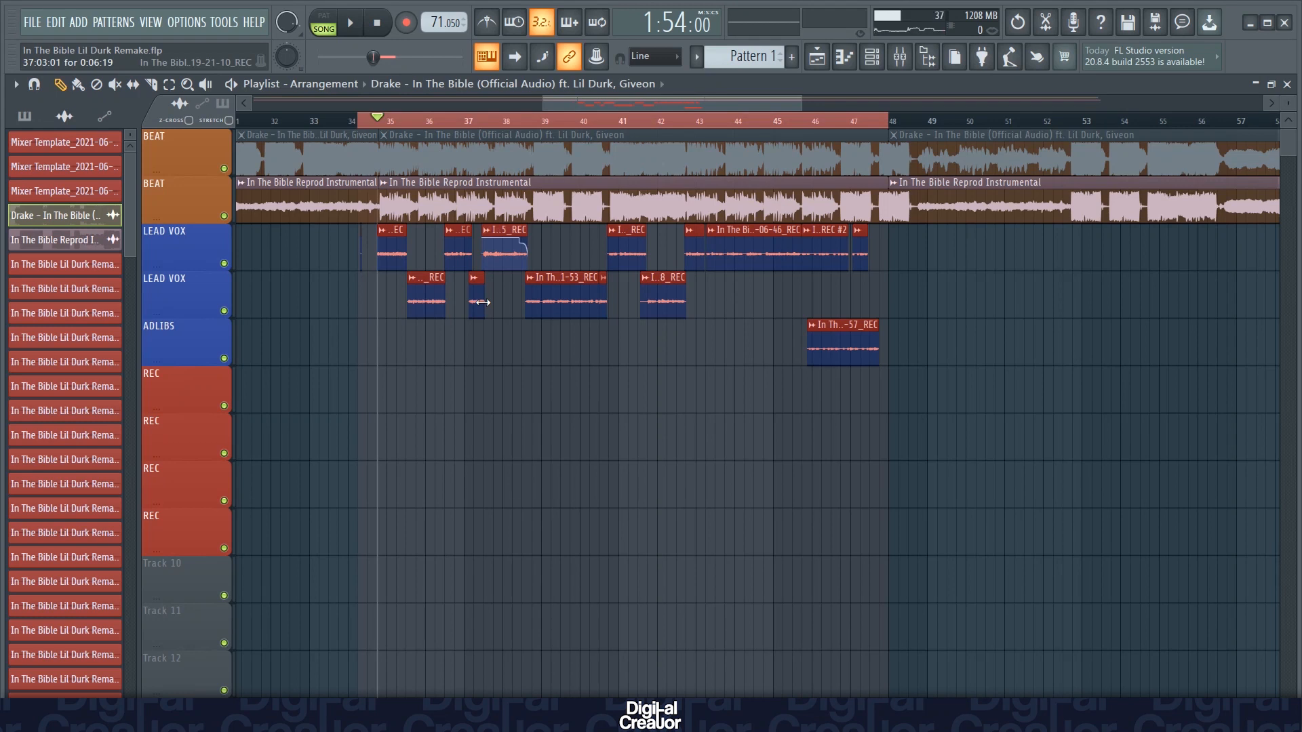
Step: Open the mixer and review the effect chains on the LEAD VOX and VOX BUS tracks
{"action": "left_click", "coordinate": [899, 57]}
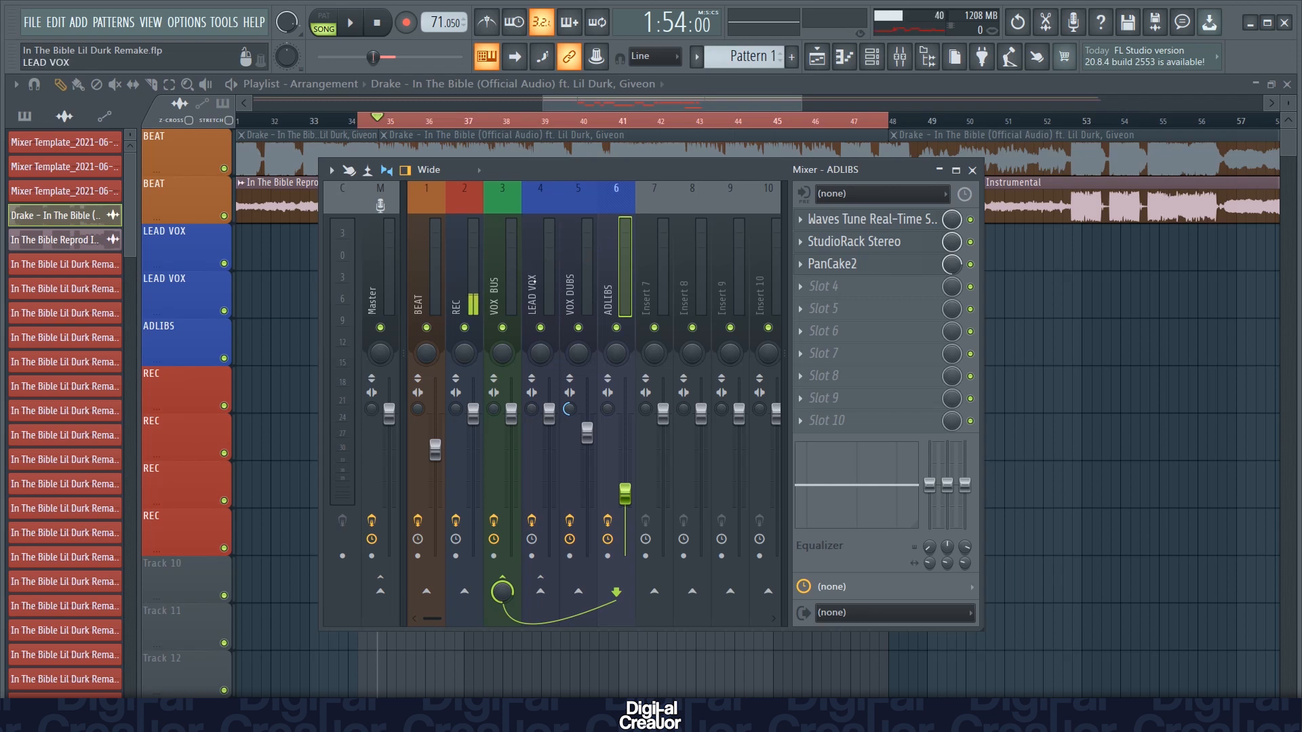
{"action": "left_click", "coordinate": [531, 283]}
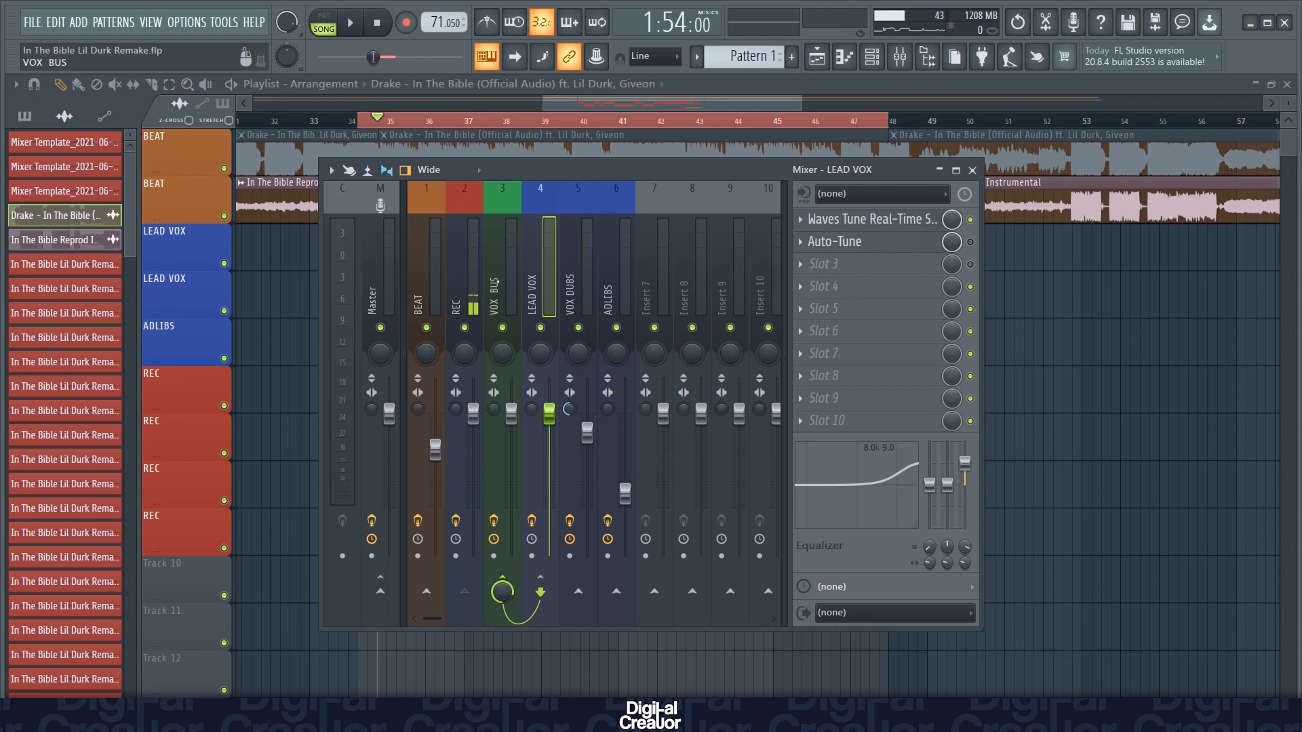
{"action": "left_click", "coordinate": [494, 283]}
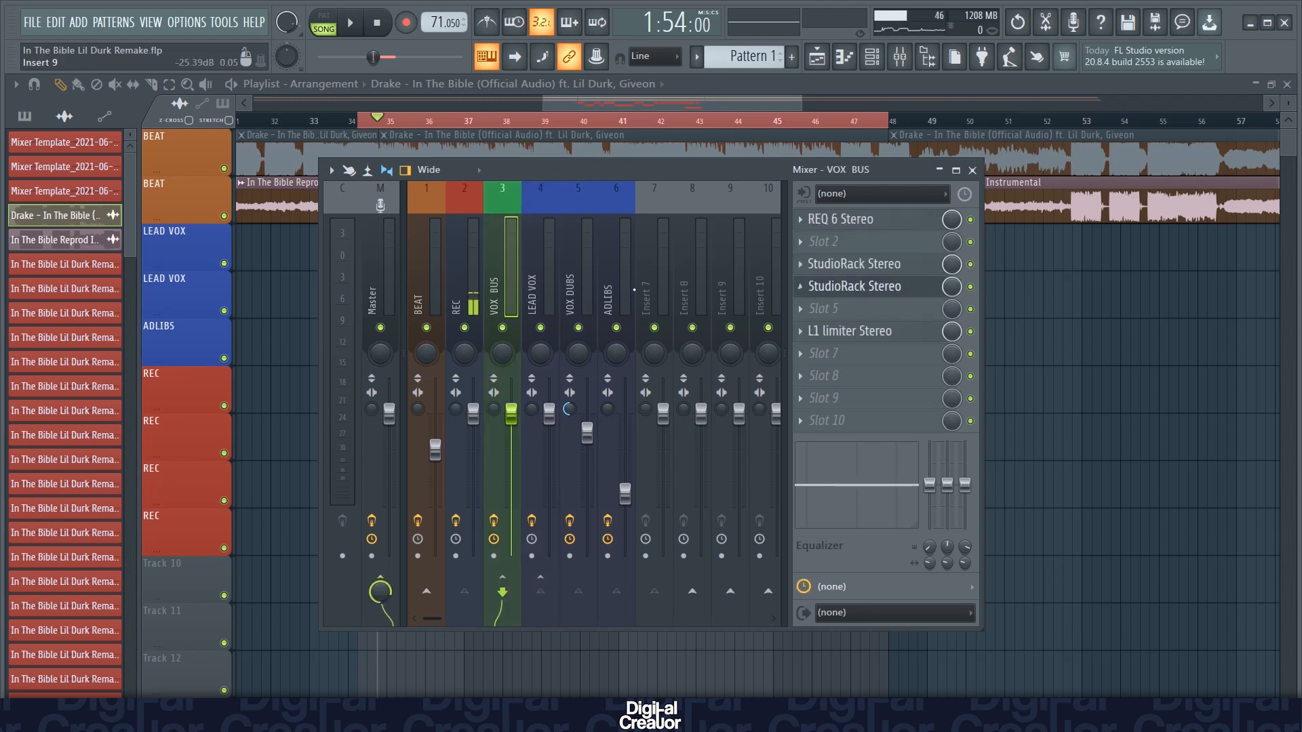
{"action": "left_click", "coordinate": [533, 285]}
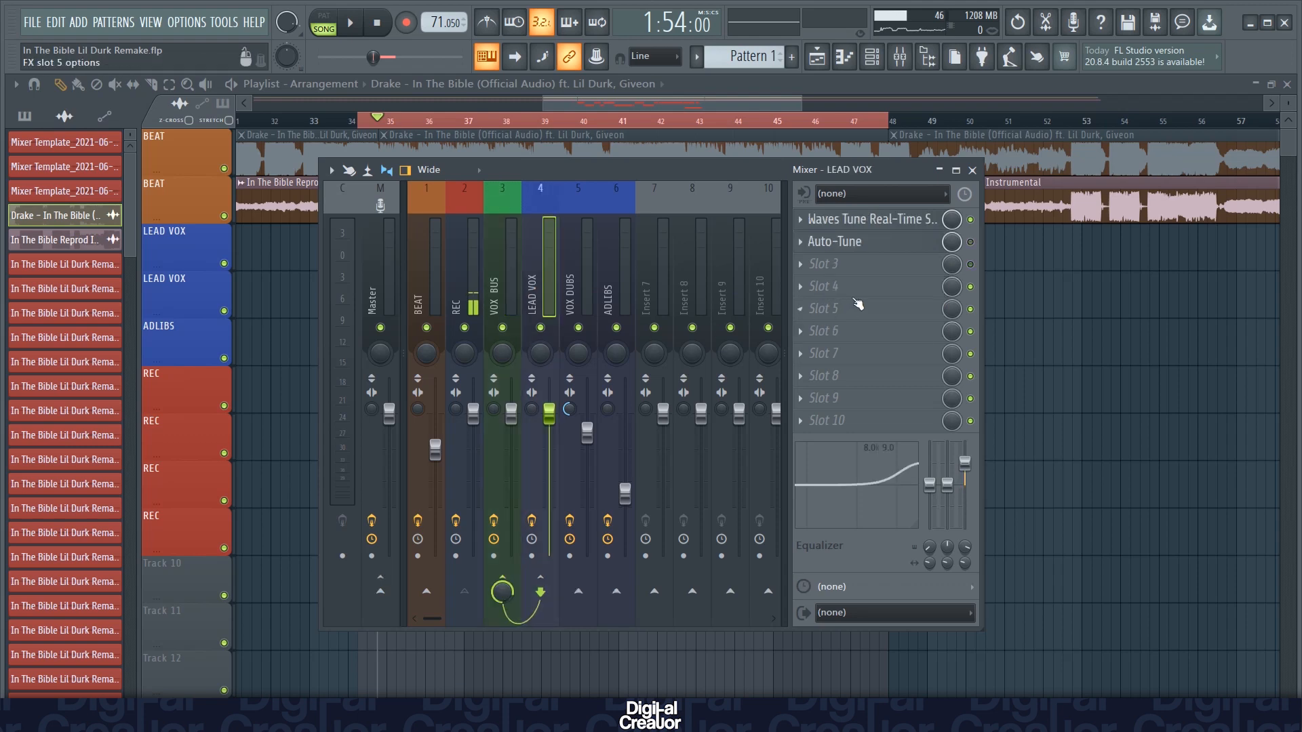
Step: Examine the scale, speed and correction settings of Waves Tune Real-Time Stereo on the LEAD VOX track
{"action": "left_click", "coordinate": [881, 221]}
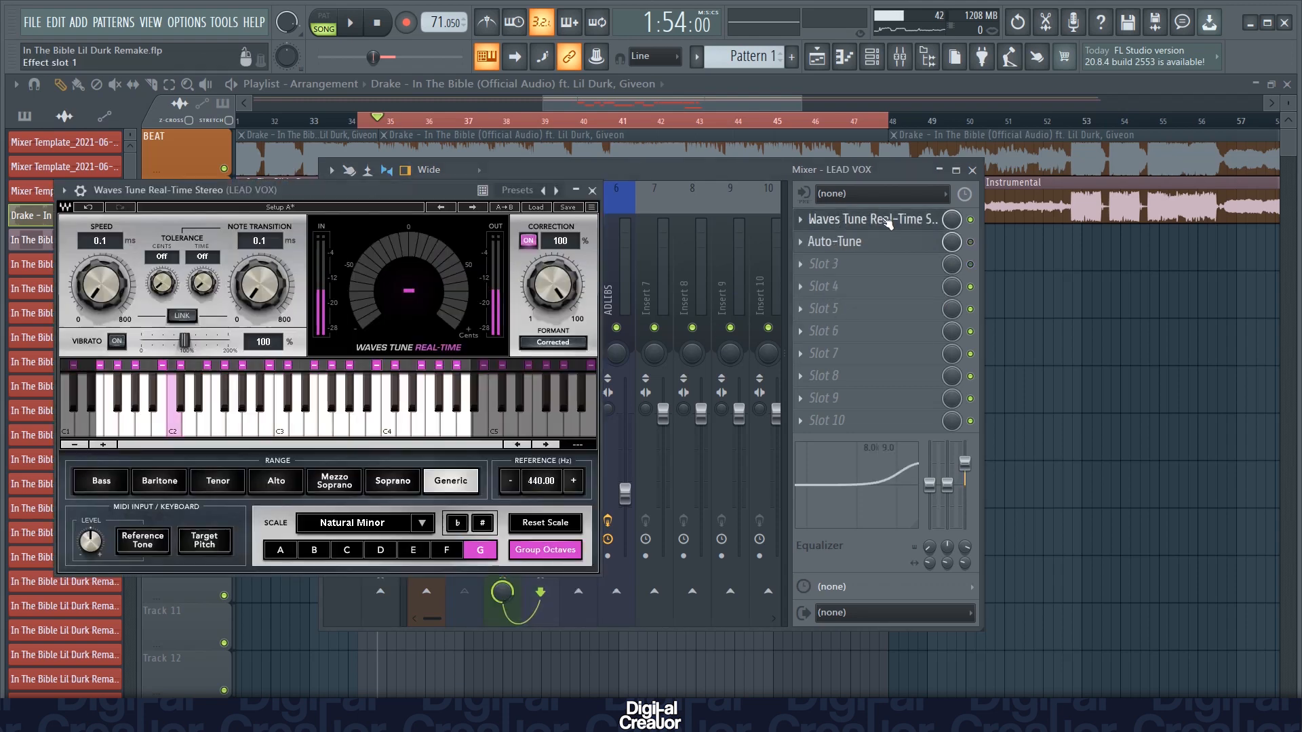
{"action": "left_click", "coordinate": [591, 191]}
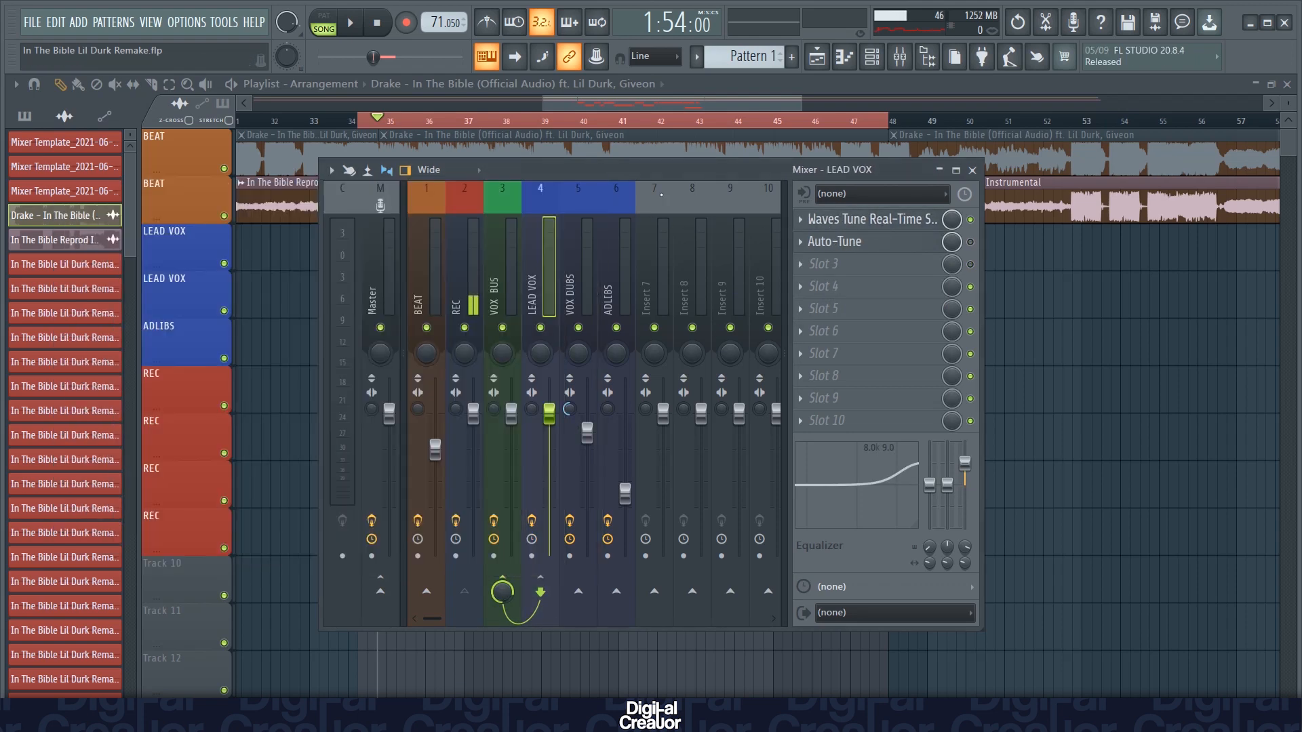
{"action": "left_click", "coordinate": [890, 223]}
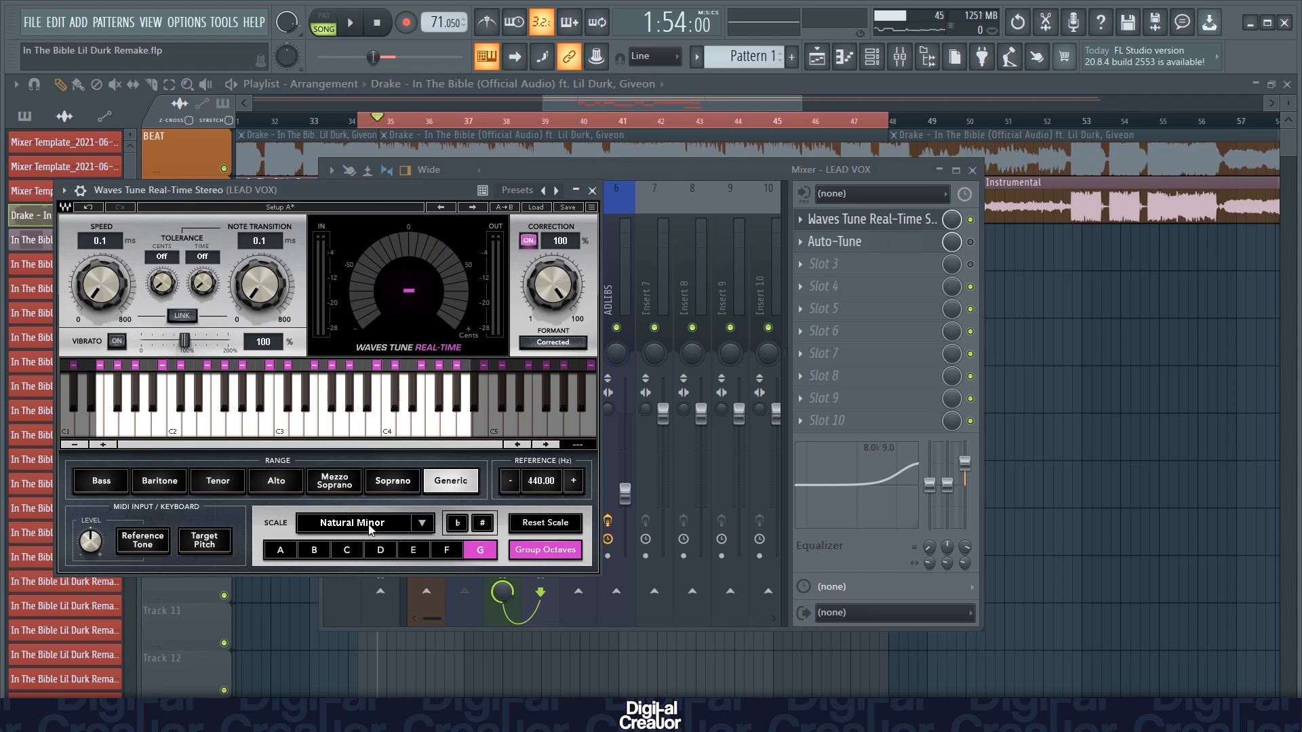
{"action": "left_click", "coordinate": [591, 192]}
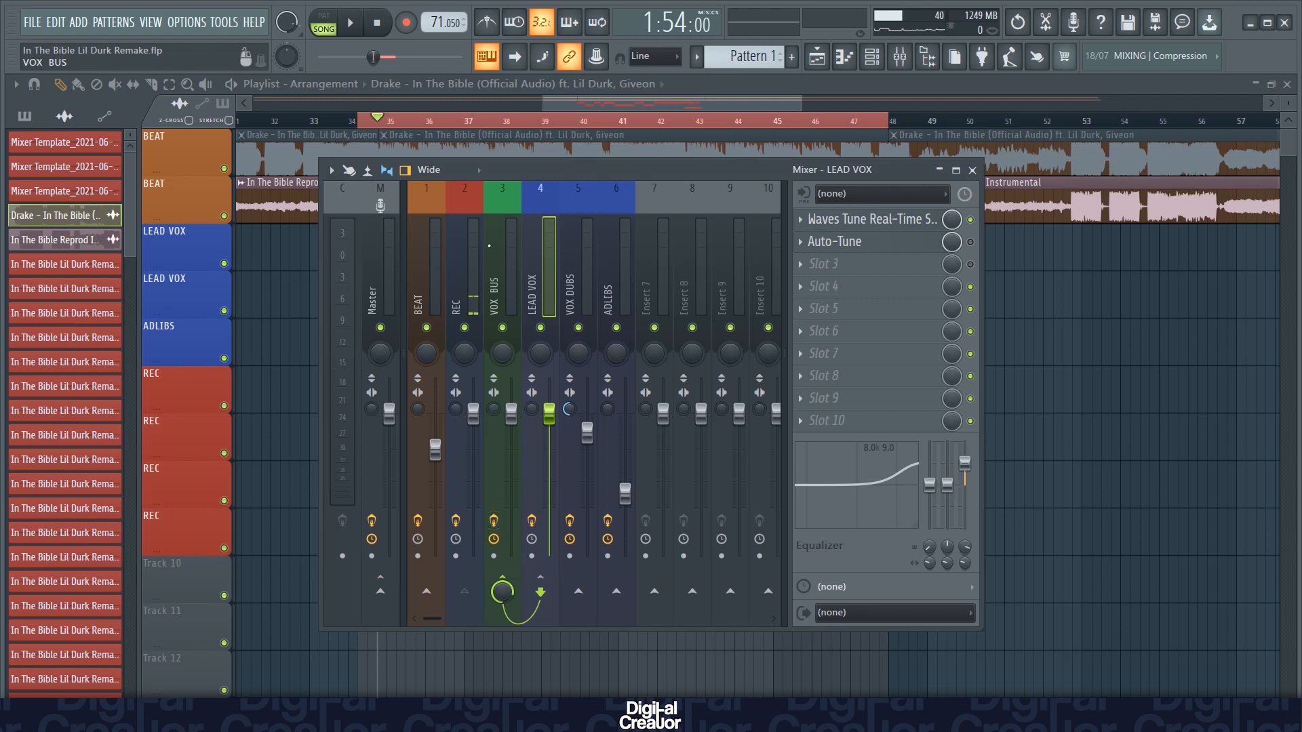
Step: Bypass every plugin from NS1 through CLA-76 in the VOX BUS StudioRack chain Vocal Bus Main and close it
{"action": "left_click", "coordinate": [502, 508]}
{"action": "left_click", "coordinate": [889, 282]}
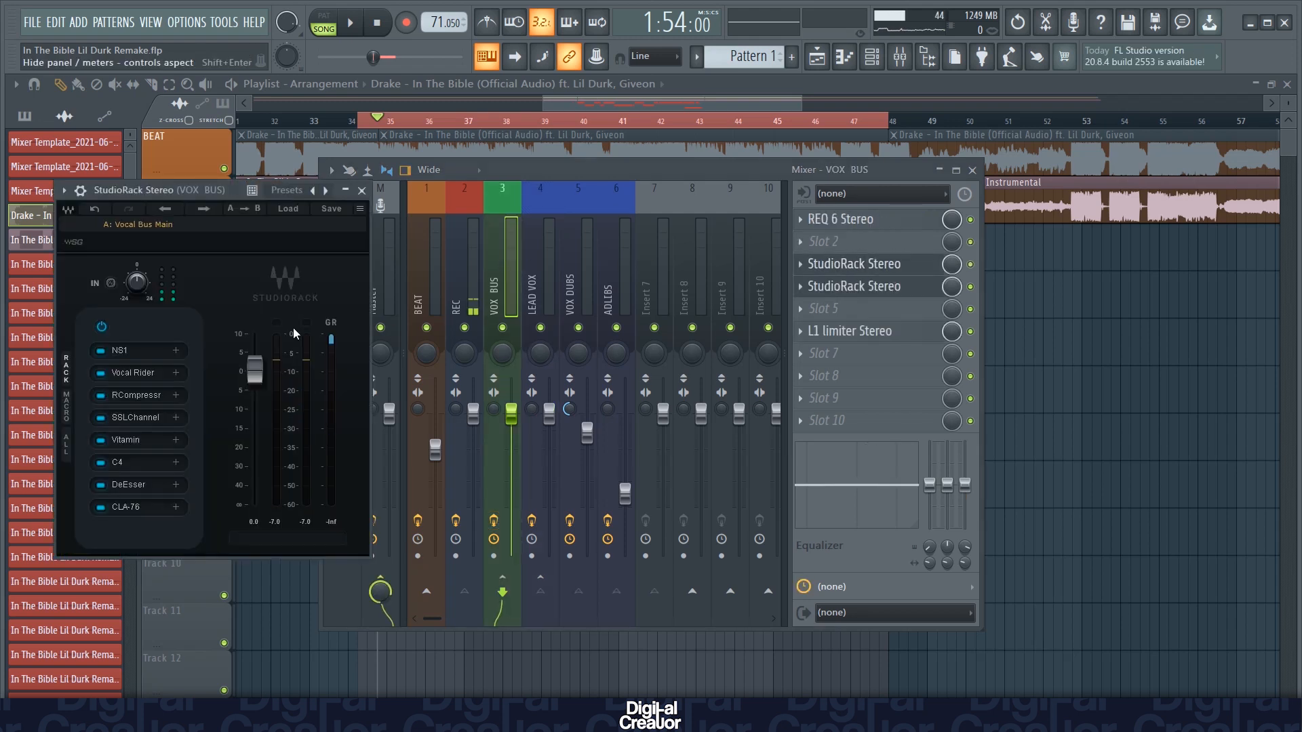
{"action": "left_click", "coordinate": [100, 351]}
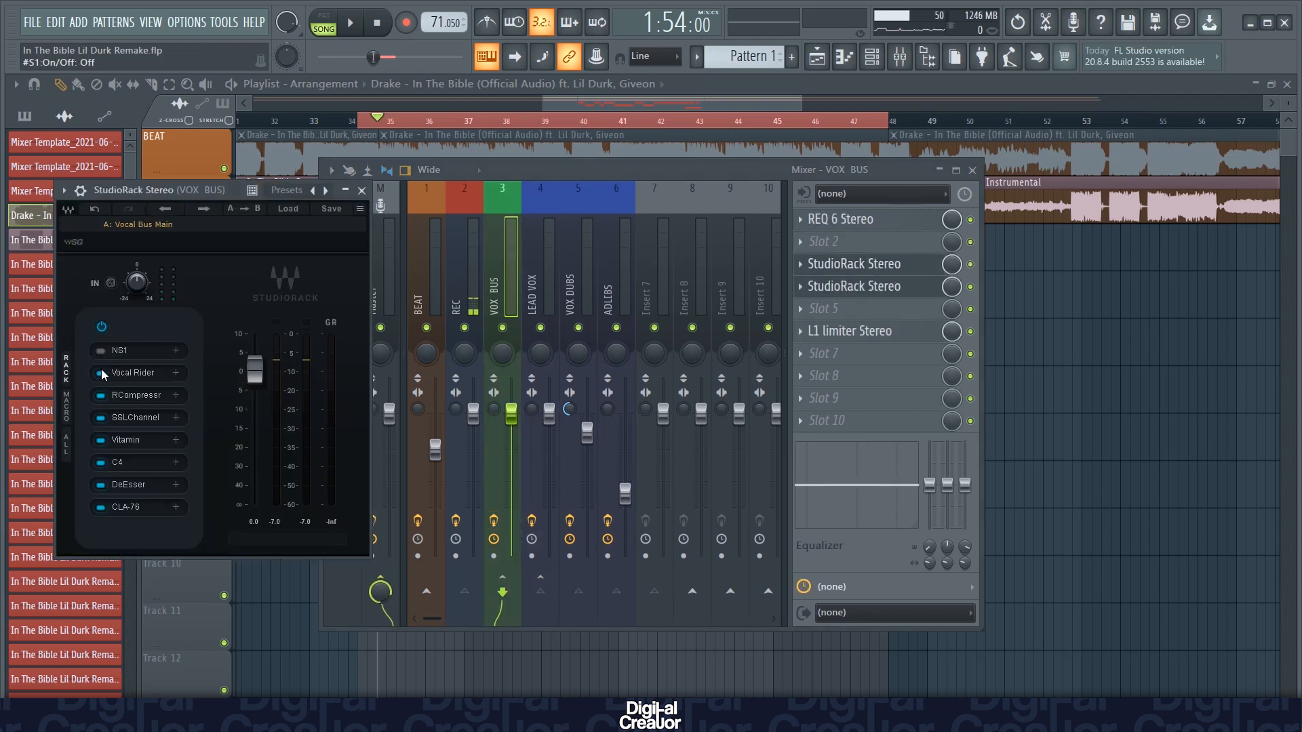
{"action": "left_click", "coordinate": [102, 484]}
{"action": "left_click", "coordinate": [100, 507]}
{"action": "left_click", "coordinate": [361, 190]}
Step: Bypass Doubler2, RVerb, H-Delay and L1 limiter in the VOX BUS StudioRack chain Vocal Bus Effects and close it
{"action": "left_click", "coordinate": [887, 288]}
{"action": "left_click", "coordinate": [132, 442]}
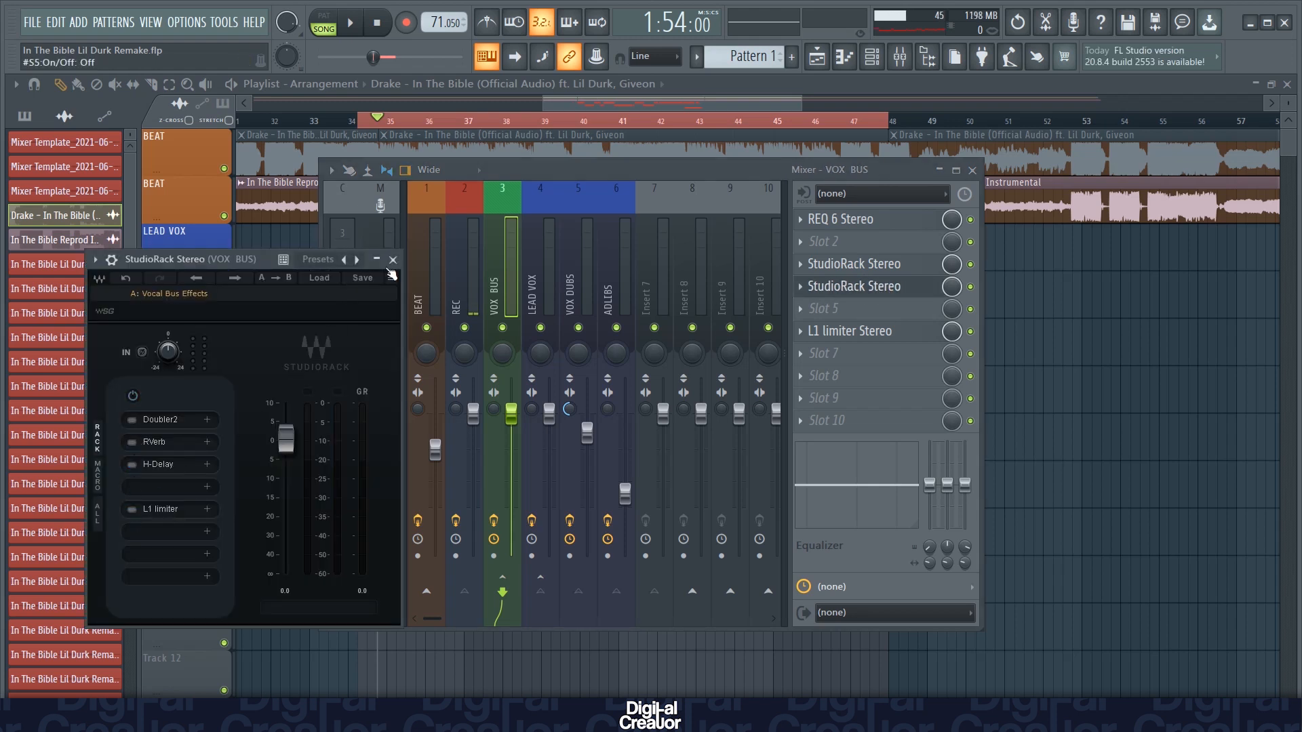
{"action": "left_click", "coordinate": [392, 259]}
Step: Compare playback of the LEAD VOX track with Waves Tune Real-Time bypassed and with it enabled
{"action": "left_click", "coordinate": [540, 271]}
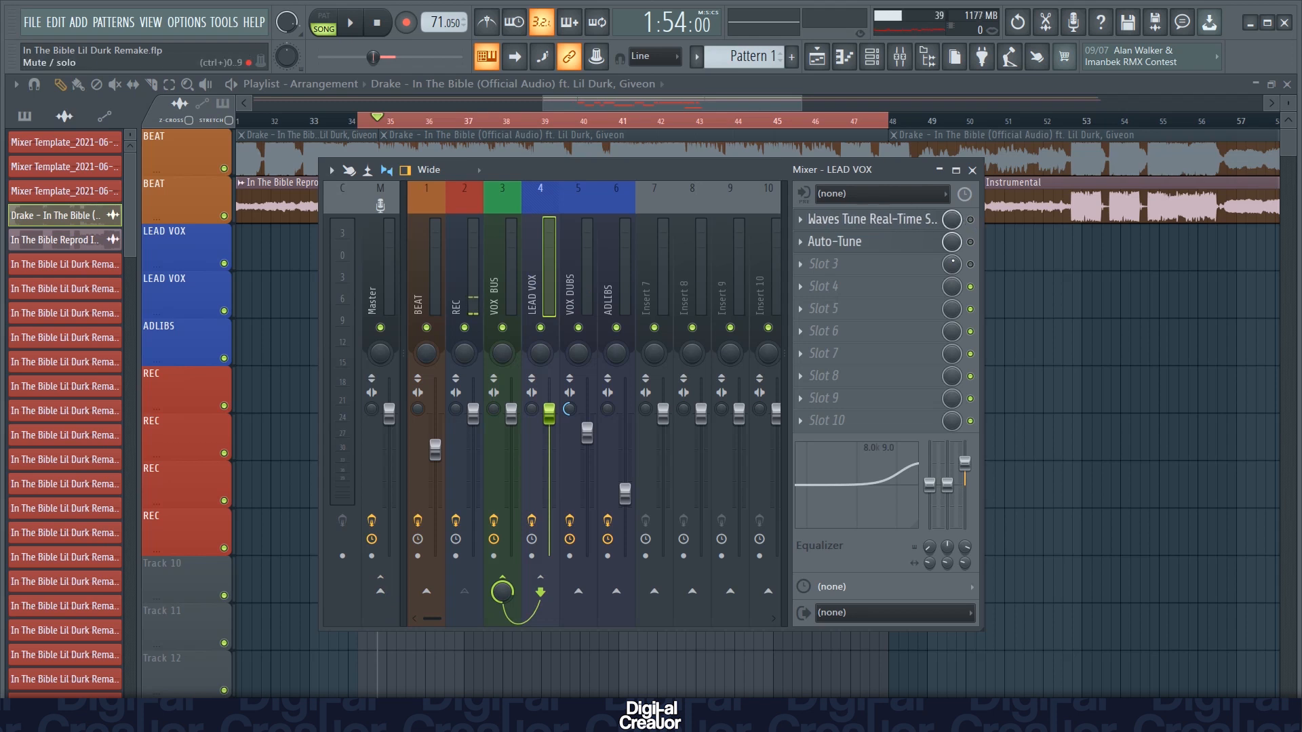
{"action": "key", "text": "space"}
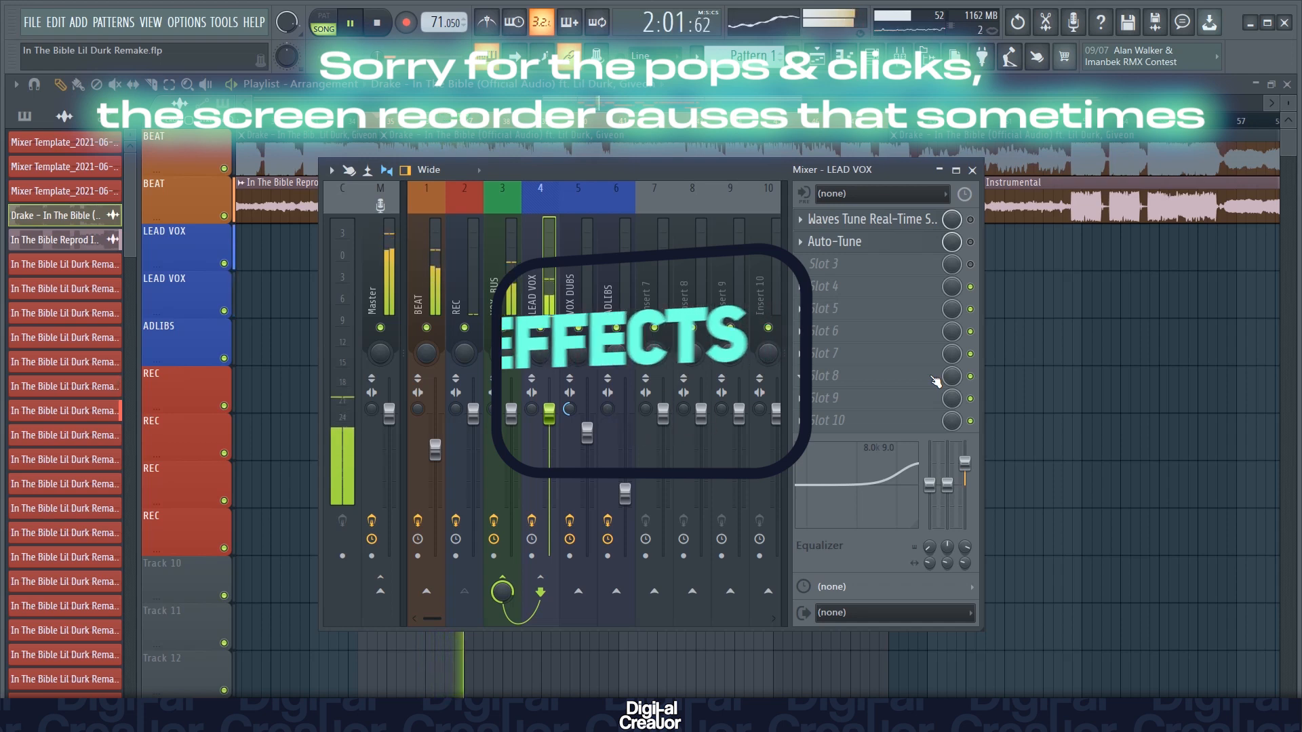
{"action": "key", "text": "space"}
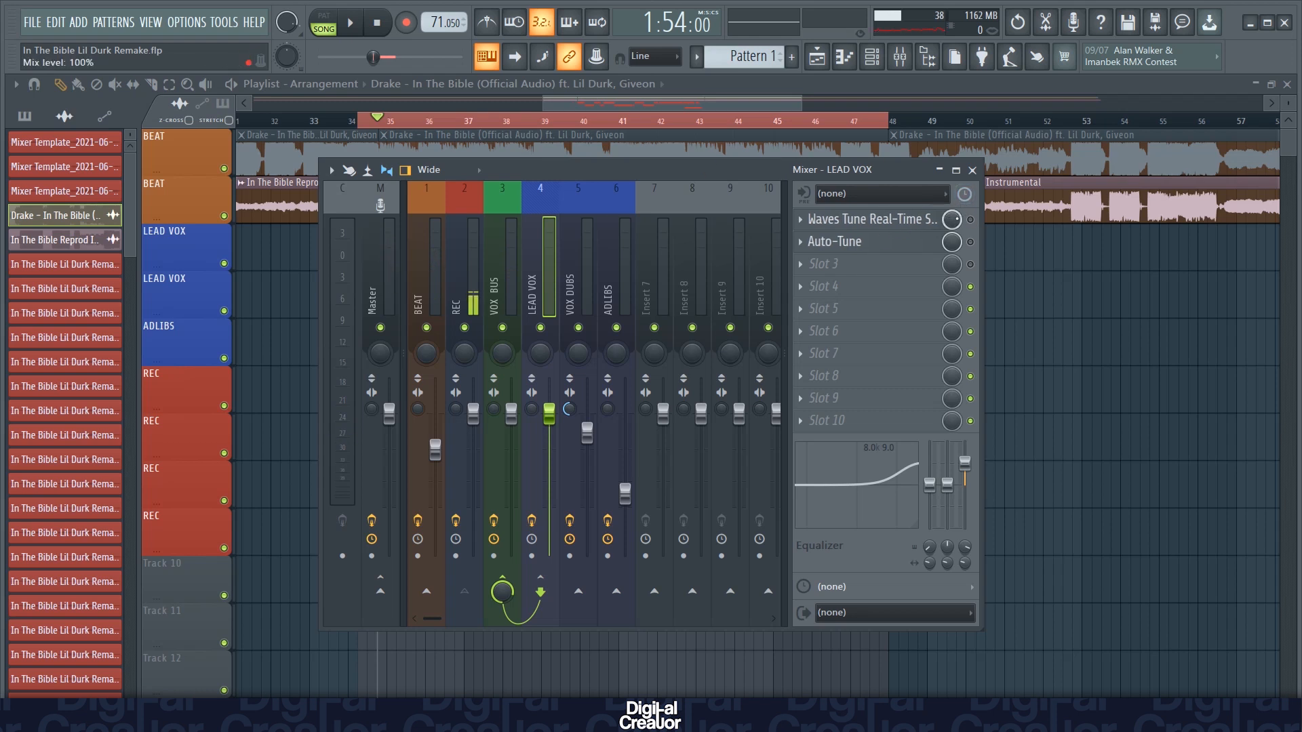
{"action": "left_click", "coordinate": [970, 220]}
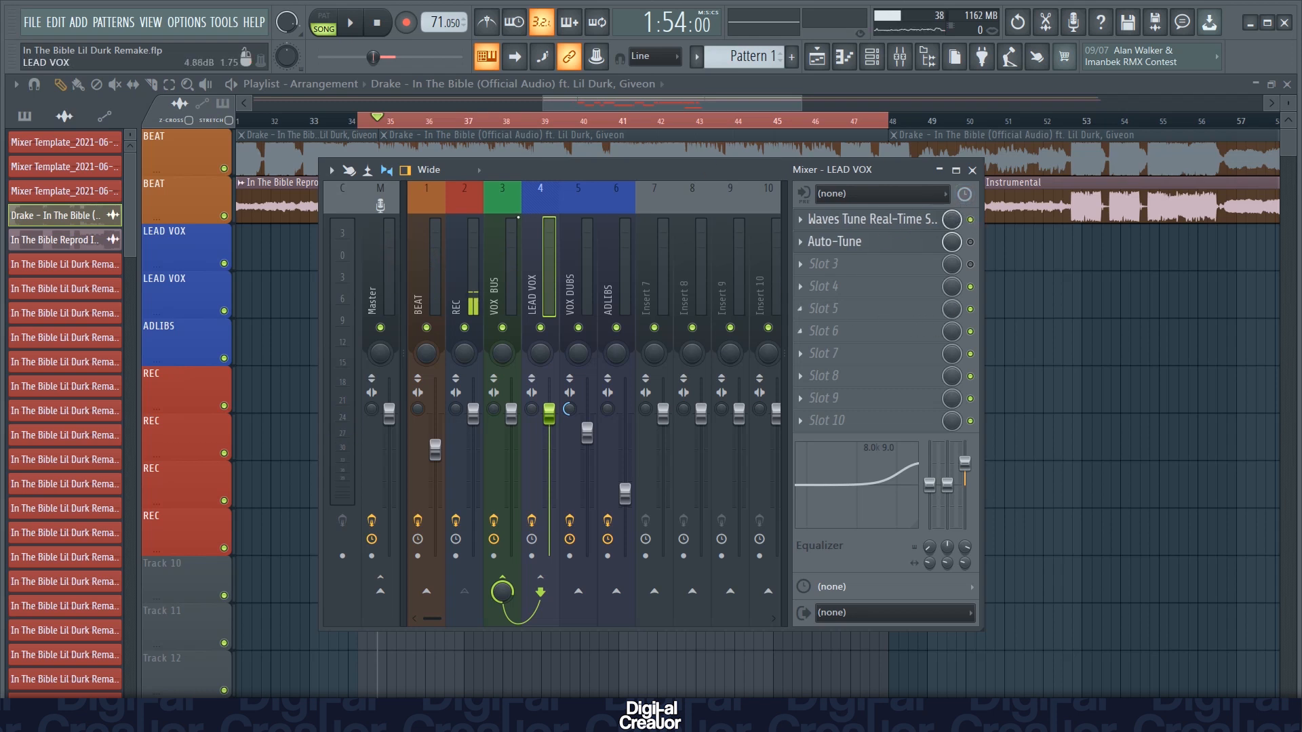
{"action": "key", "text": "space"}
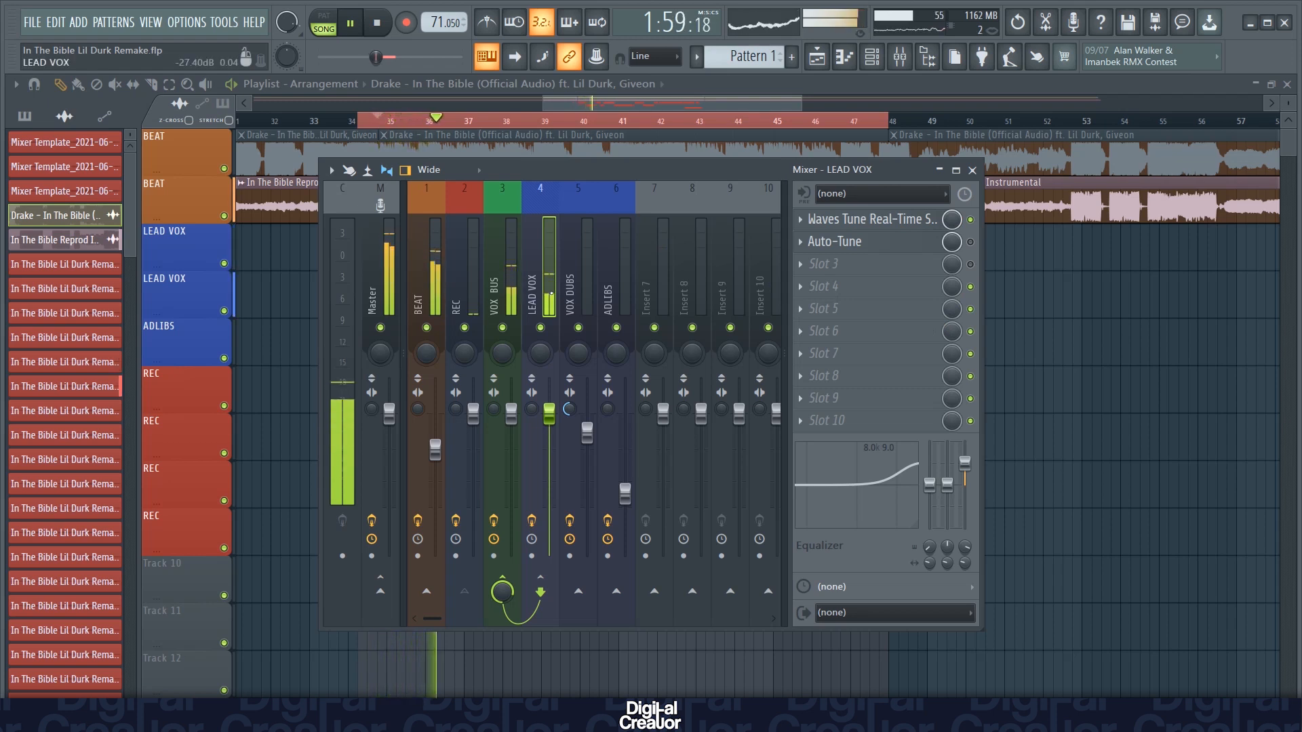
{"action": "key", "text": "space"}
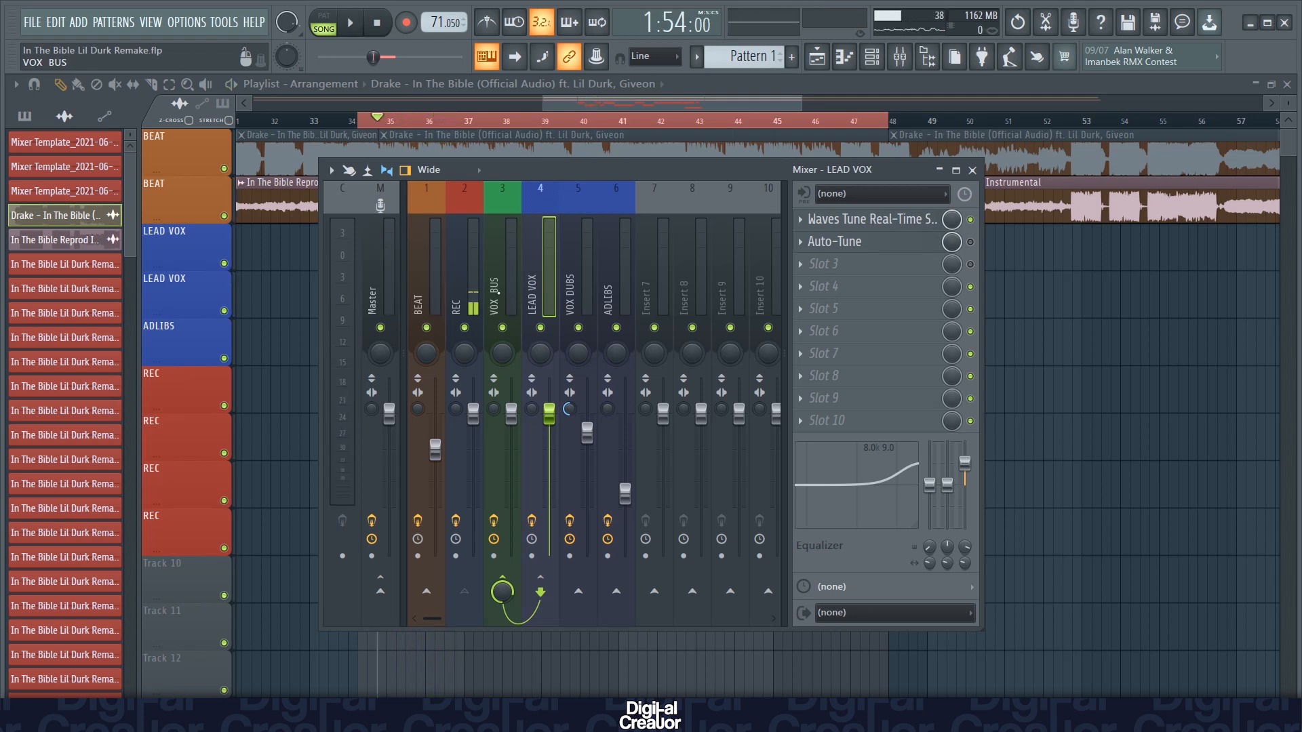
Step: Examine the REQ 6 Stereo equalizer curve on the VOX BUS track
{"action": "left_click", "coordinate": [503, 285]}
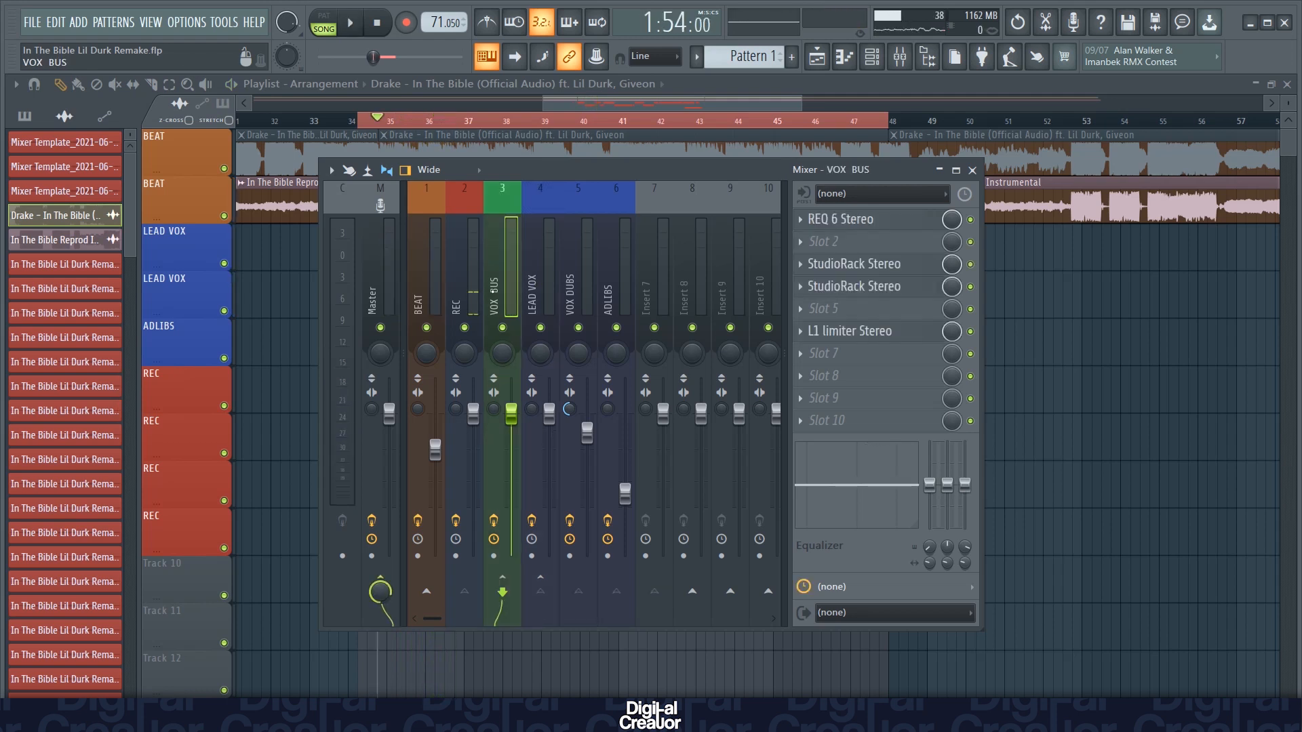
{"action": "left_click", "coordinate": [858, 221]}
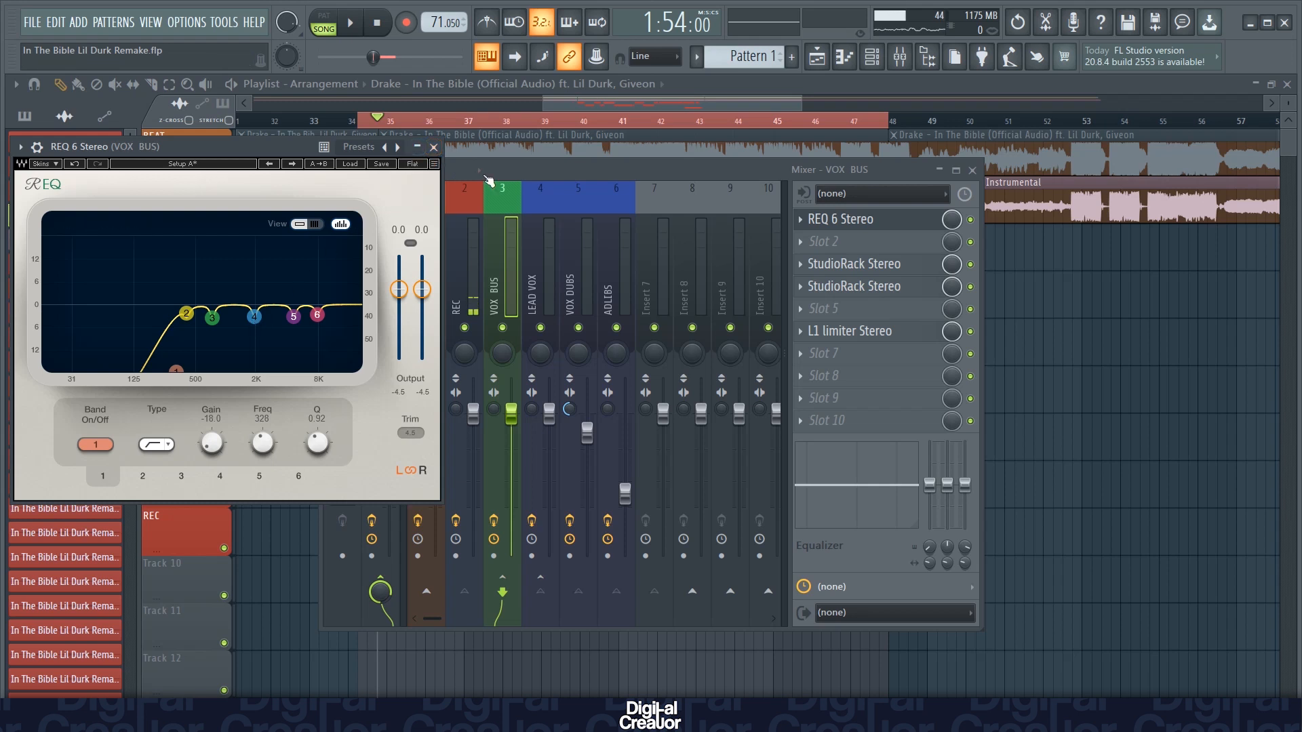
{"action": "left_click", "coordinate": [433, 148]}
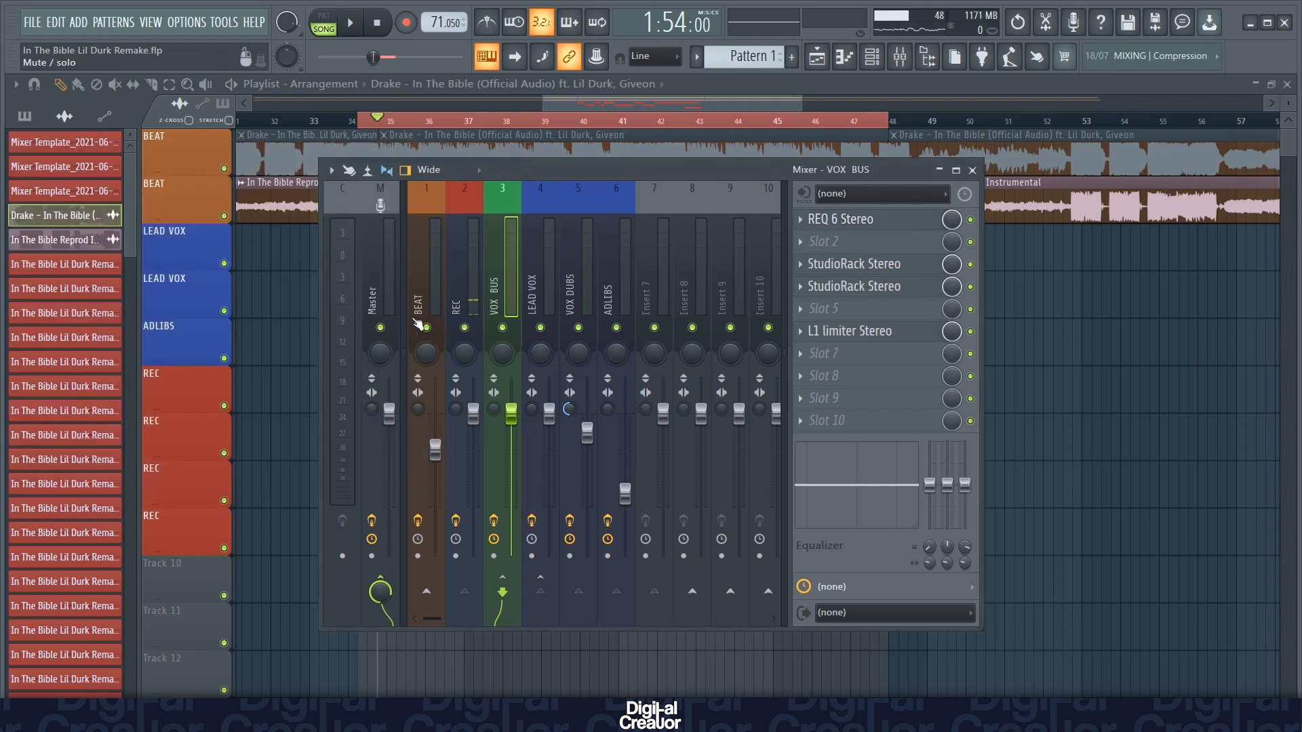
Step: Mute the BEAT track and play the vocals with the VOX BUS REQ 6 Stereo equalizer open
{"action": "left_click", "coordinate": [426, 327]}
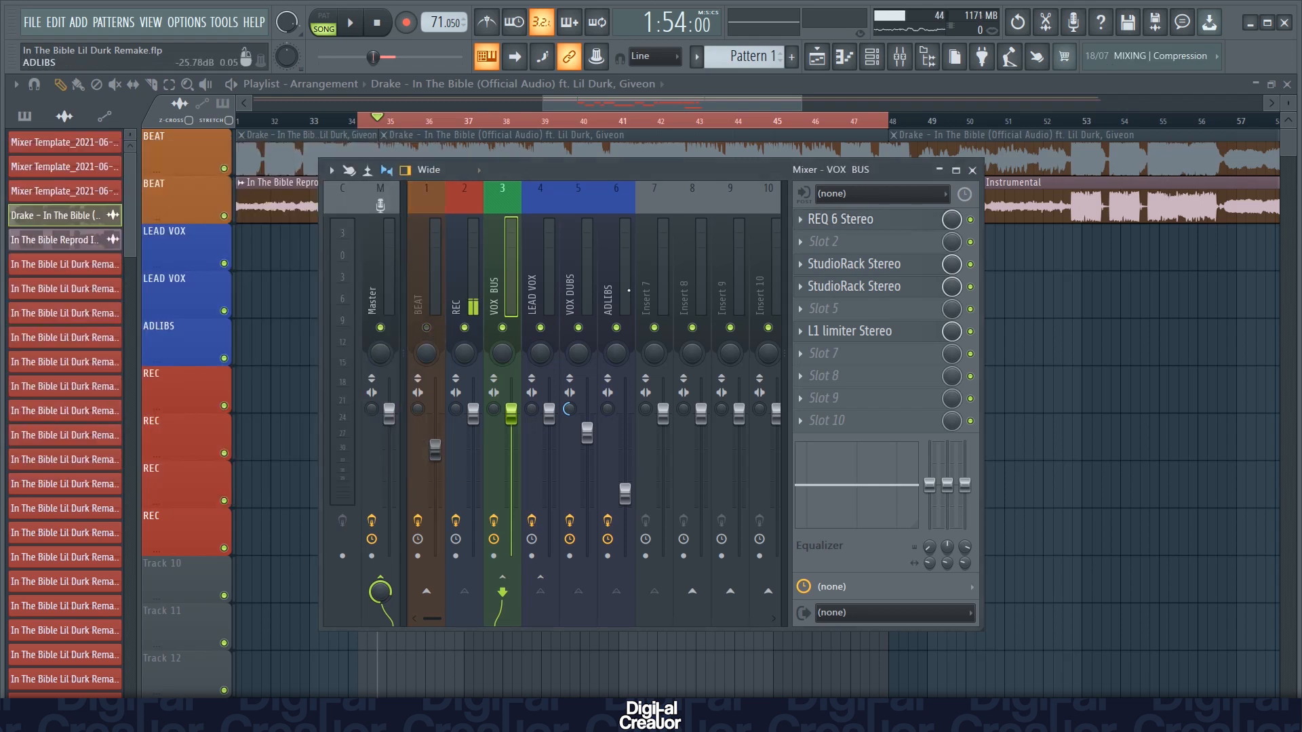
{"action": "left_click", "coordinate": [875, 222]}
{"action": "key", "text": "space"}
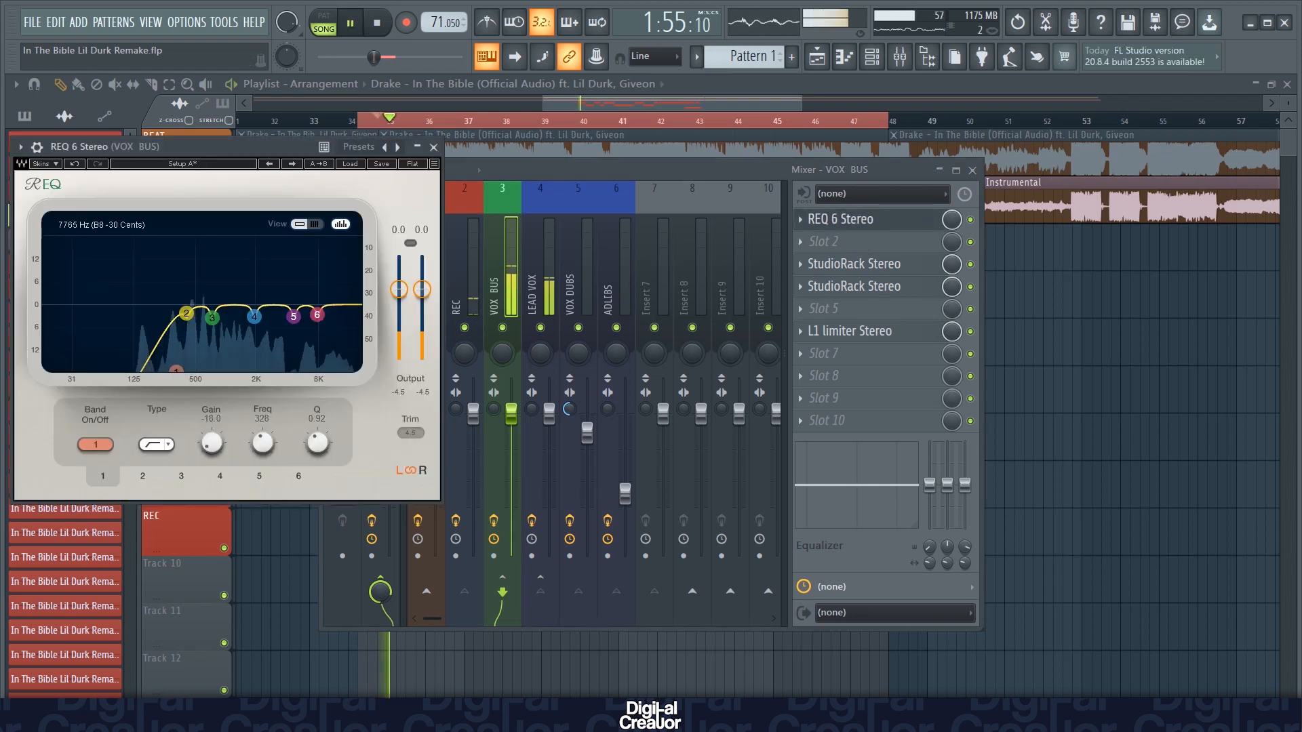
Step: Audition REQ 6 band 6 boosted to 17.9 dB, set its gain back to -3.5 dB, and close the equalizer
{"action": "left_click_drag", "start_coordinate": [317, 315], "coordinate": [317, 238]}
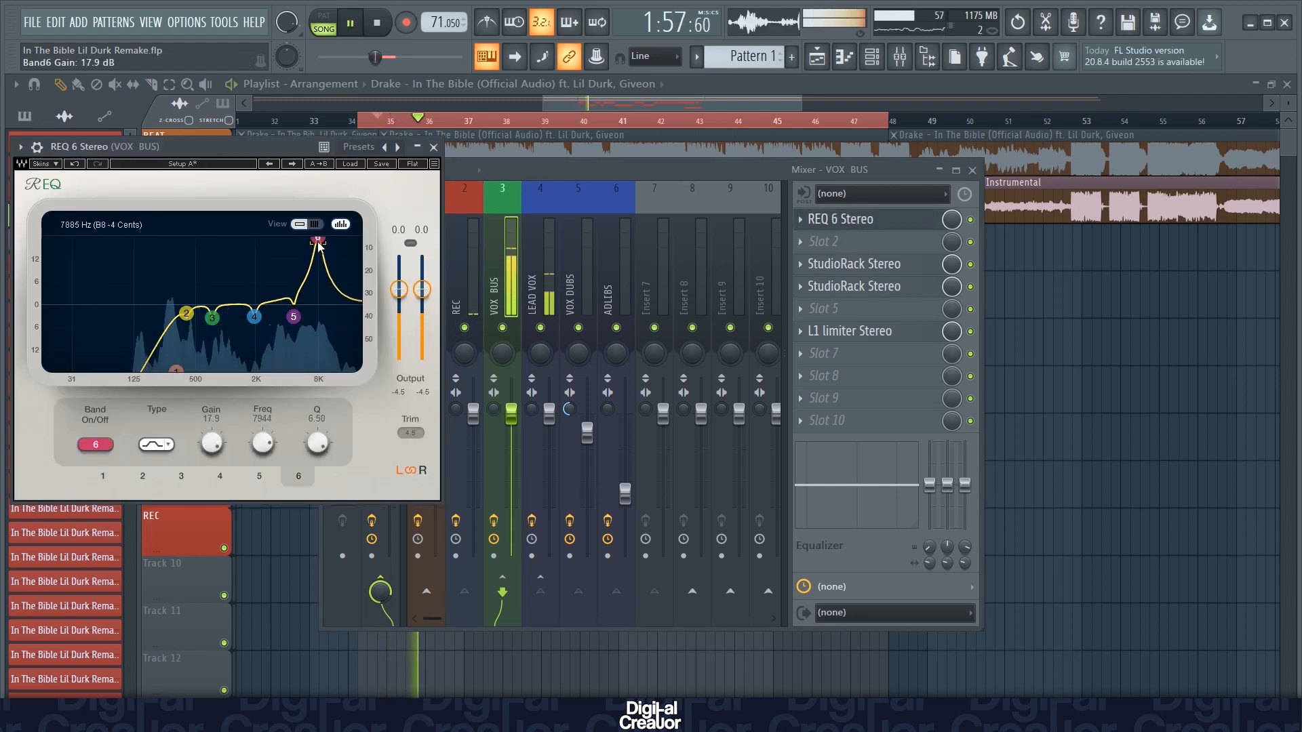
{"action": "key", "text": "space"}
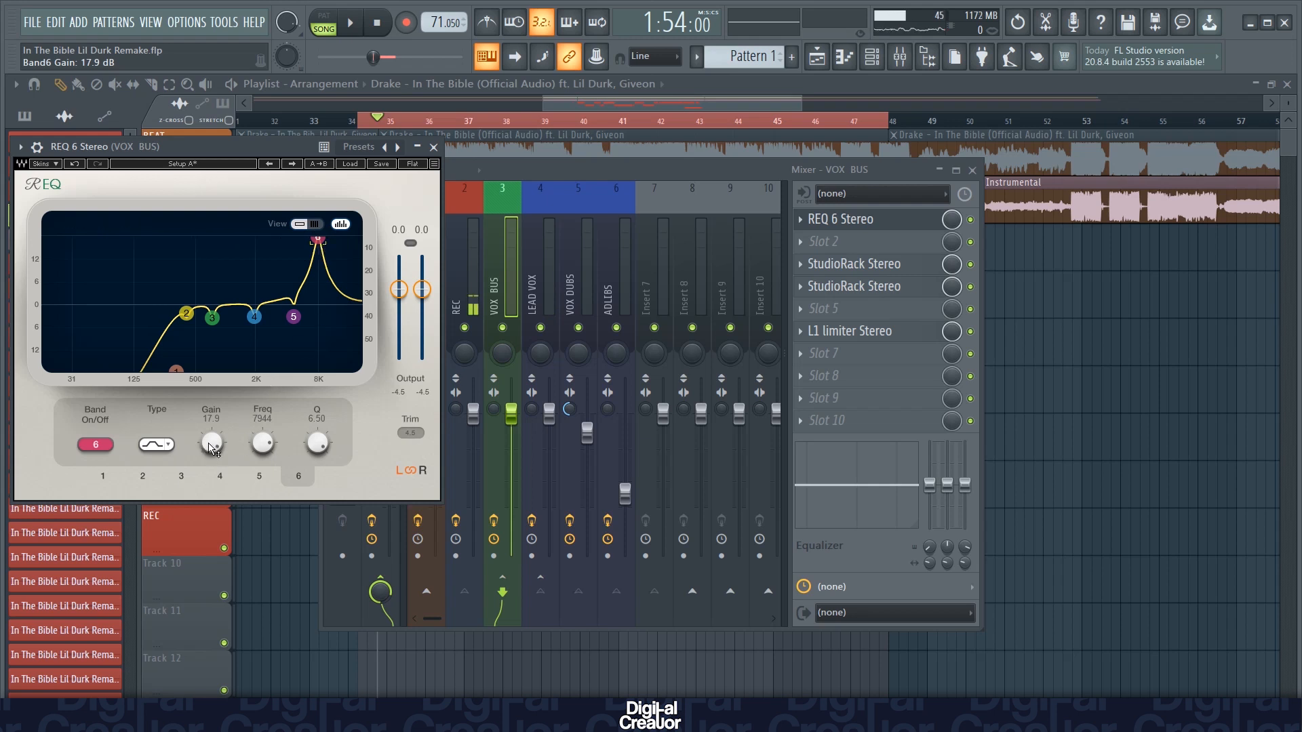
{"action": "left_click_drag", "start_coordinate": [212, 442], "coordinate": [211, 488]}
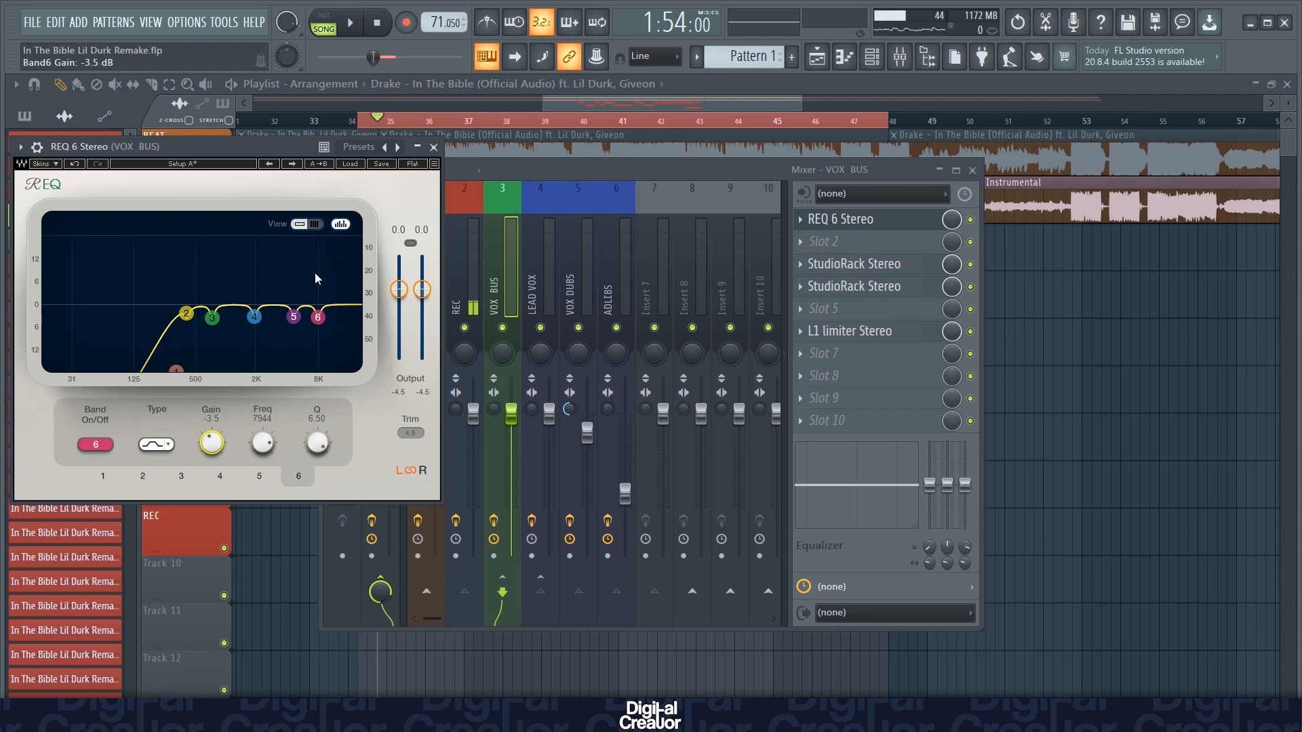
{"action": "left_click", "coordinate": [434, 146]}
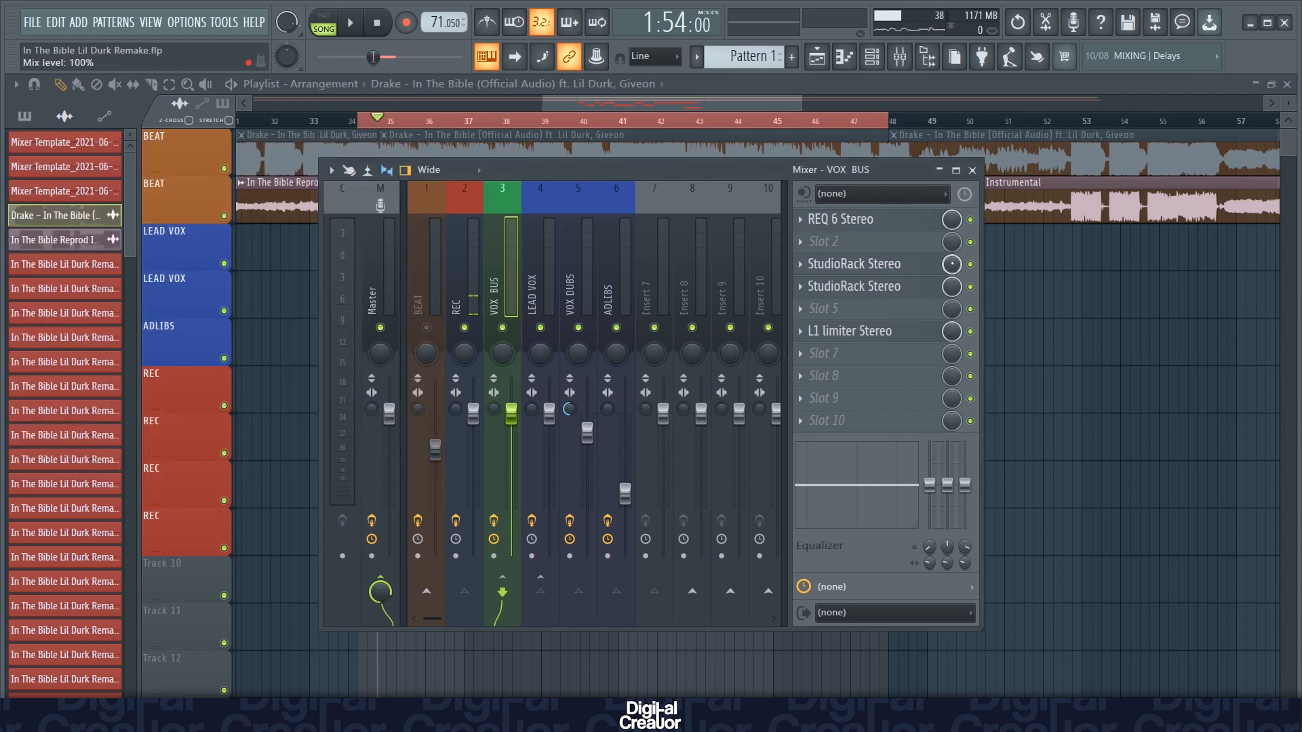
Step: Compare playback of the vocals with REQ 6 Stereo on the VOX BUS bypassed and with it enabled
{"action": "left_click", "coordinate": [971, 220]}
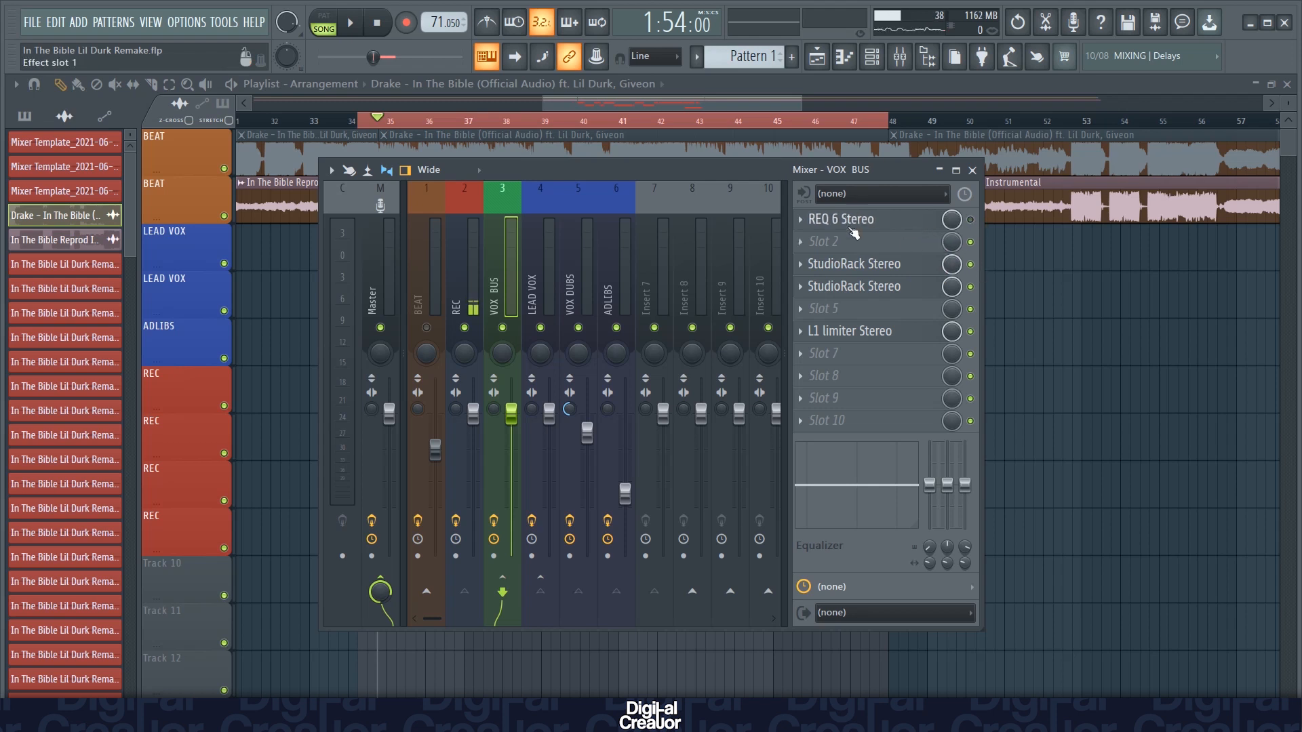
{"action": "key", "text": "space"}
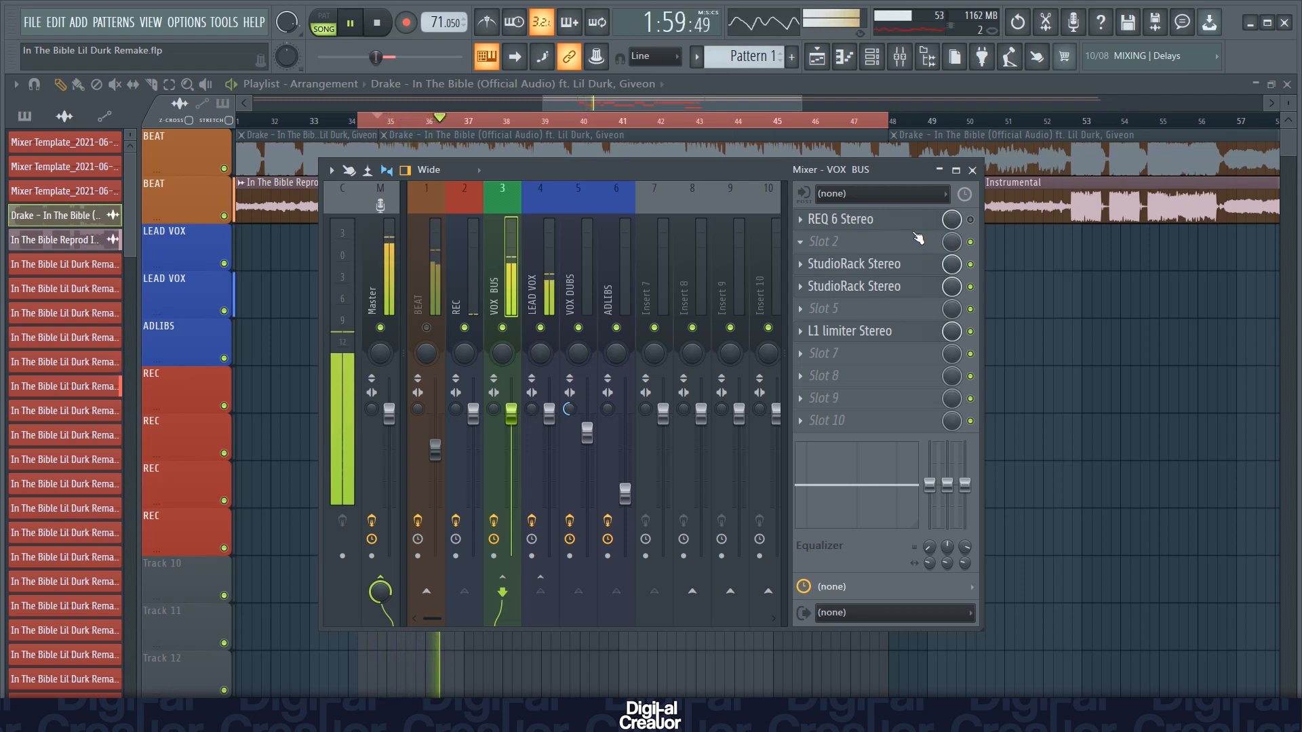
{"action": "key", "text": "space"}
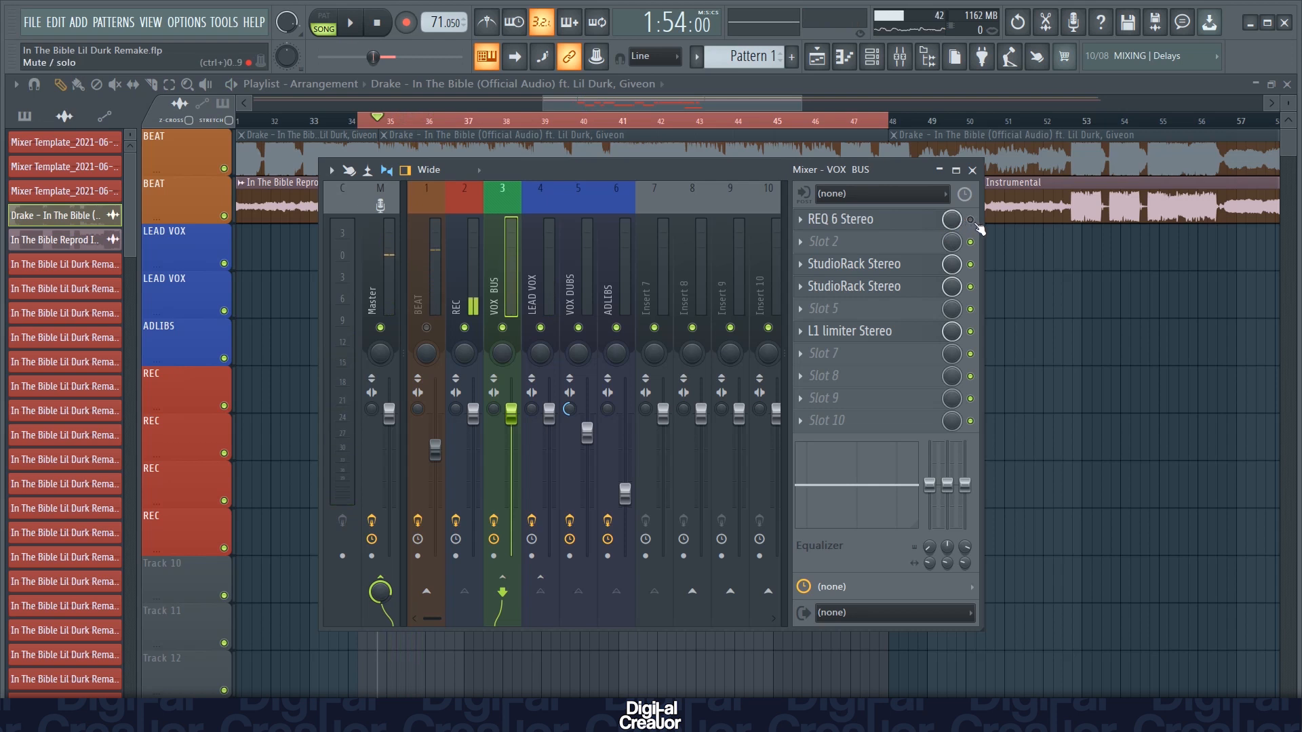
{"action": "key", "text": "space"}
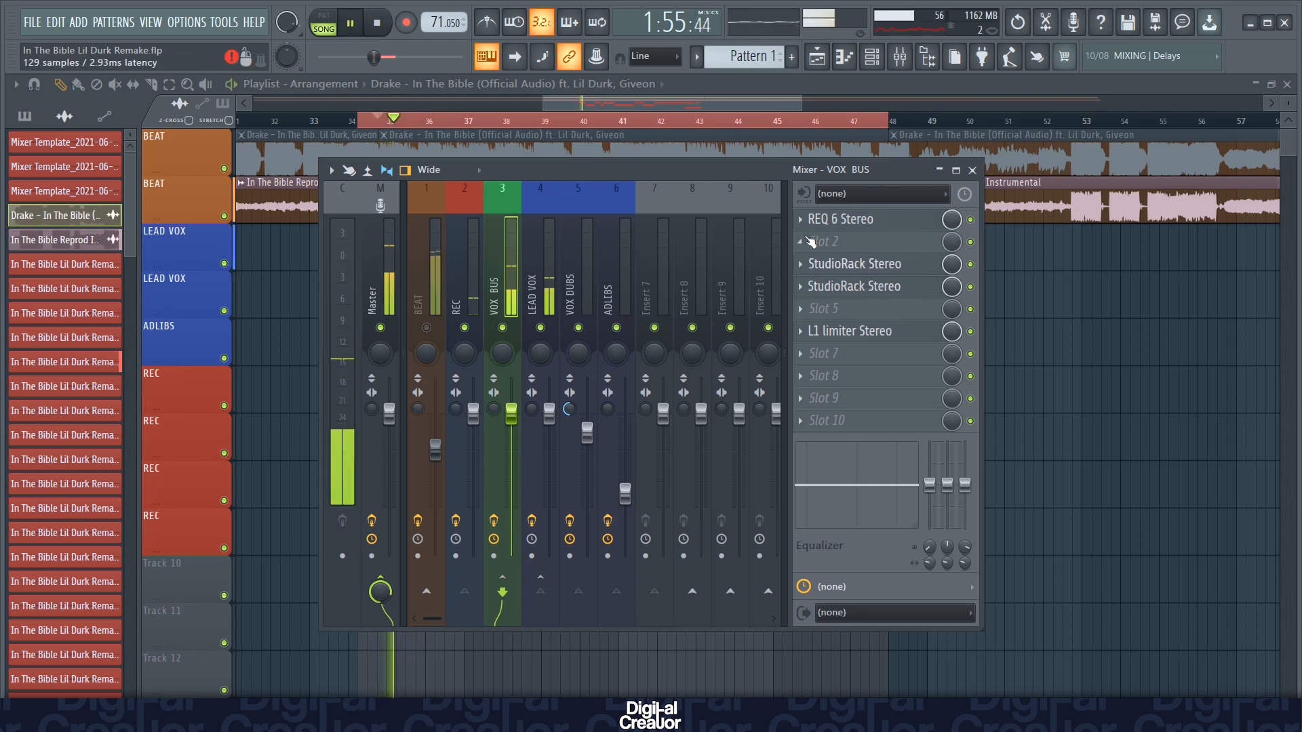
{"action": "key", "text": "space"}
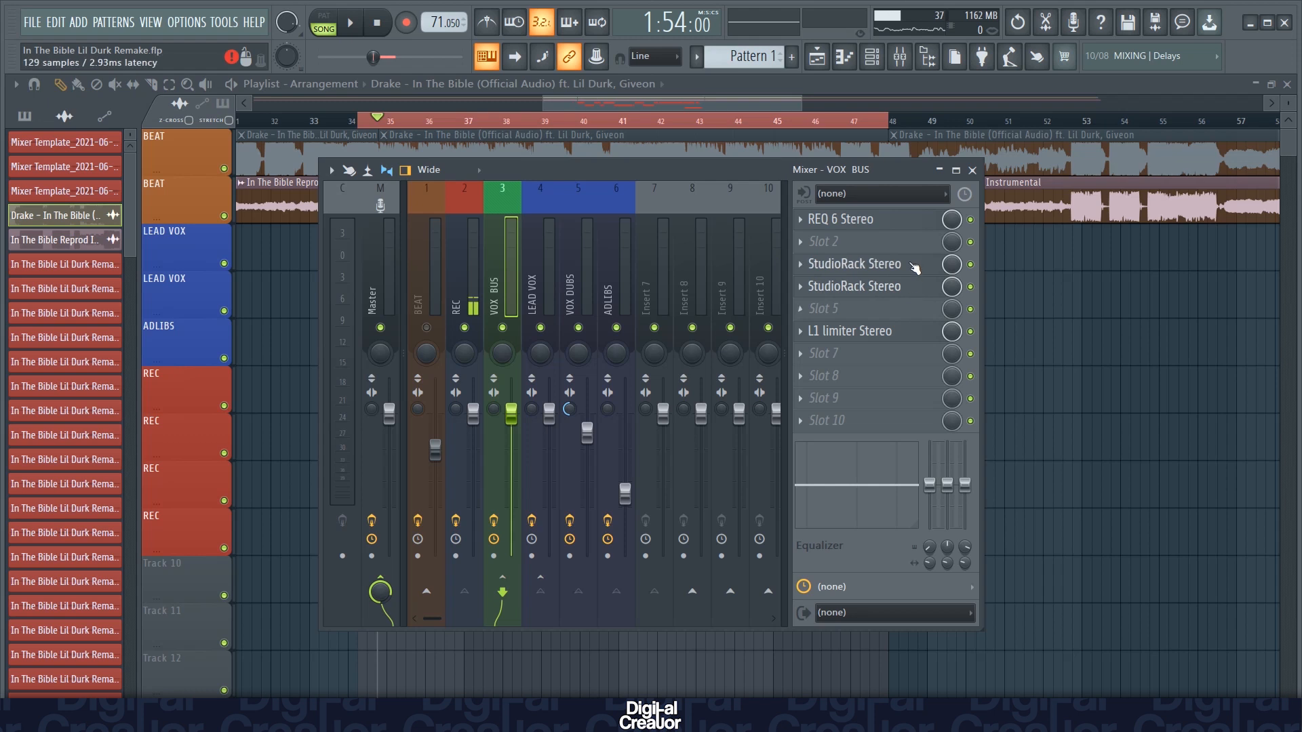
Step: Check the NS1 noise suppressor in the Vocal Bus Main rack, enable it, and play back the vocals
{"action": "left_click", "coordinate": [856, 264]}
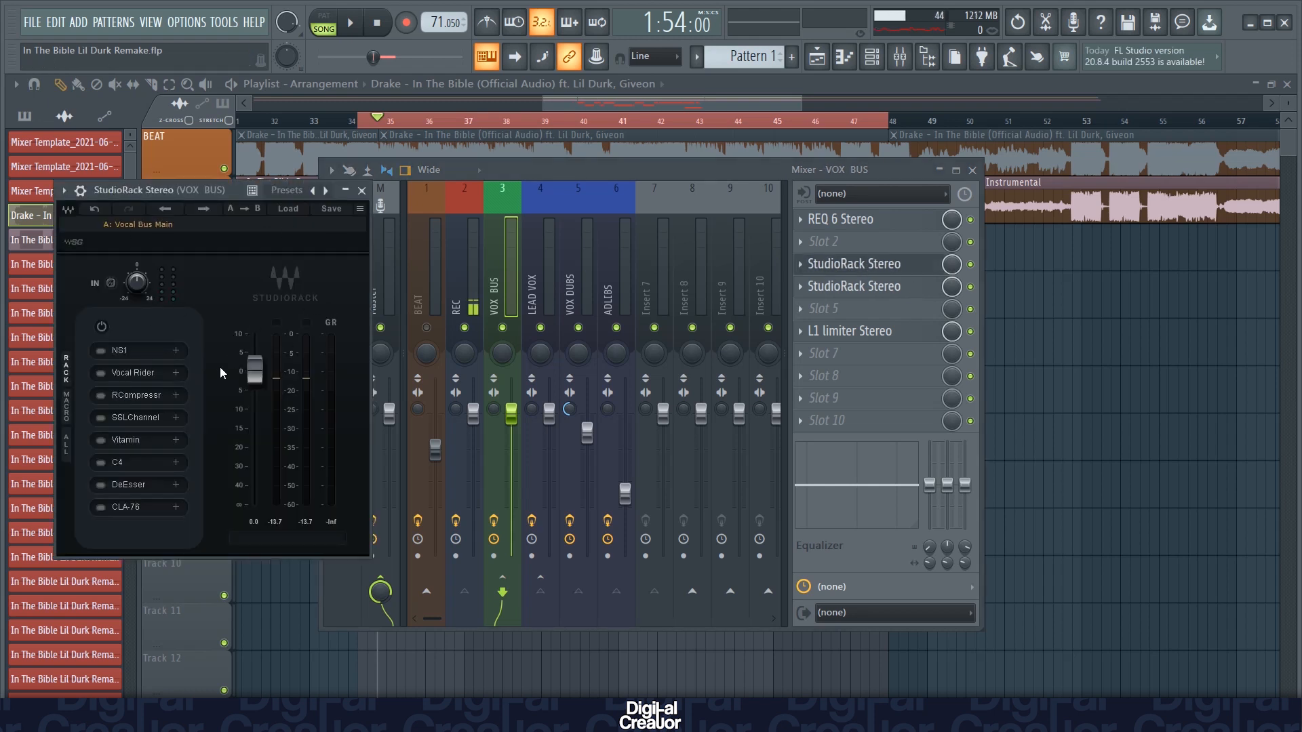
{"action": "left_click", "coordinate": [127, 352]}
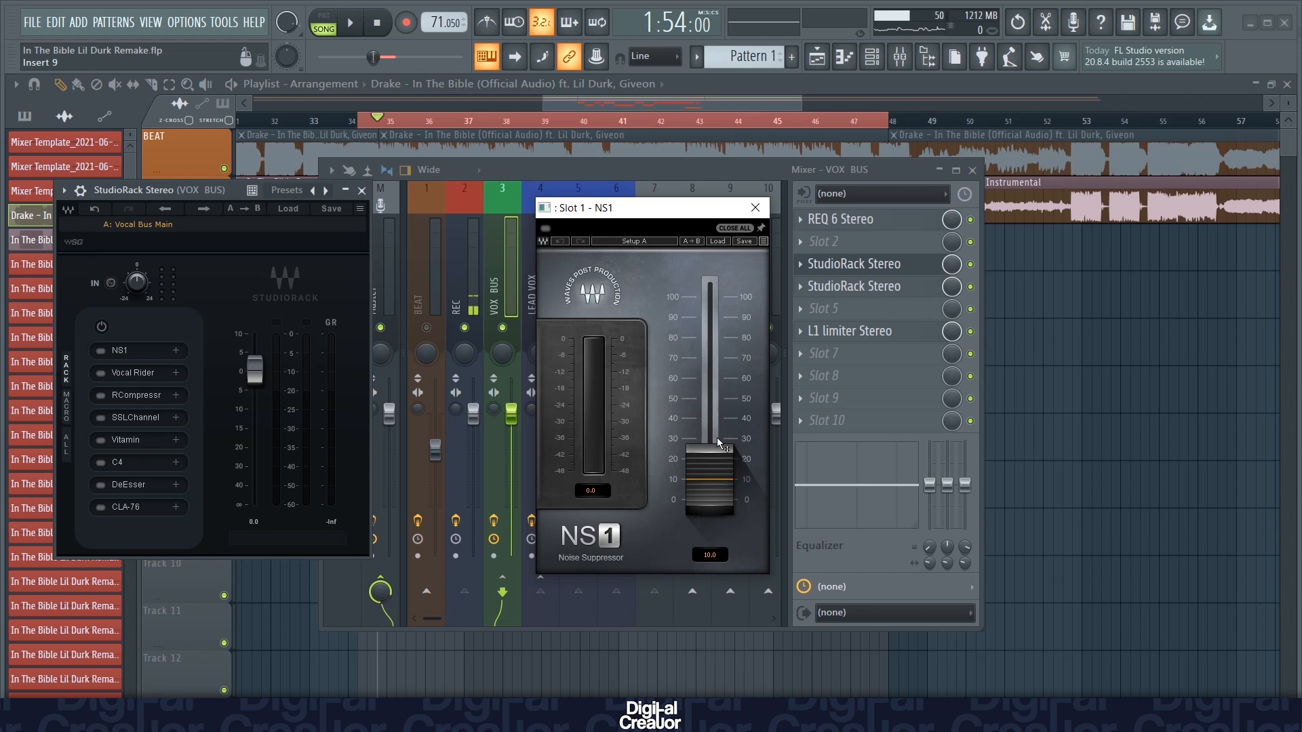
{"action": "left_click", "coordinate": [754, 207]}
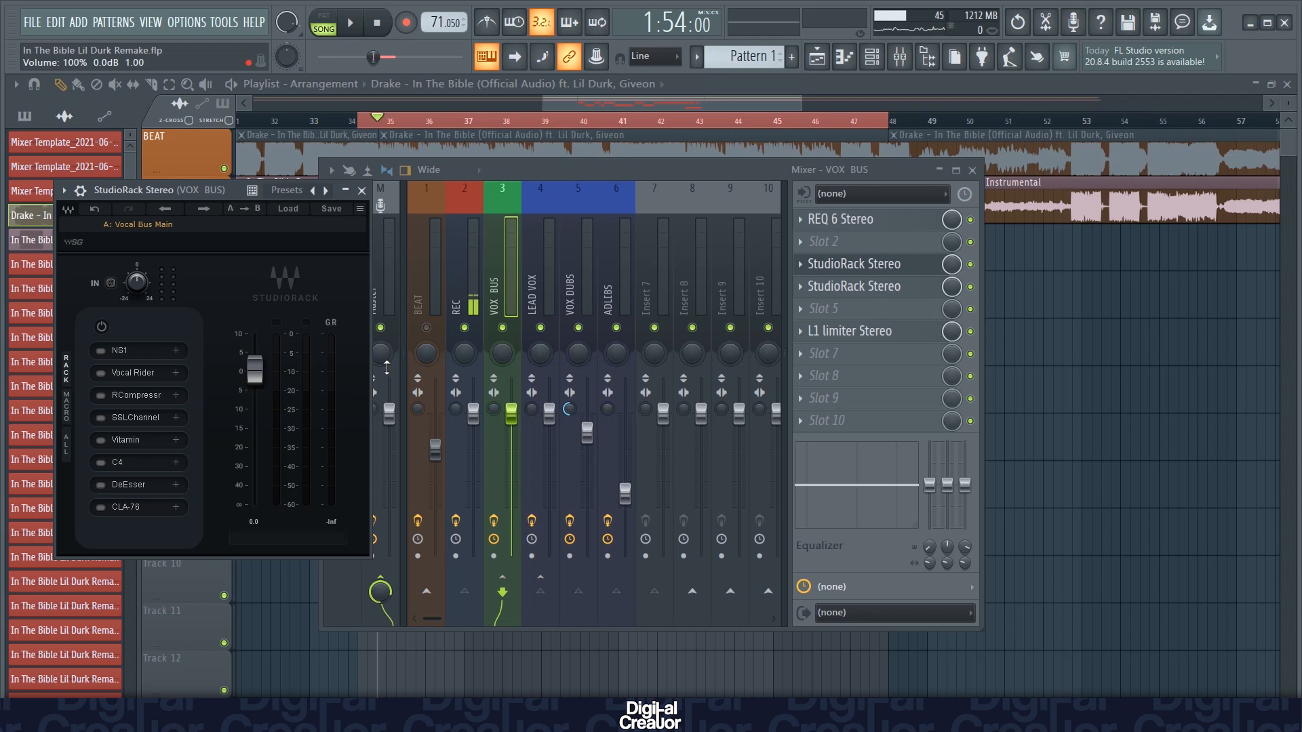
{"action": "left_click", "coordinate": [101, 350]}
{"action": "key", "text": "space"}
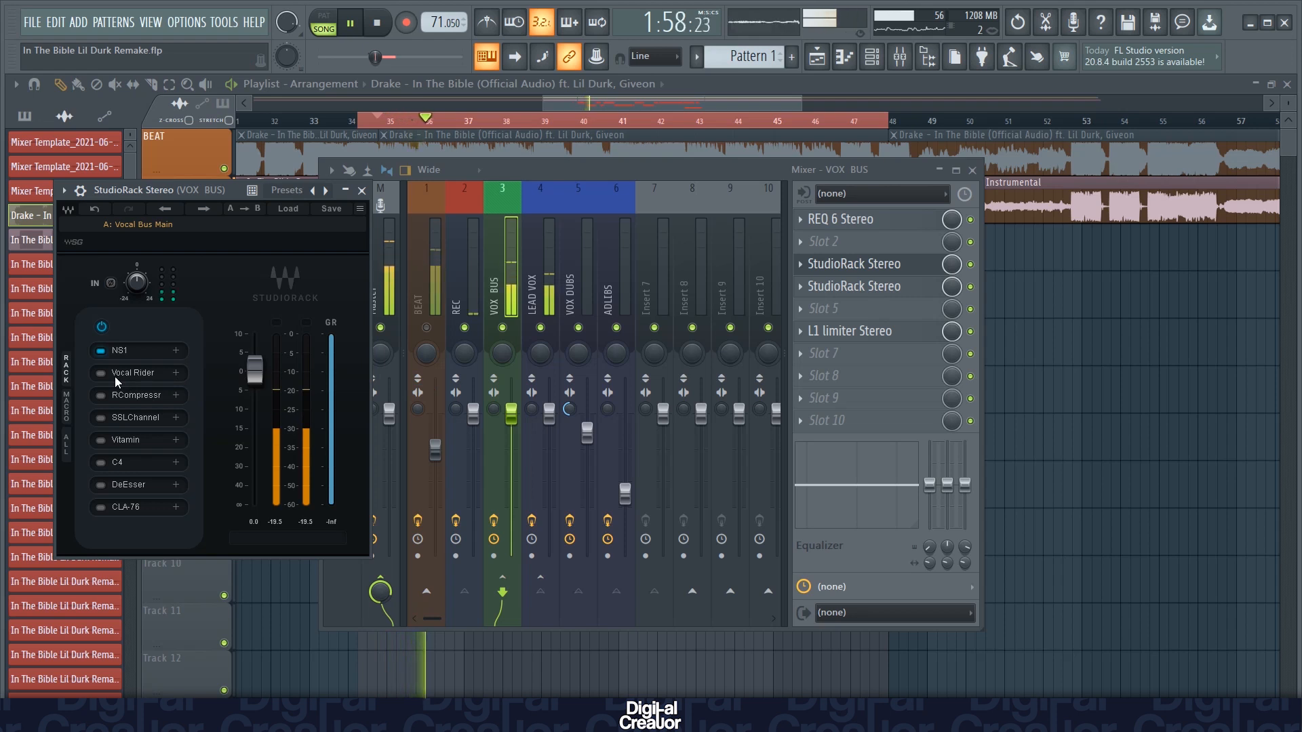
Step: Stop playback, enable Vocal Rider in the Vocal Bus Main rack, audition the vocals with its interface open, and close it
{"action": "key", "text": "space"}
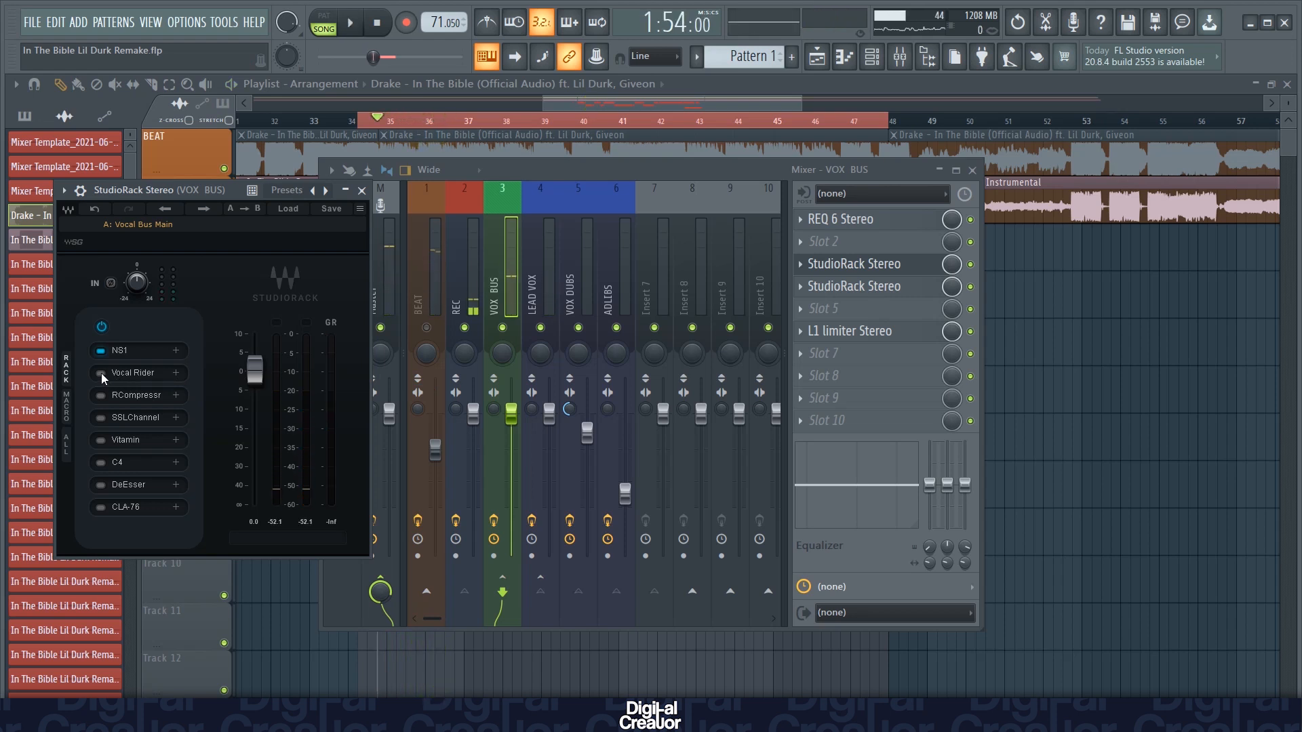
{"action": "left_click", "coordinate": [145, 373]}
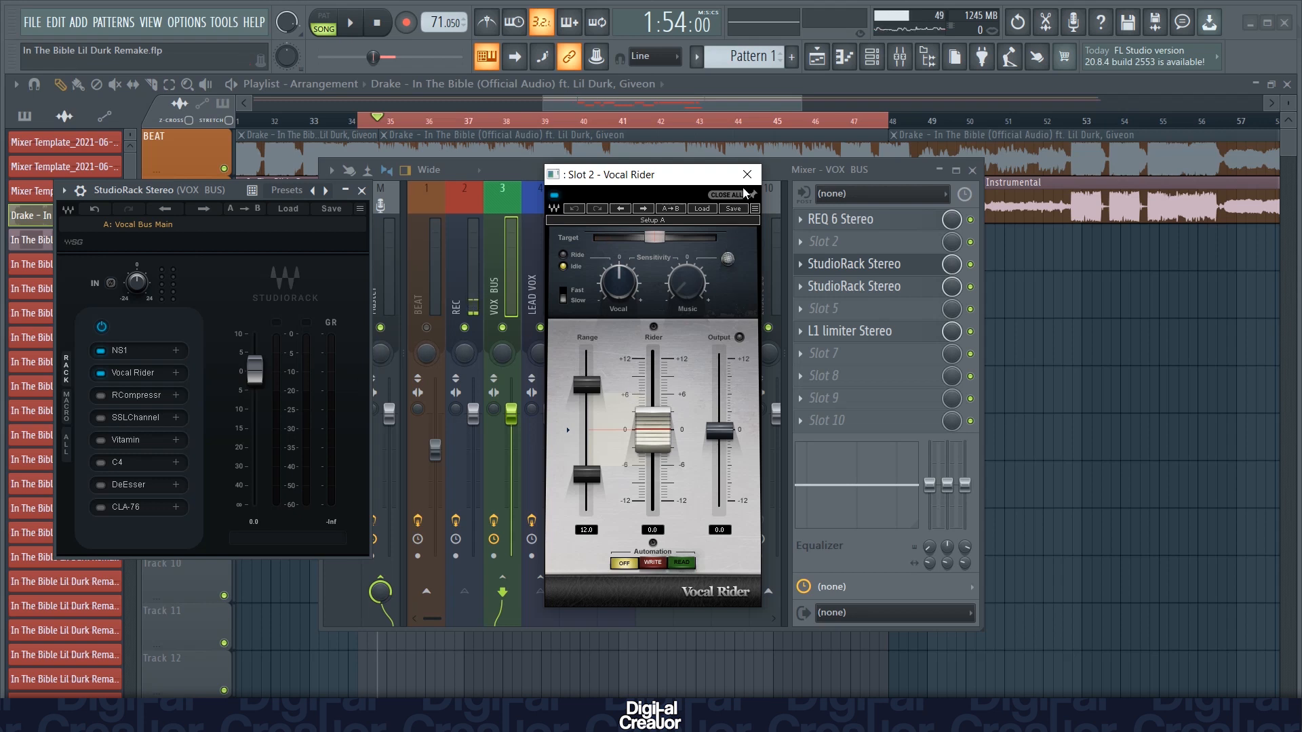
{"action": "key", "text": "space"}
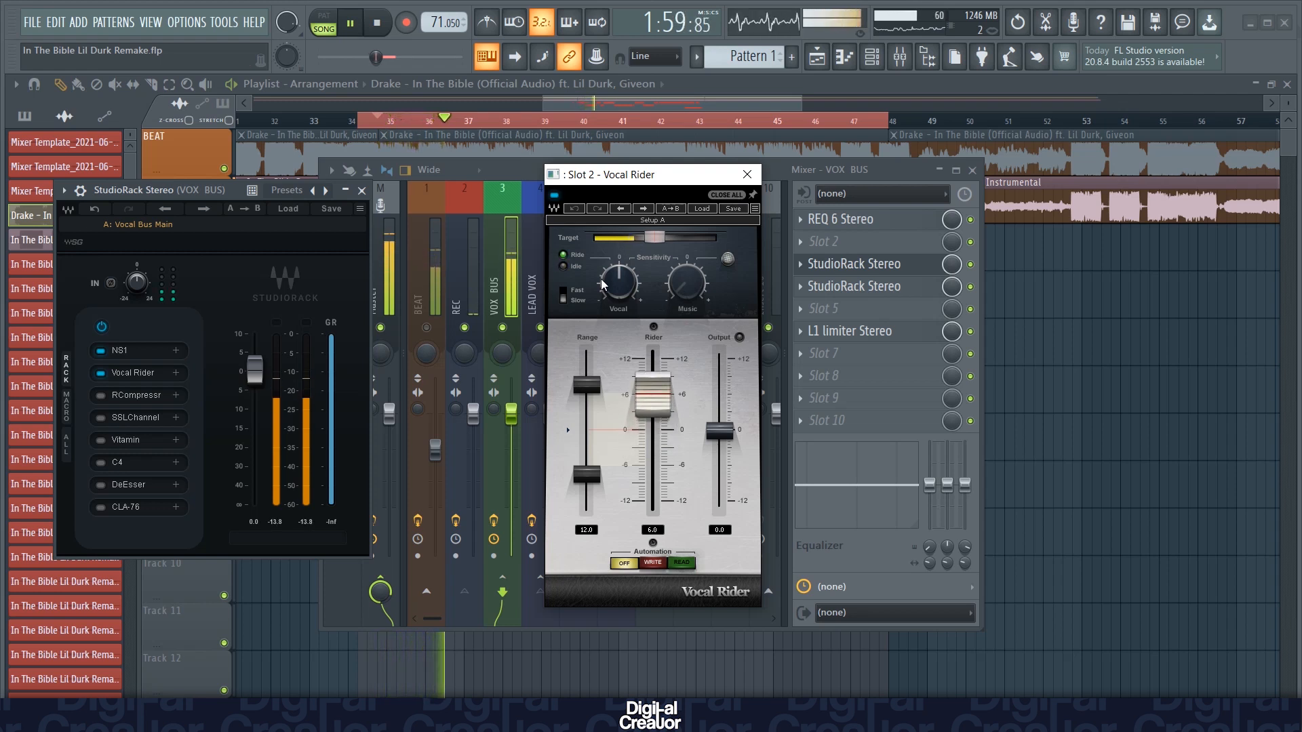
{"action": "key", "text": "space"}
{"action": "left_click", "coordinate": [746, 174]}
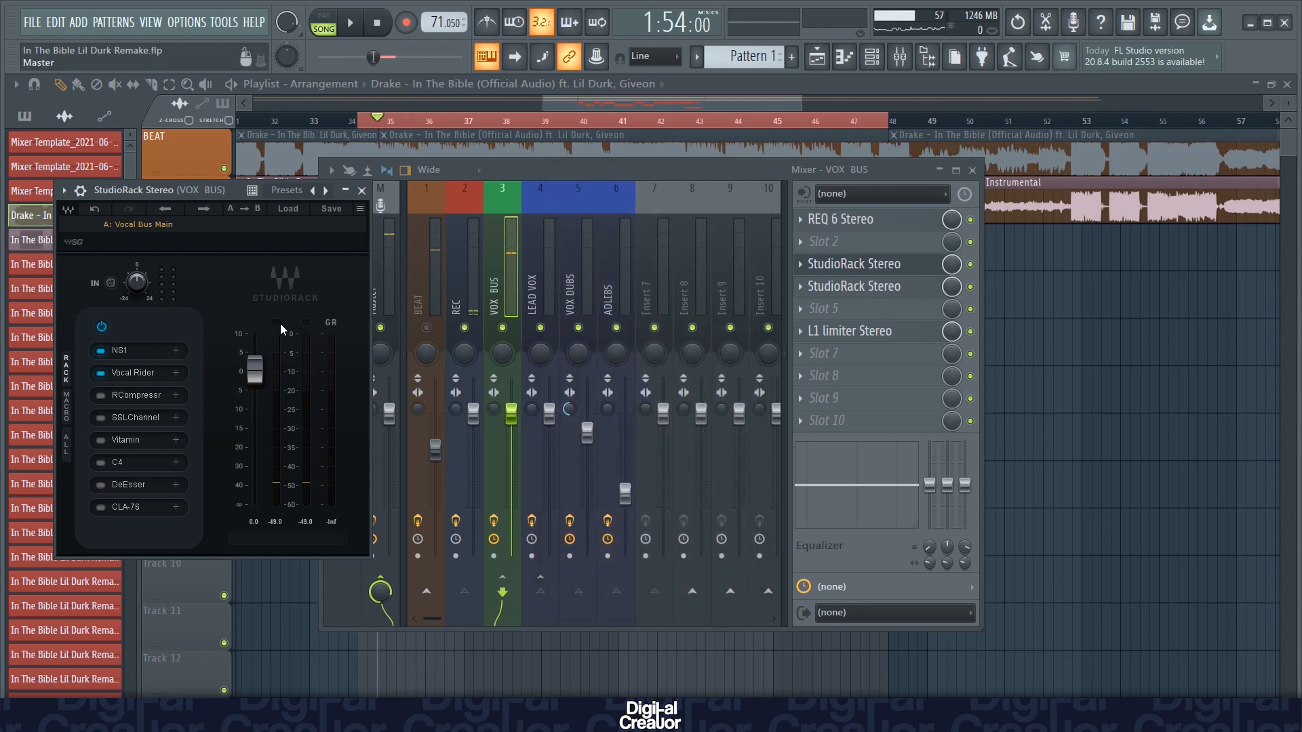
Step: Enable RCompressor in the Vocal Bus Main rack, check its settings, and play back the vocals
{"action": "left_click", "coordinate": [101, 395]}
{"action": "left_click", "coordinate": [135, 394]}
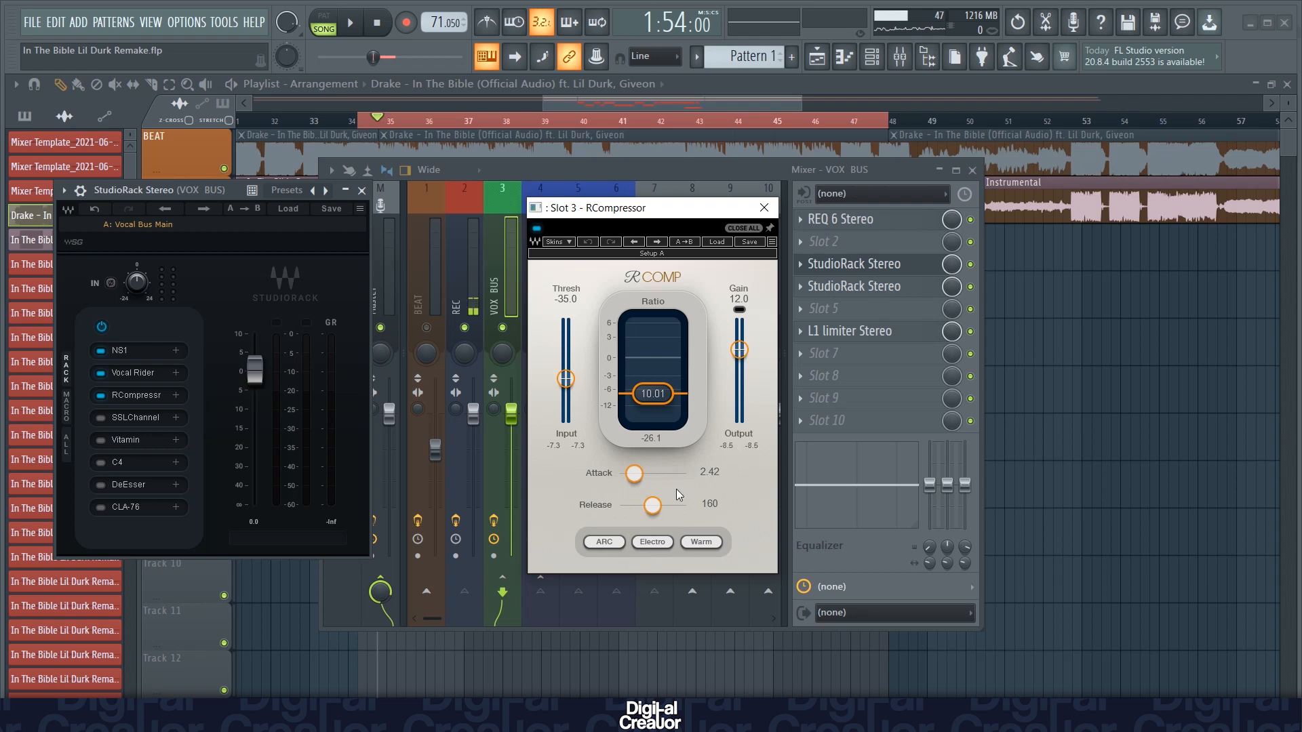
{"action": "left_click", "coordinate": [764, 208]}
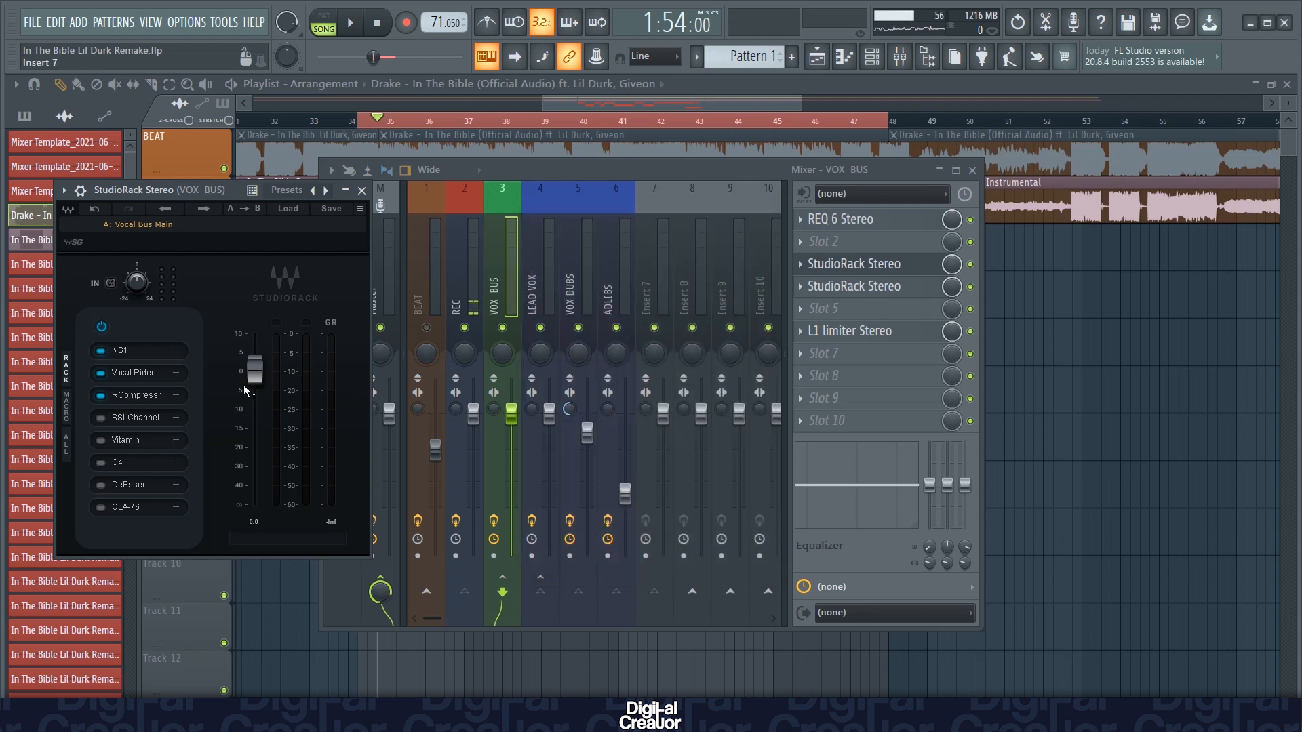
{"action": "key", "text": "space"}
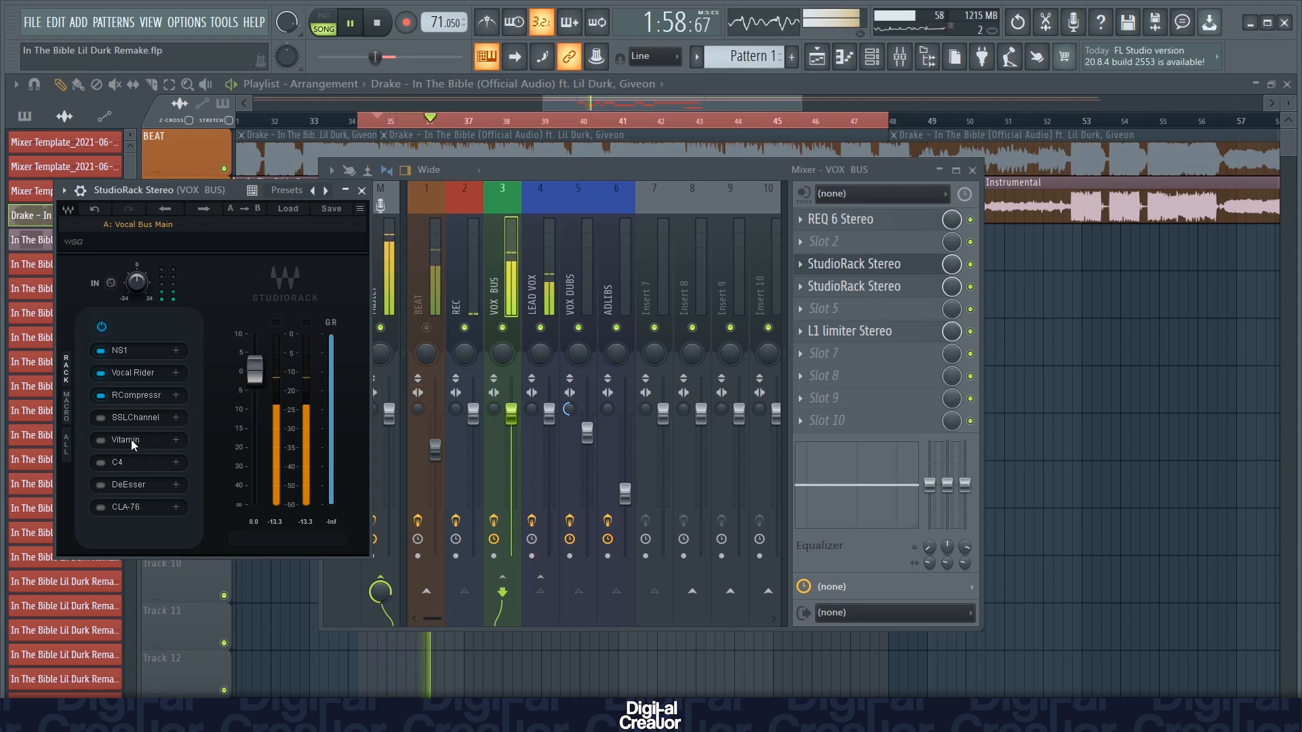
{"action": "key", "text": "space"}
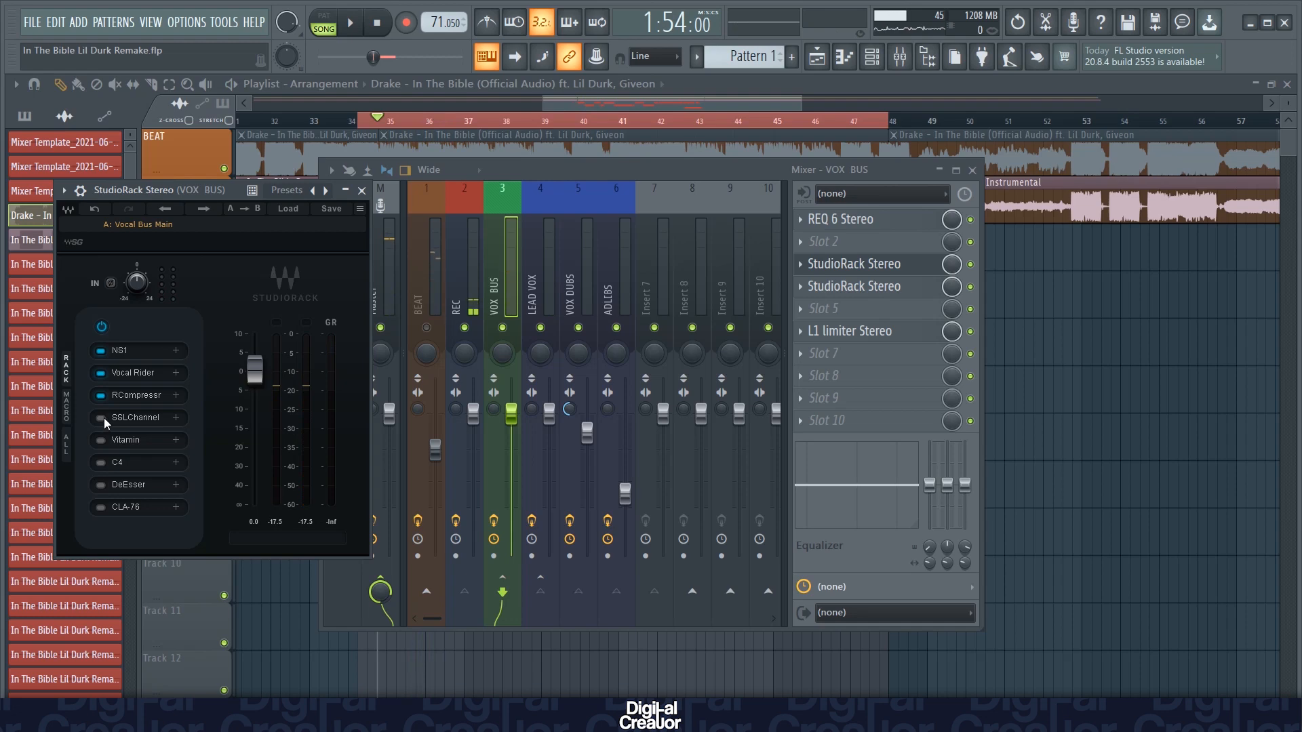
Step: Check the SSLChannel settings in the Vocal Bus Main rack, enable the plugin, and play back the vocals
{"action": "left_click", "coordinate": [136, 418]}
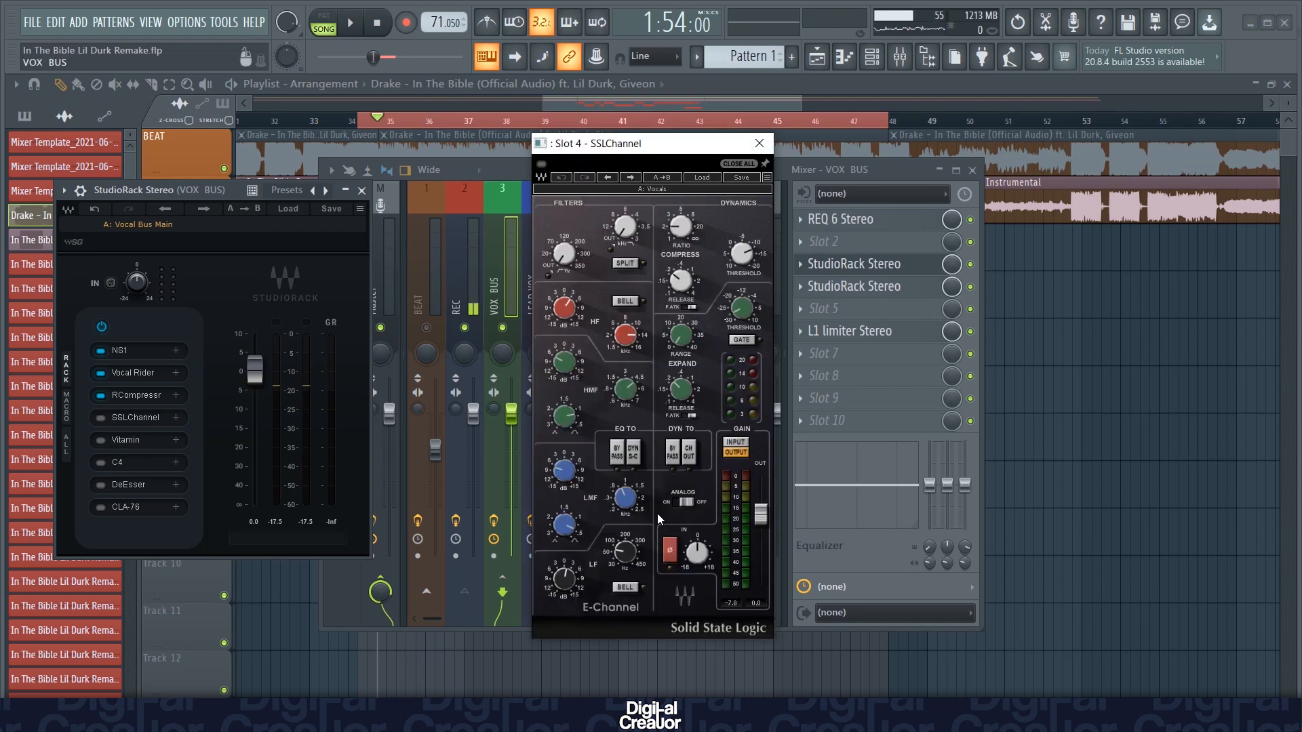
{"action": "mouse_move", "coordinate": [692, 353]}
{"action": "left_click", "coordinate": [760, 143]}
{"action": "left_click", "coordinate": [102, 417]}
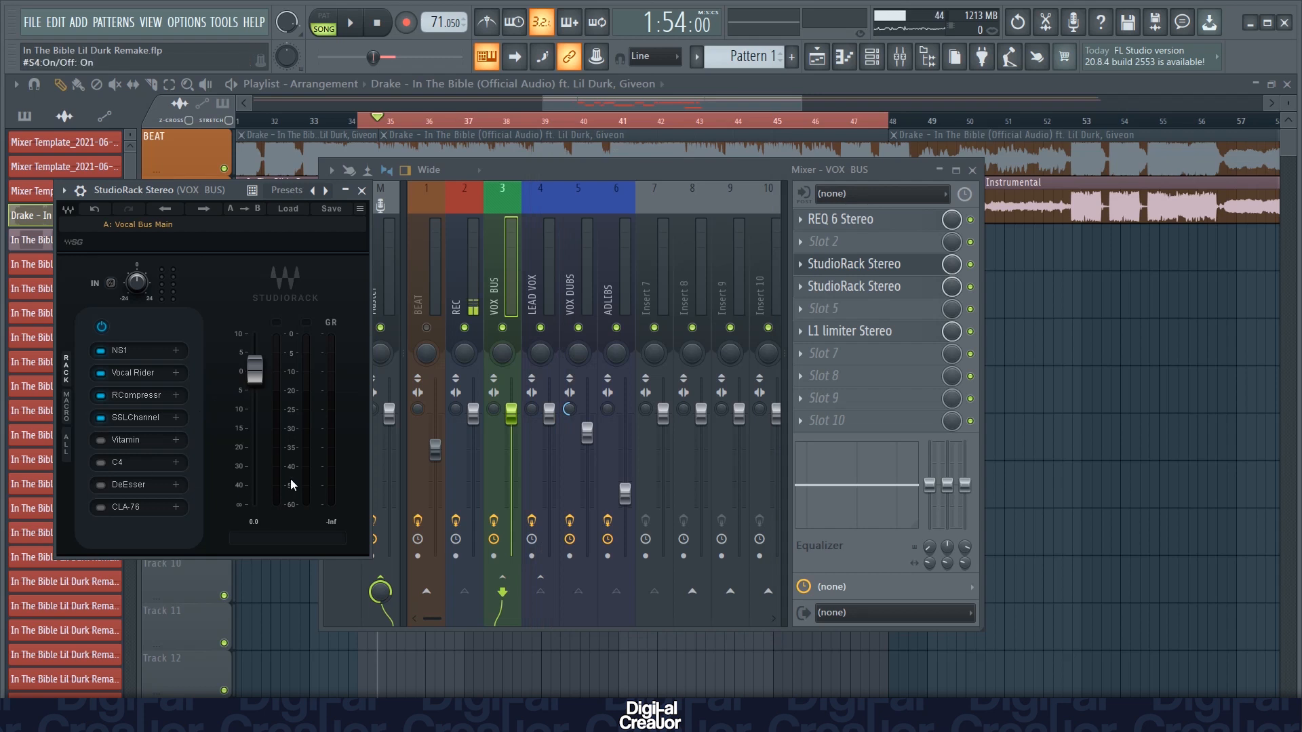
{"action": "key", "text": "space"}
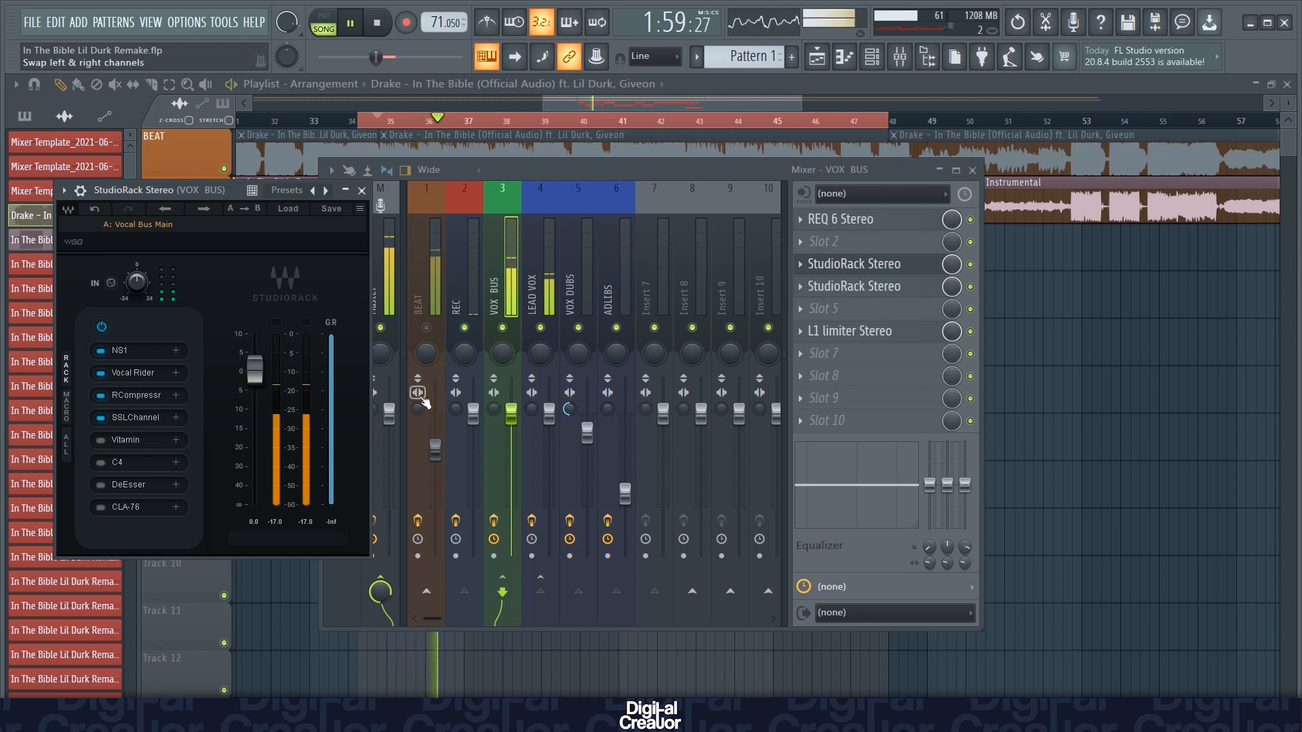
{"action": "key", "text": "space"}
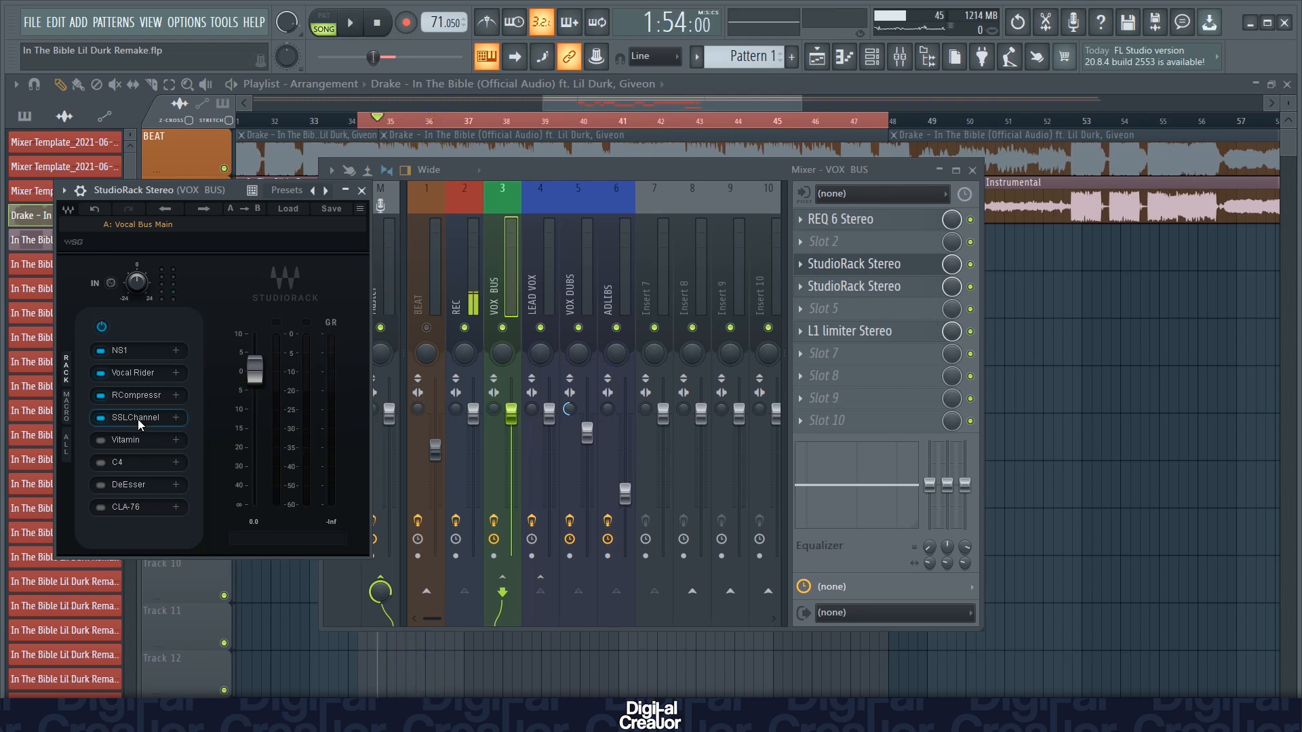
Step: Toggle the SSLChannel's dynamics CH OUT option off and back on, and close the plugin
{"action": "left_click", "coordinate": [137, 419]}
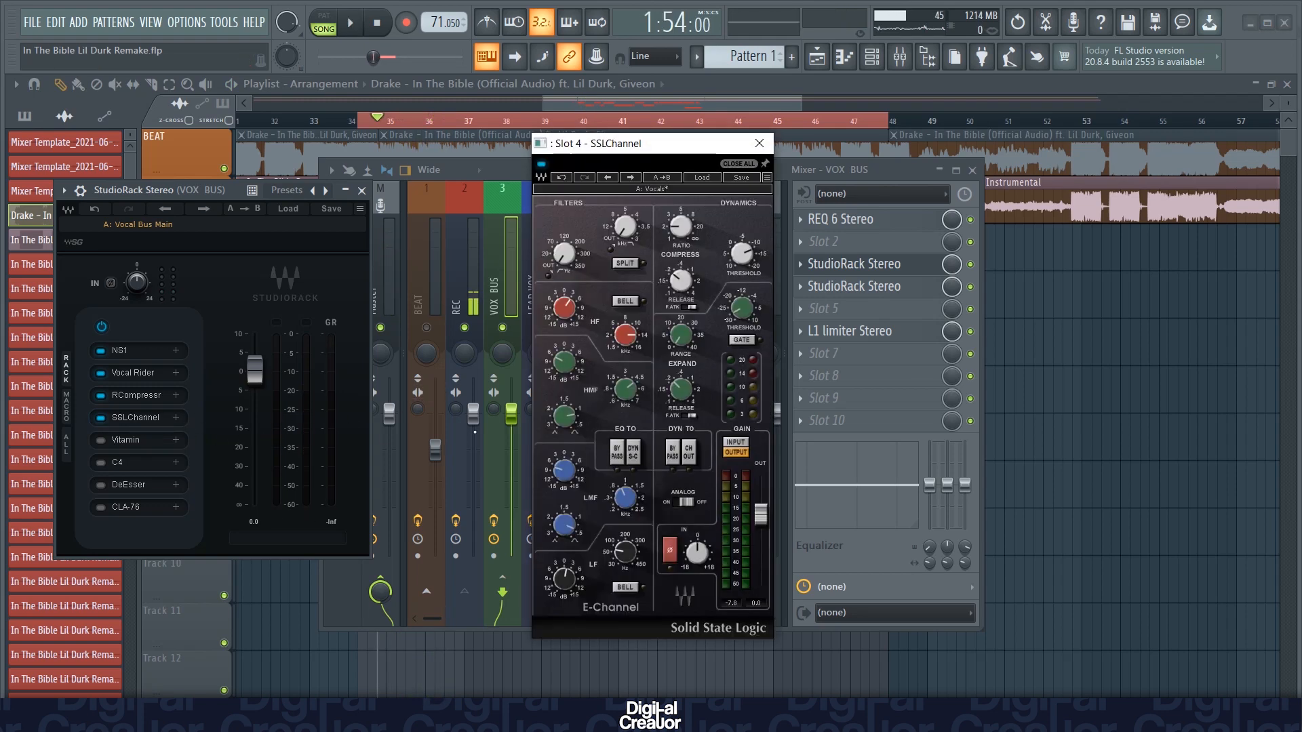
{"action": "left_click", "coordinate": [690, 456]}
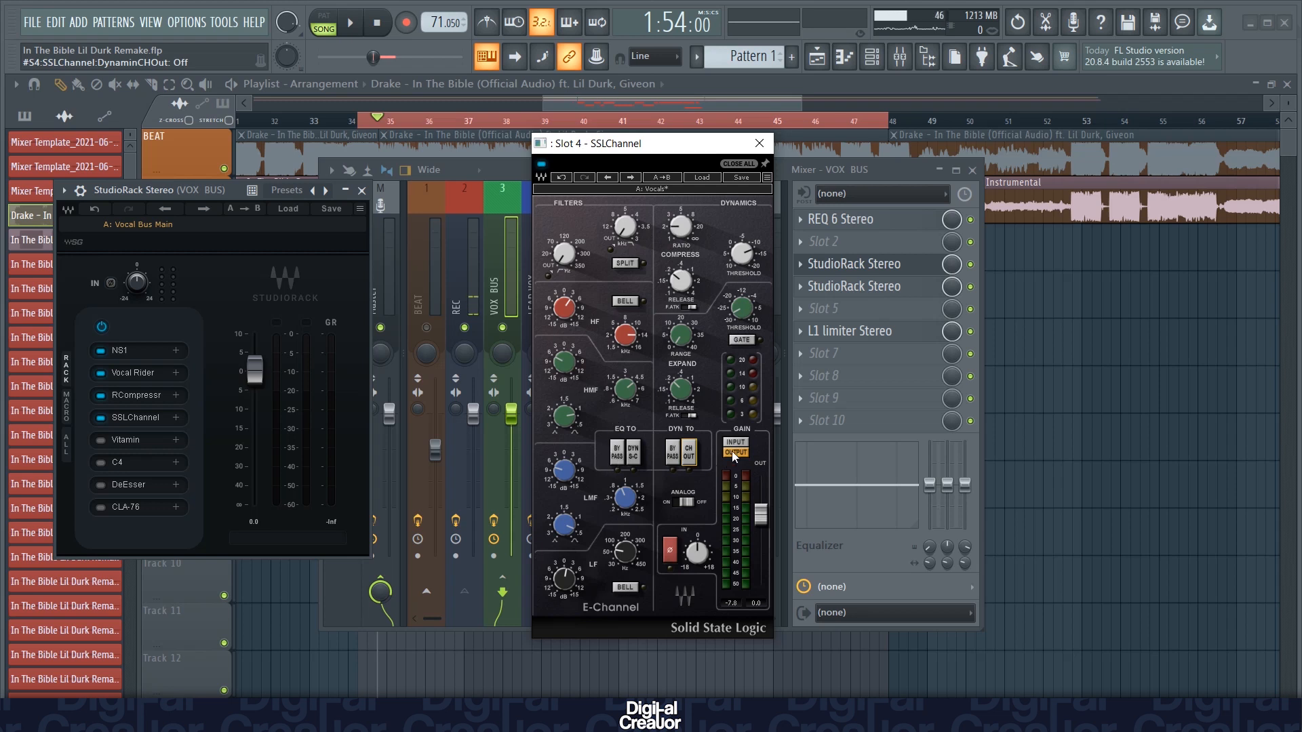
{"action": "left_click", "coordinate": [689, 454]}
{"action": "left_click", "coordinate": [753, 163]}
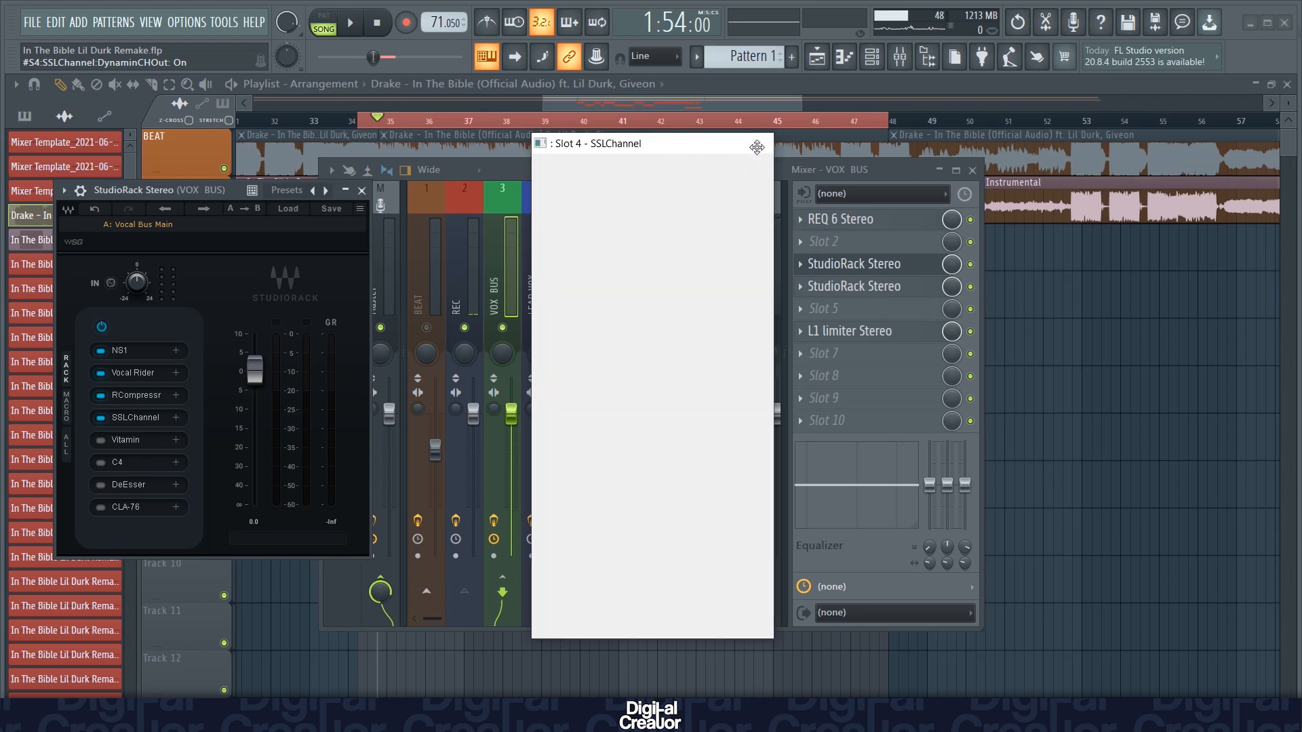
Step: Check the Vitamin settings in the Vocal Bus Main rack, enable the plugin, and play back the vocals
{"action": "left_click", "coordinate": [129, 443]}
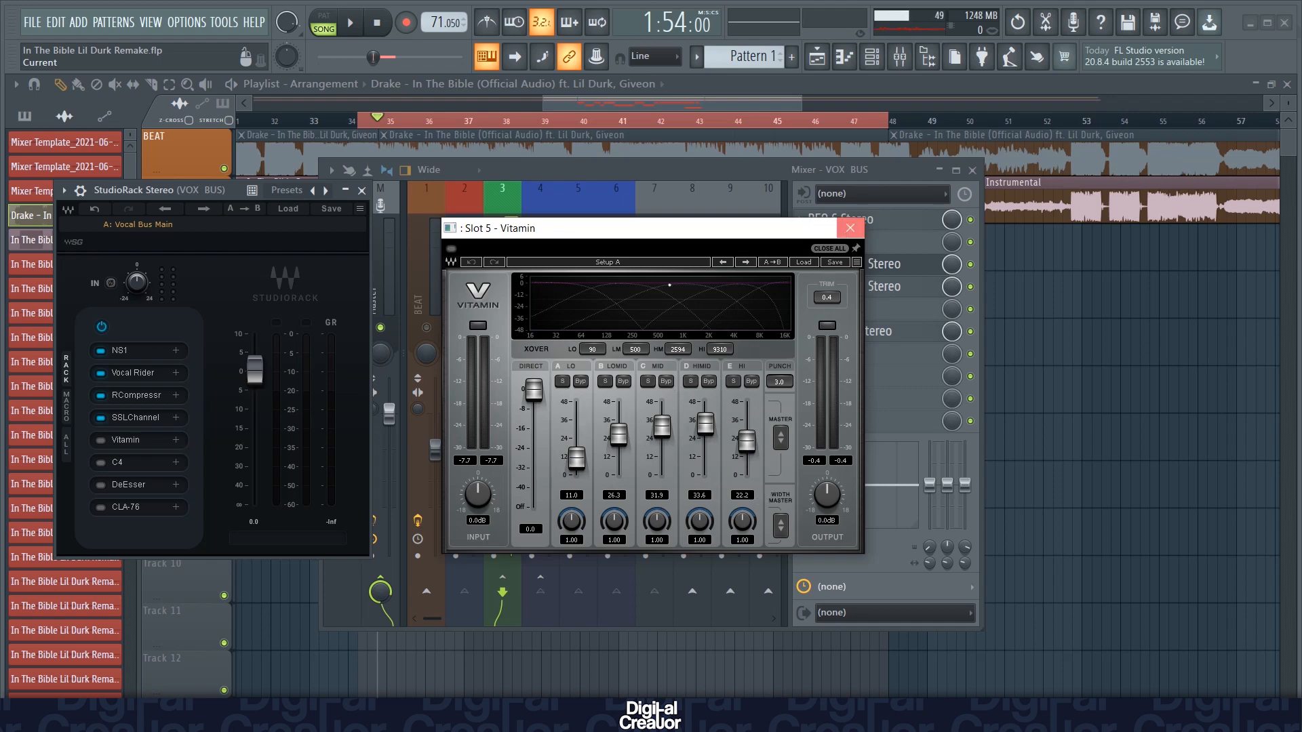
{"action": "left_click", "coordinate": [850, 228]}
{"action": "left_click", "coordinate": [100, 441]}
{"action": "key", "text": "space"}
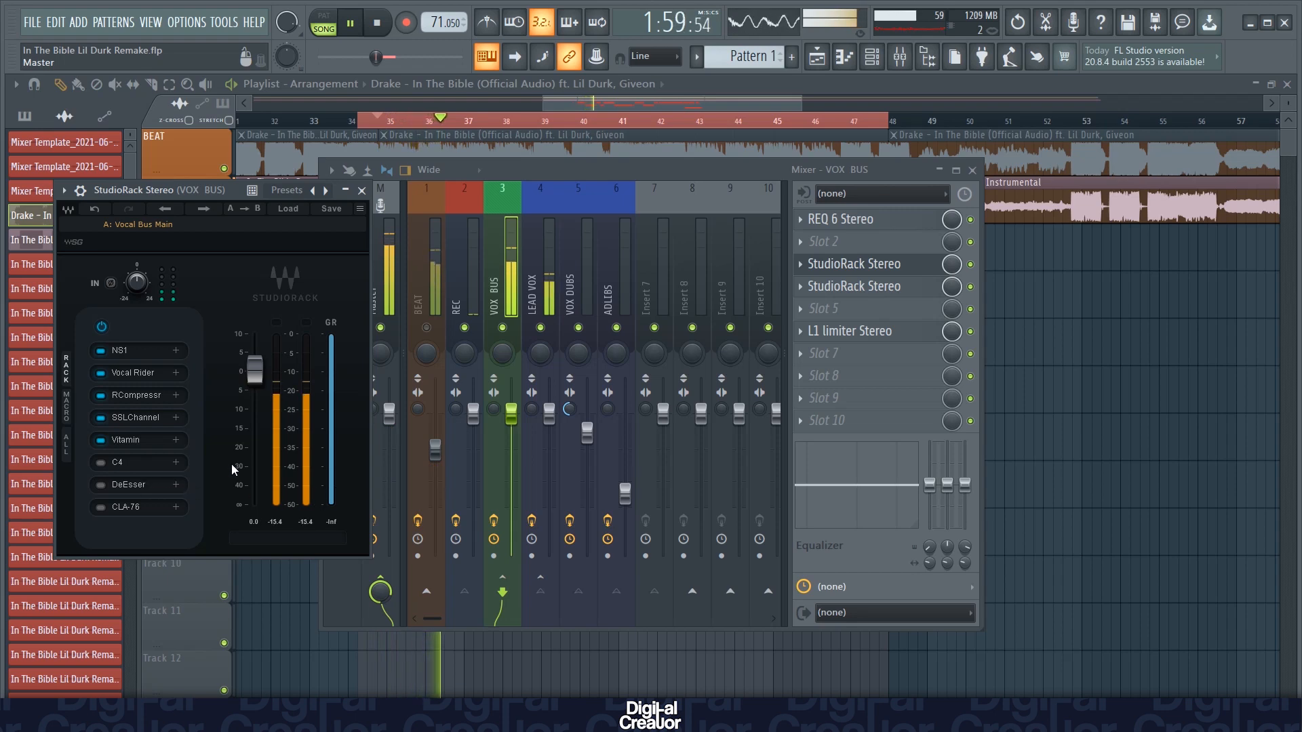
{"action": "key", "text": "space"}
Step: Load the factory Vocal preset in the C4 multiband processor and raise its output gain to 0.9 dB
{"action": "left_click", "coordinate": [119, 462]}
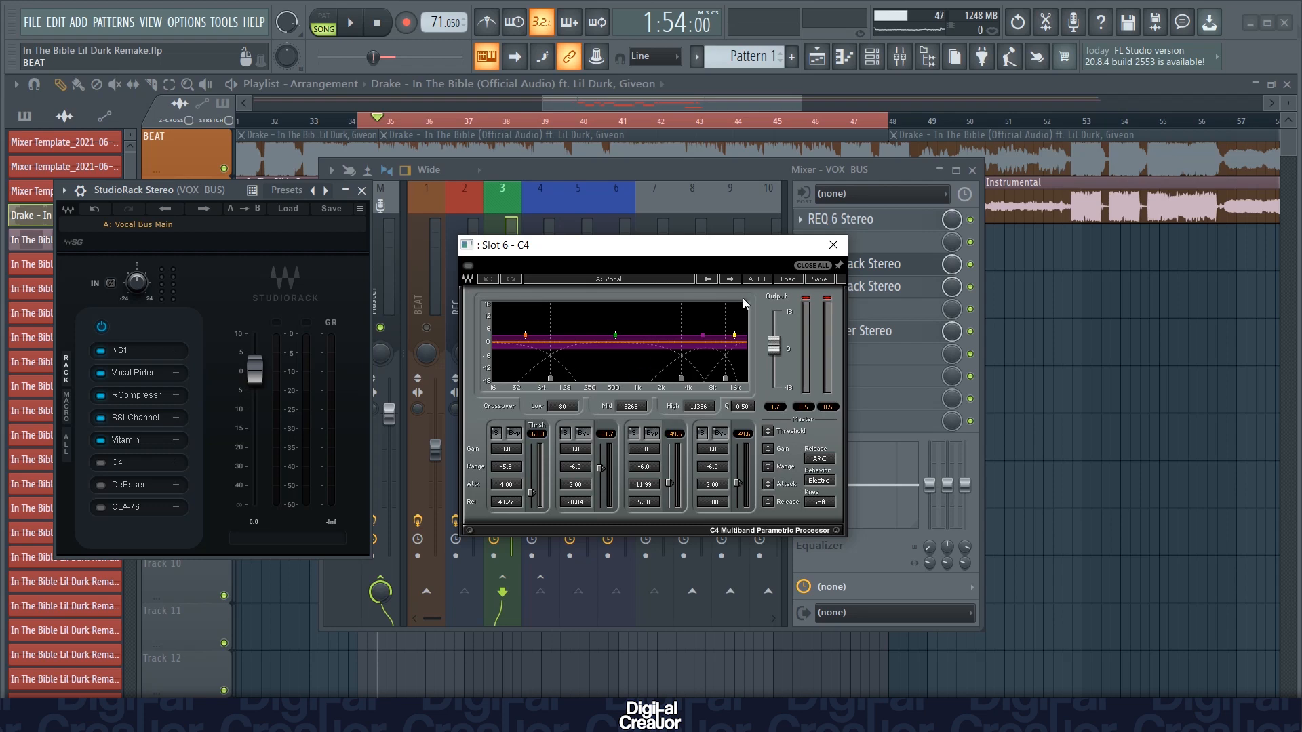
{"action": "left_click", "coordinate": [789, 281]}
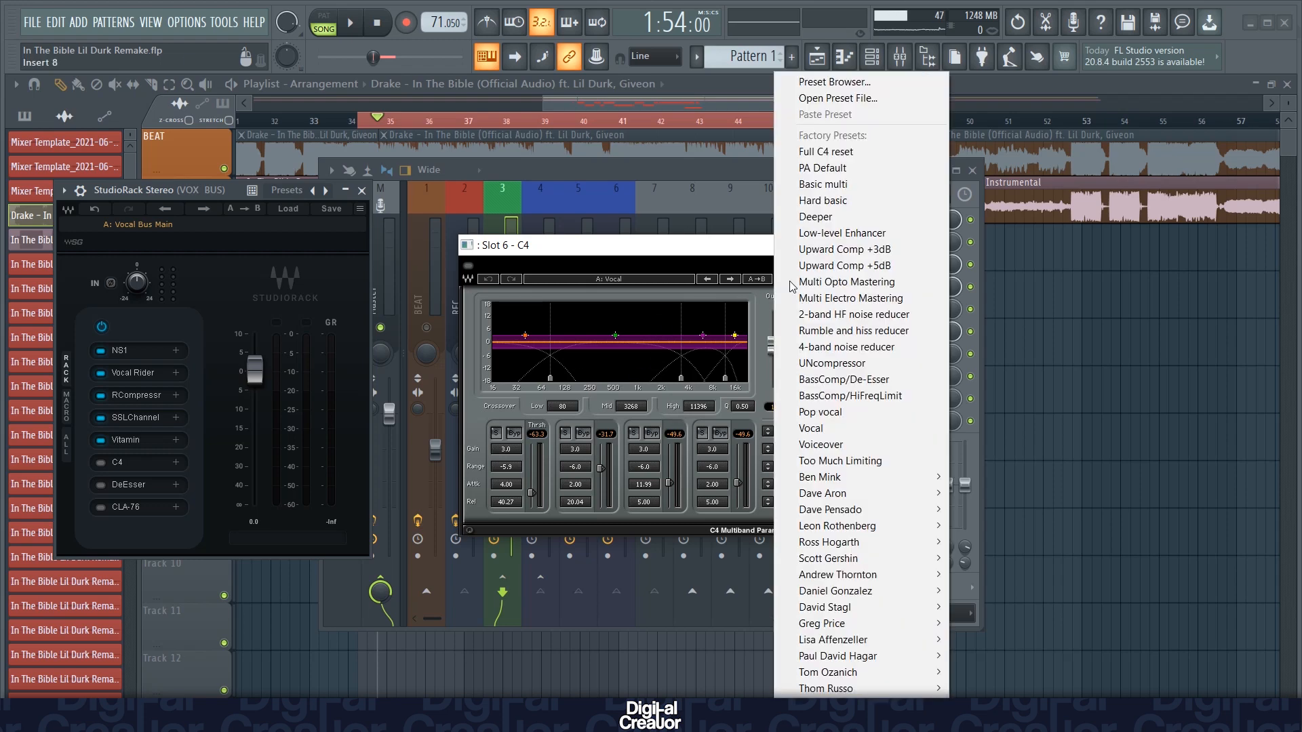
{"action": "left_click", "coordinate": [851, 426]}
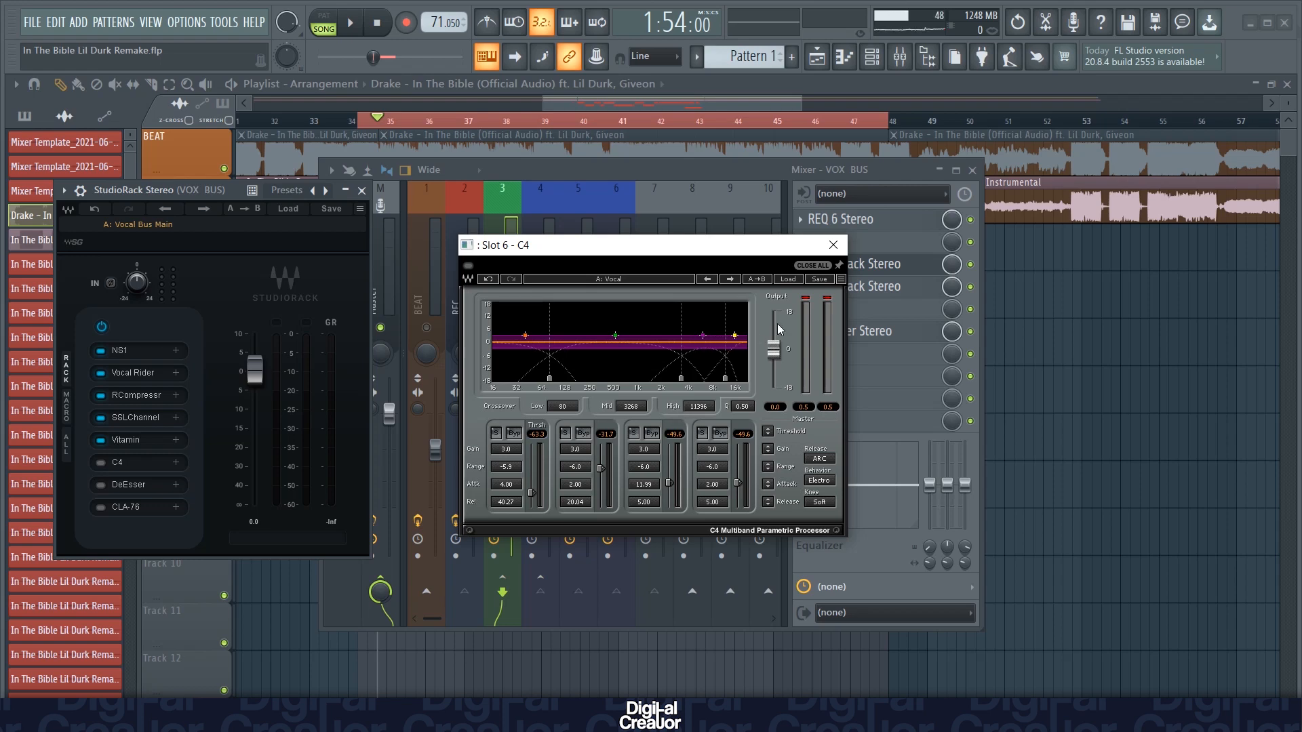
{"action": "left_click_drag", "start_coordinate": [773, 349], "coordinate": [774, 346]}
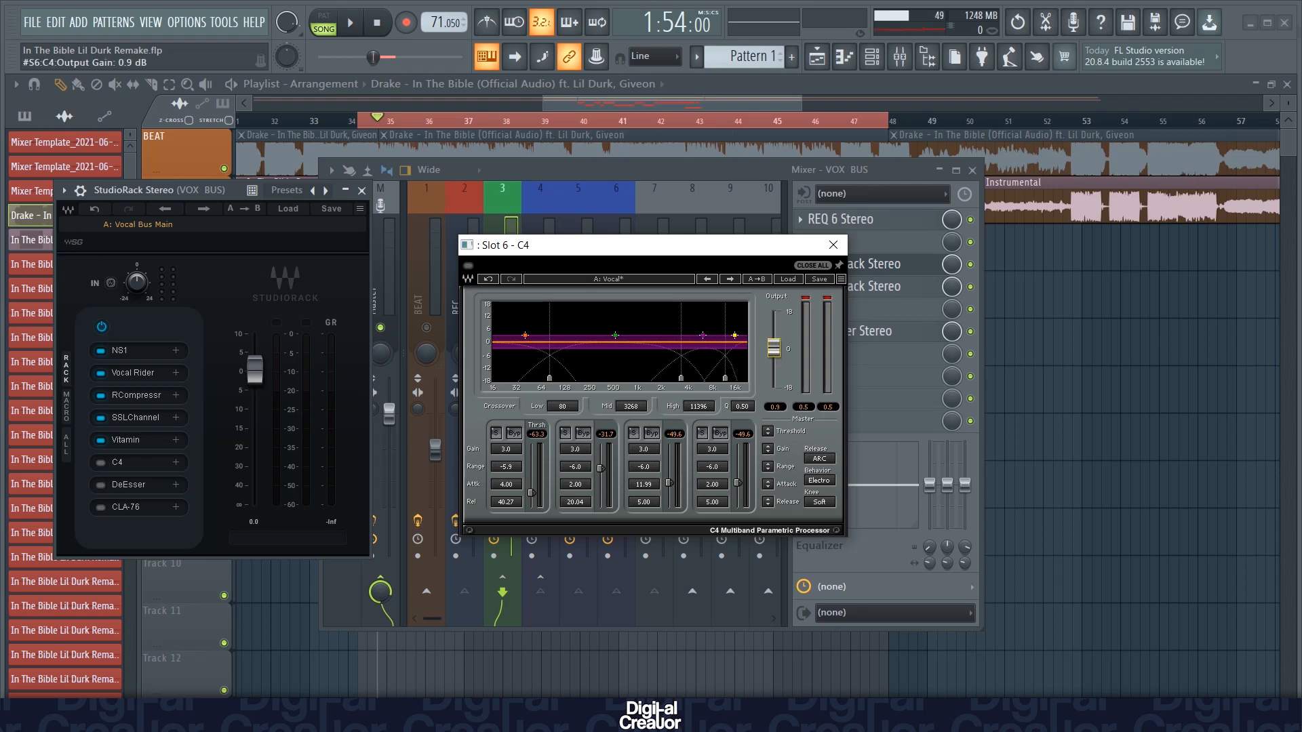
{"action": "left_click", "coordinate": [833, 244]}
Step: Enable C4 in the Vocal Bus Main rack and play back the vocals through it
{"action": "left_click", "coordinate": [100, 463]}
{"action": "key", "text": "space"}
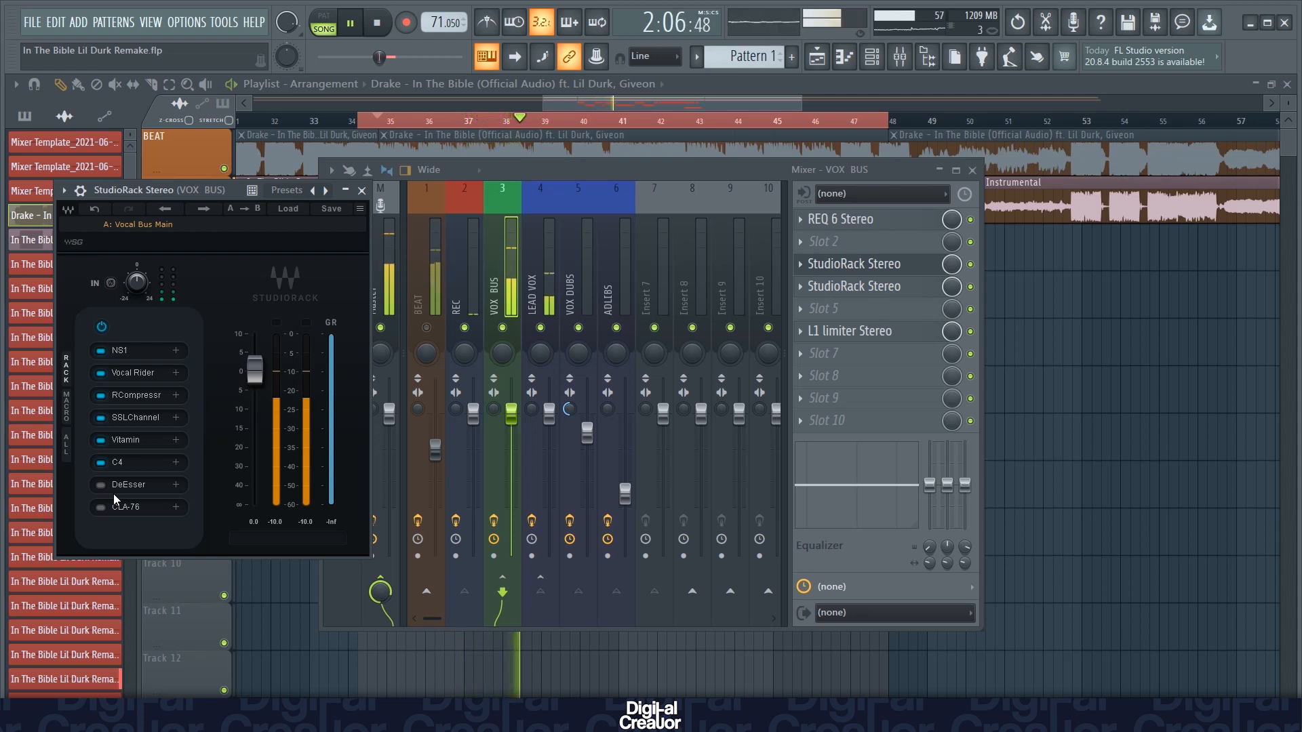
{"action": "key", "text": "space"}
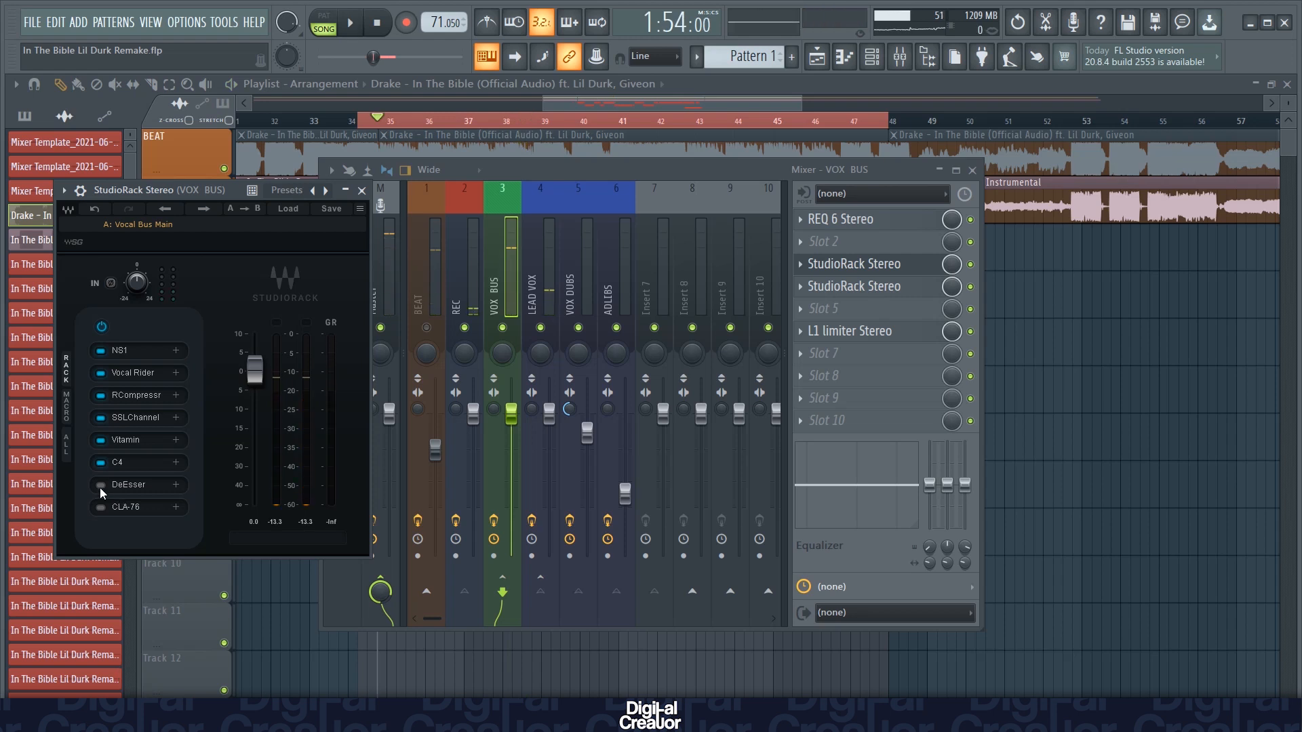
Step: Check the DeEsser's settings, enable it in the Vocal Bus Main rack, and play back the vocals
{"action": "left_click", "coordinate": [144, 487]}
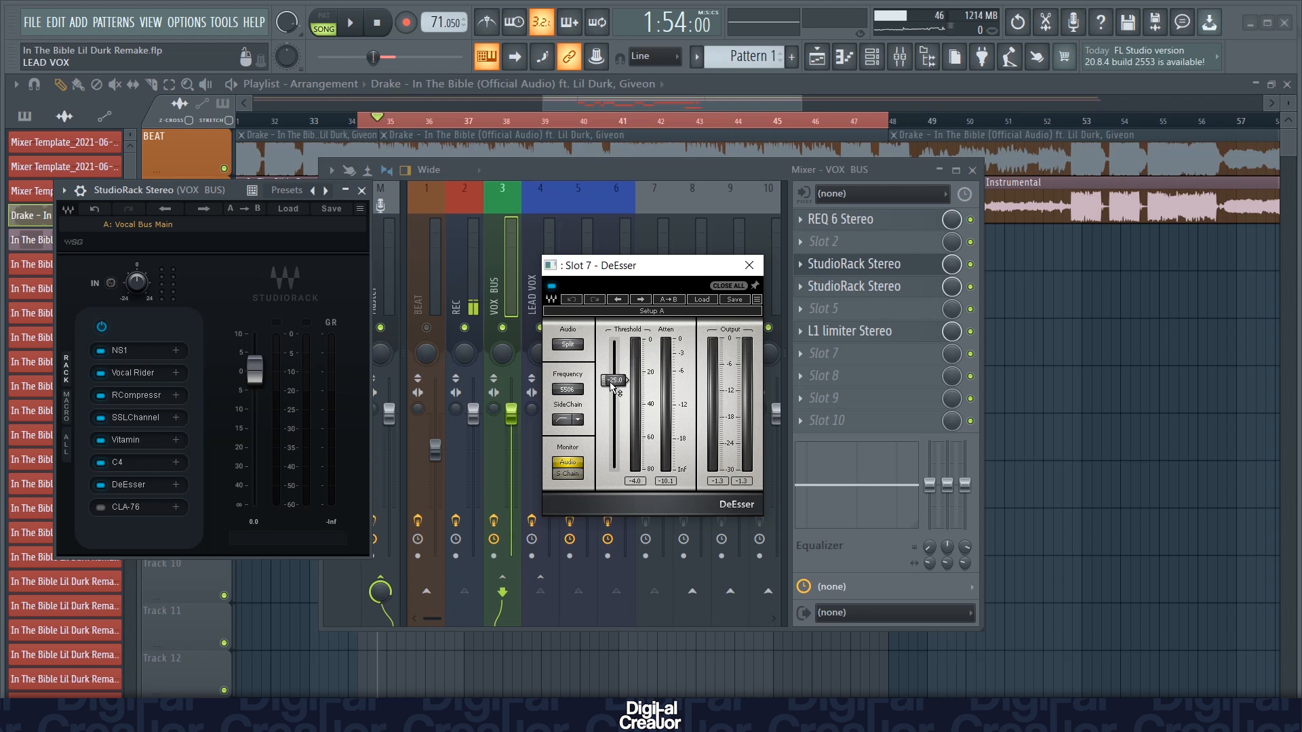
{"action": "left_click", "coordinate": [749, 265]}
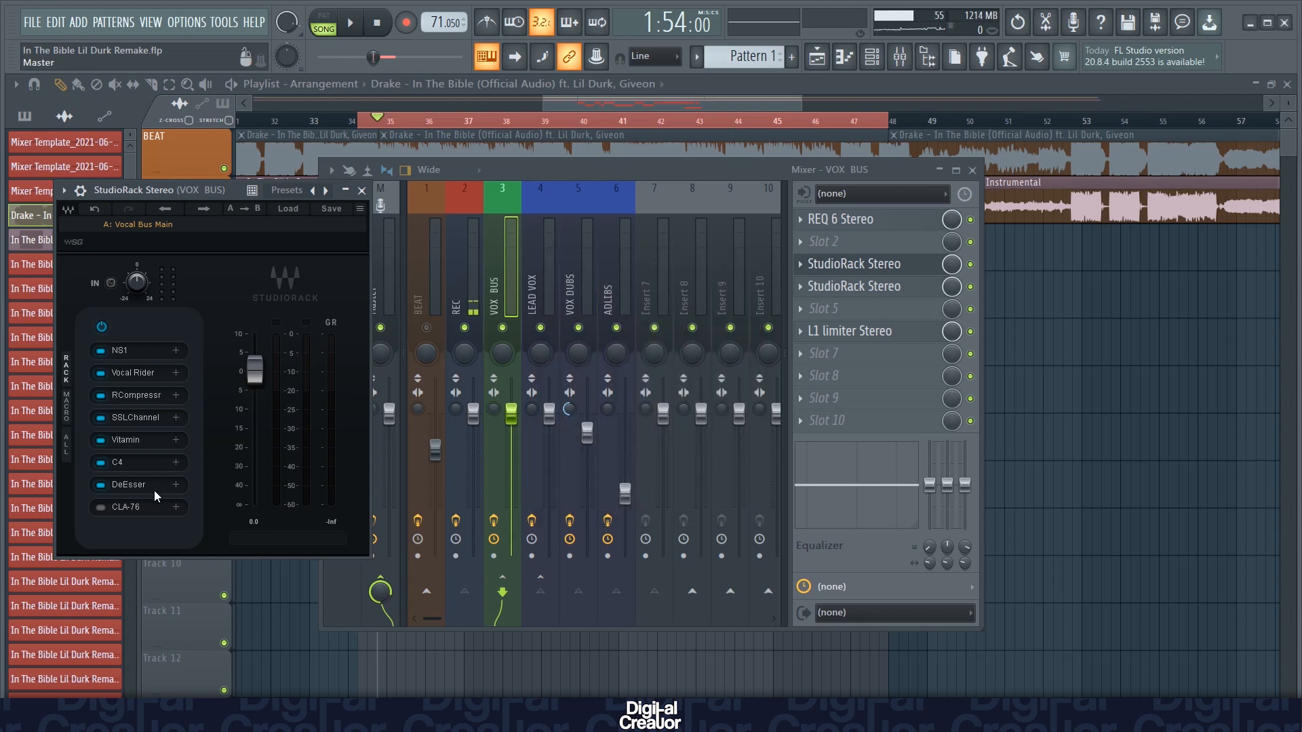
{"action": "key", "text": "space"}
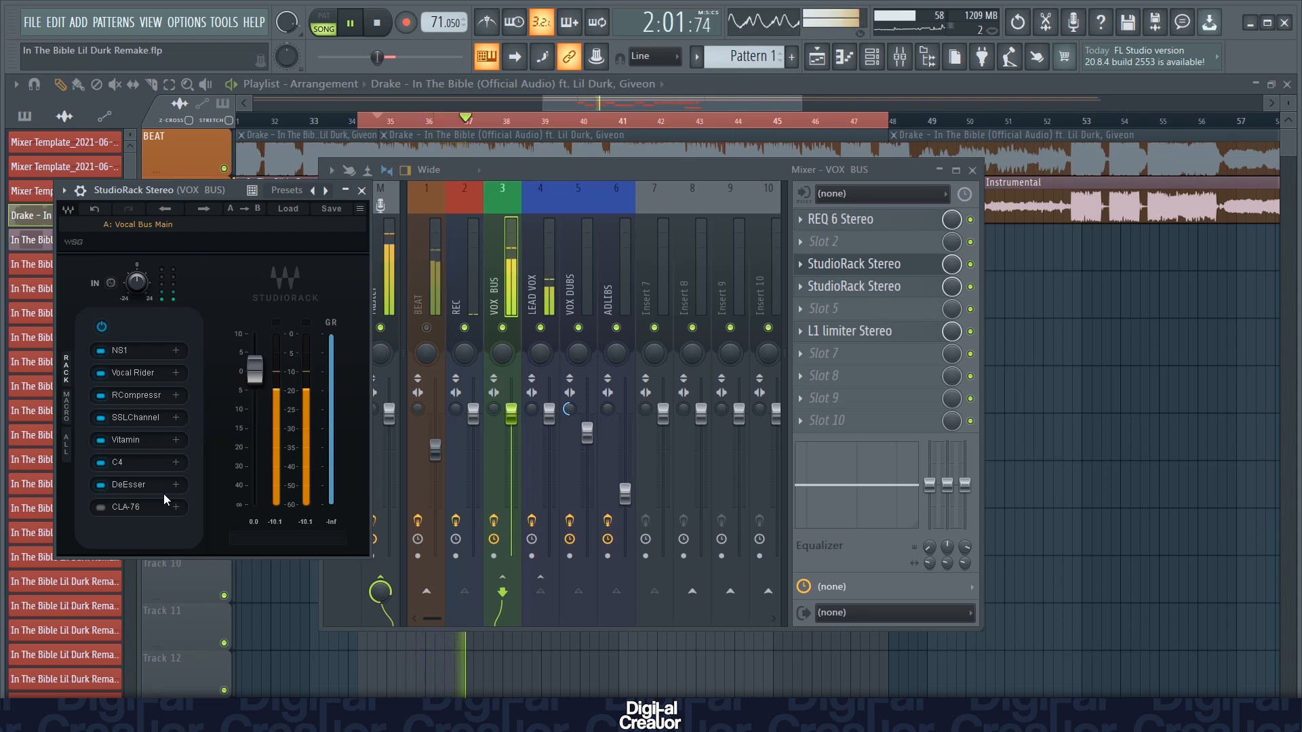
{"action": "key", "text": "space"}
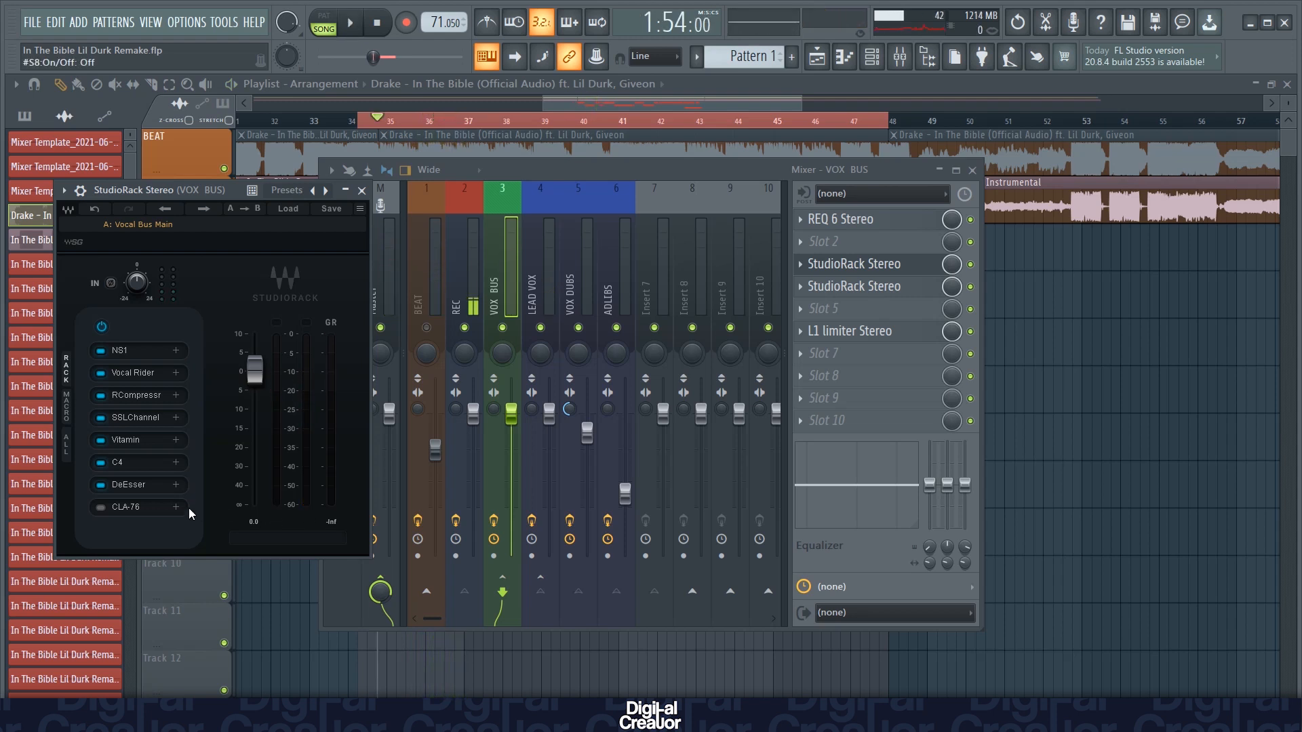
Step: Check the CLA-76 compressor, enable it, play back the vocals, and close the Vocal Bus Main rack
{"action": "left_click", "coordinate": [132, 508]}
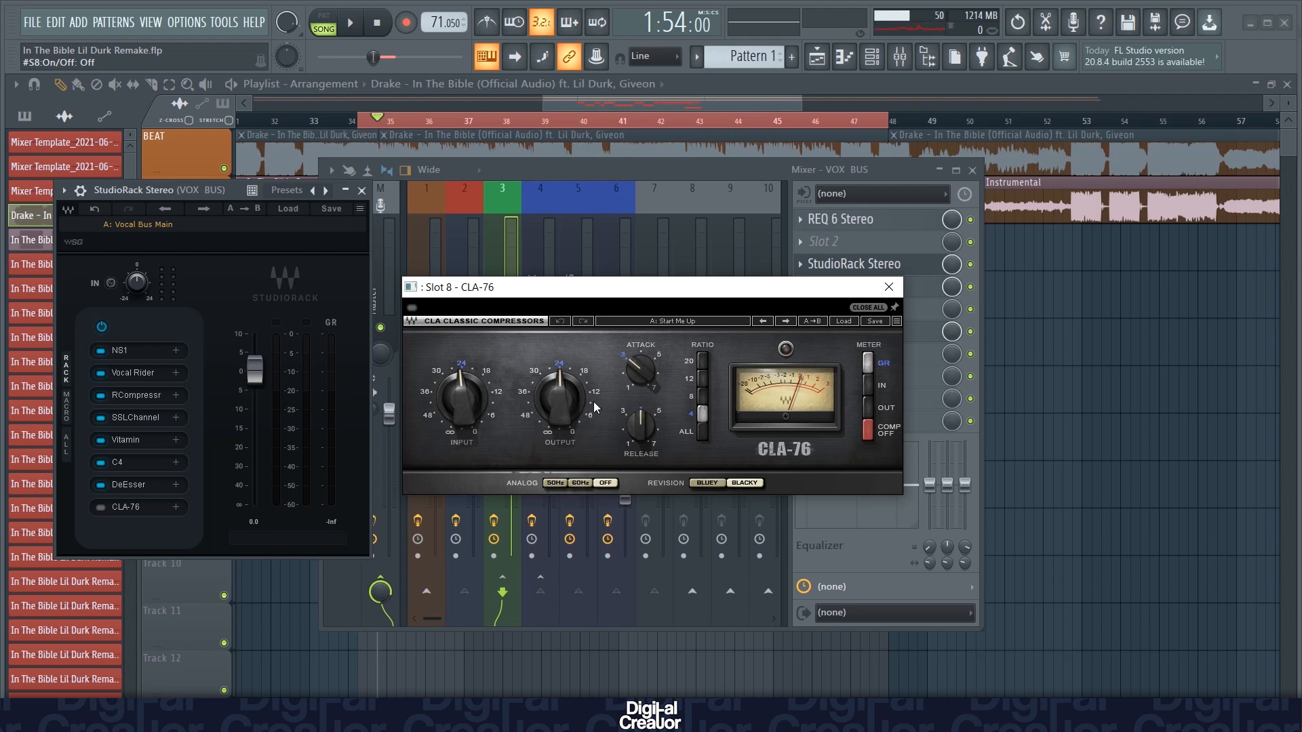
{"action": "left_click", "coordinate": [889, 287]}
{"action": "left_click", "coordinate": [101, 507]}
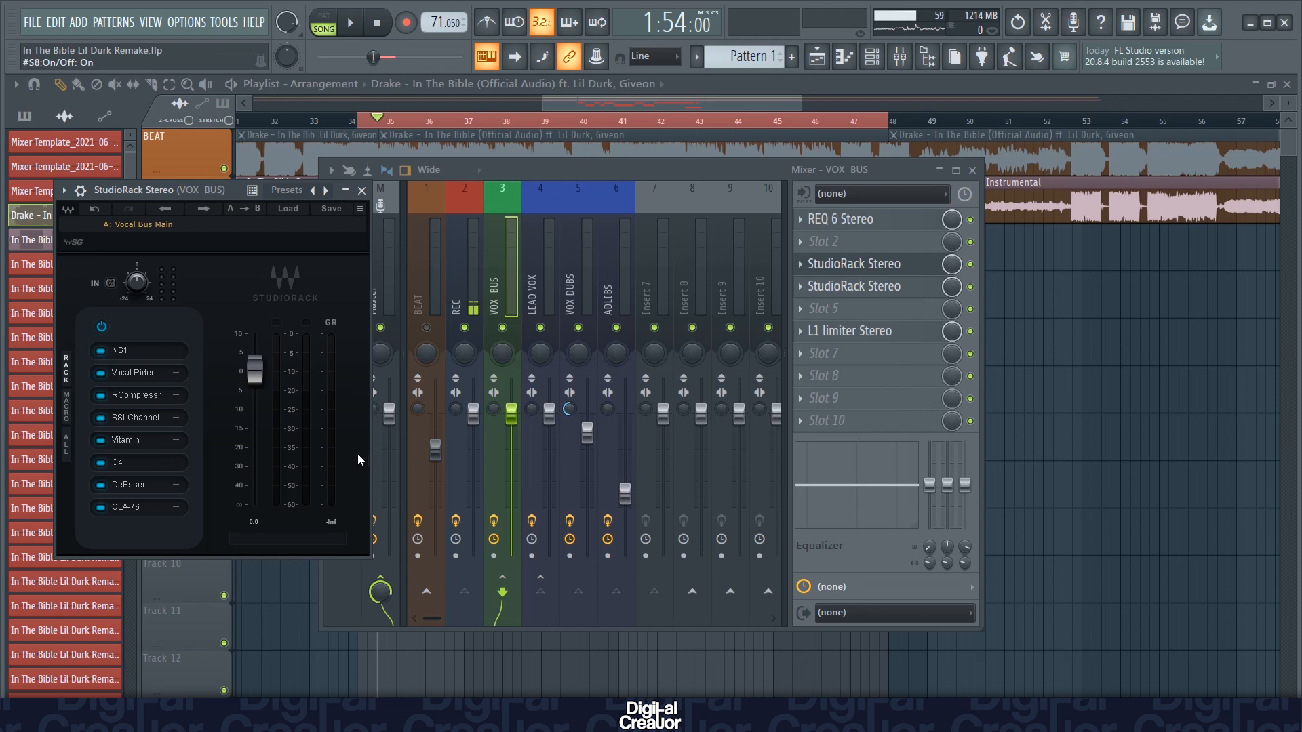
{"action": "key", "text": "space"}
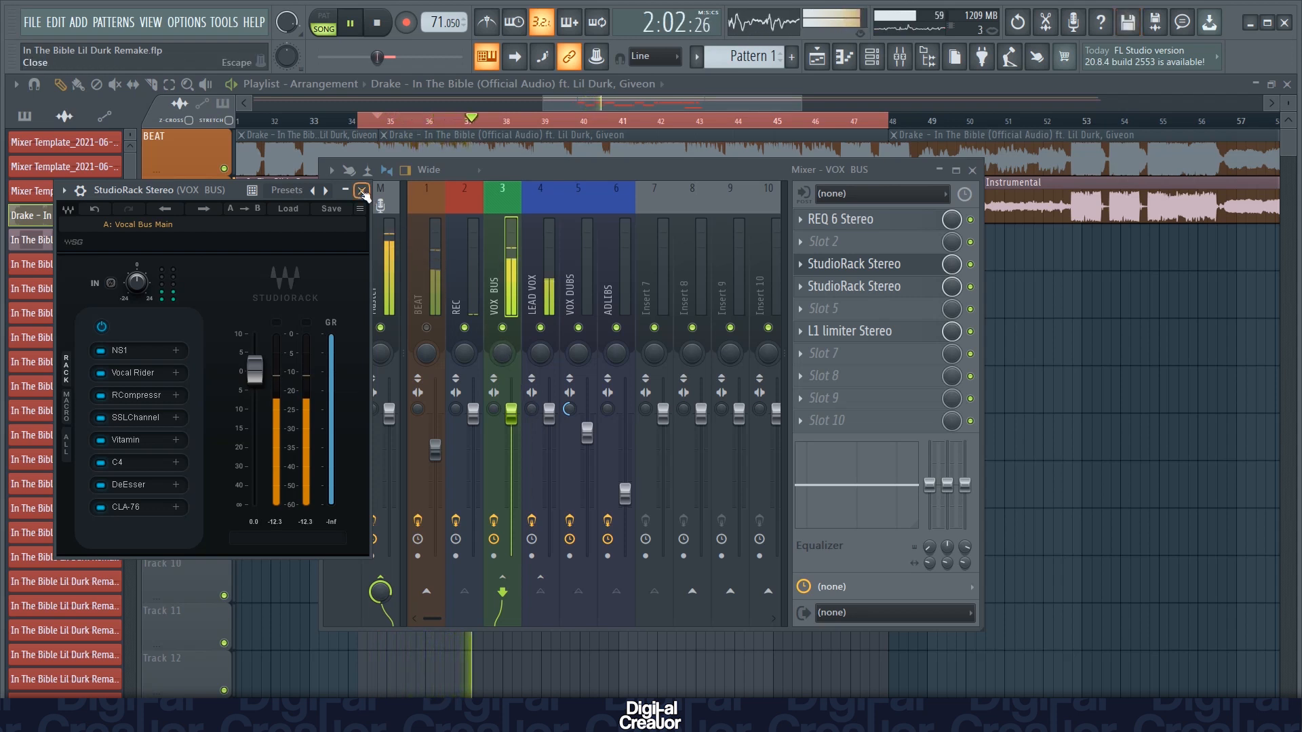
{"action": "key", "text": "space"}
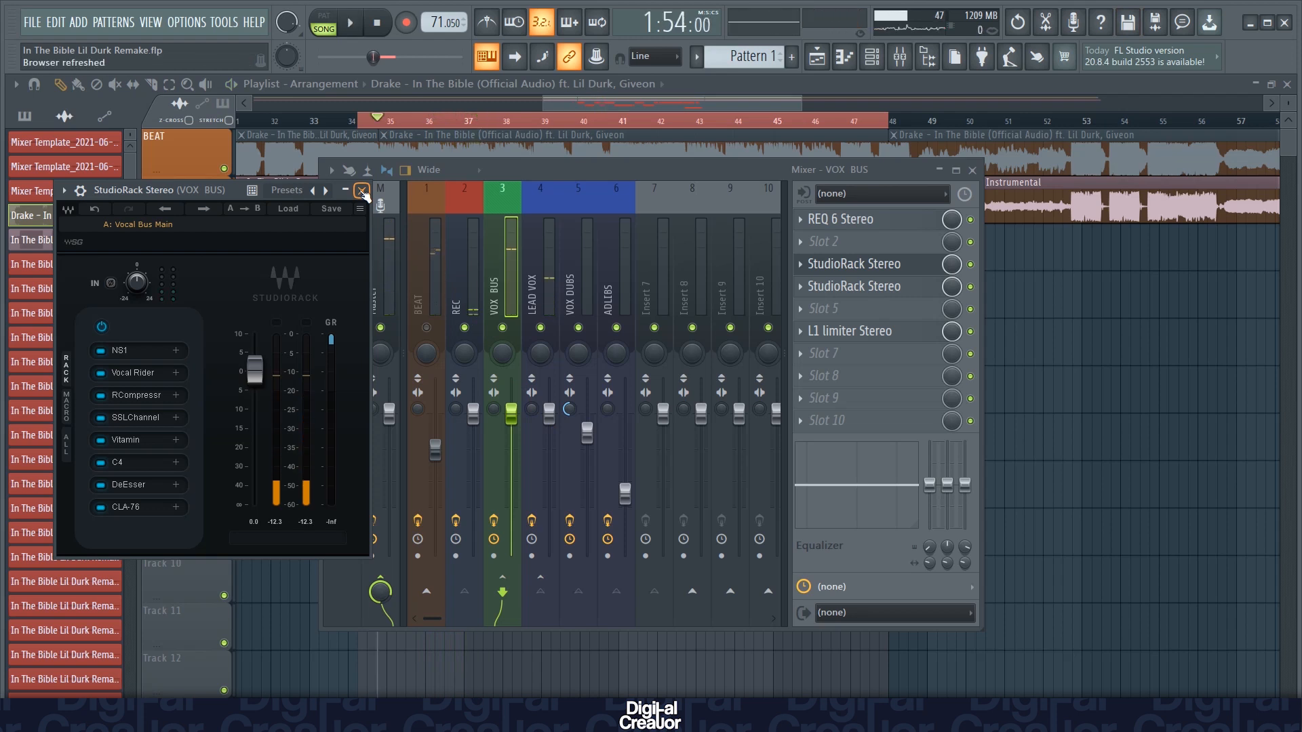
{"action": "left_click", "coordinate": [362, 192]}
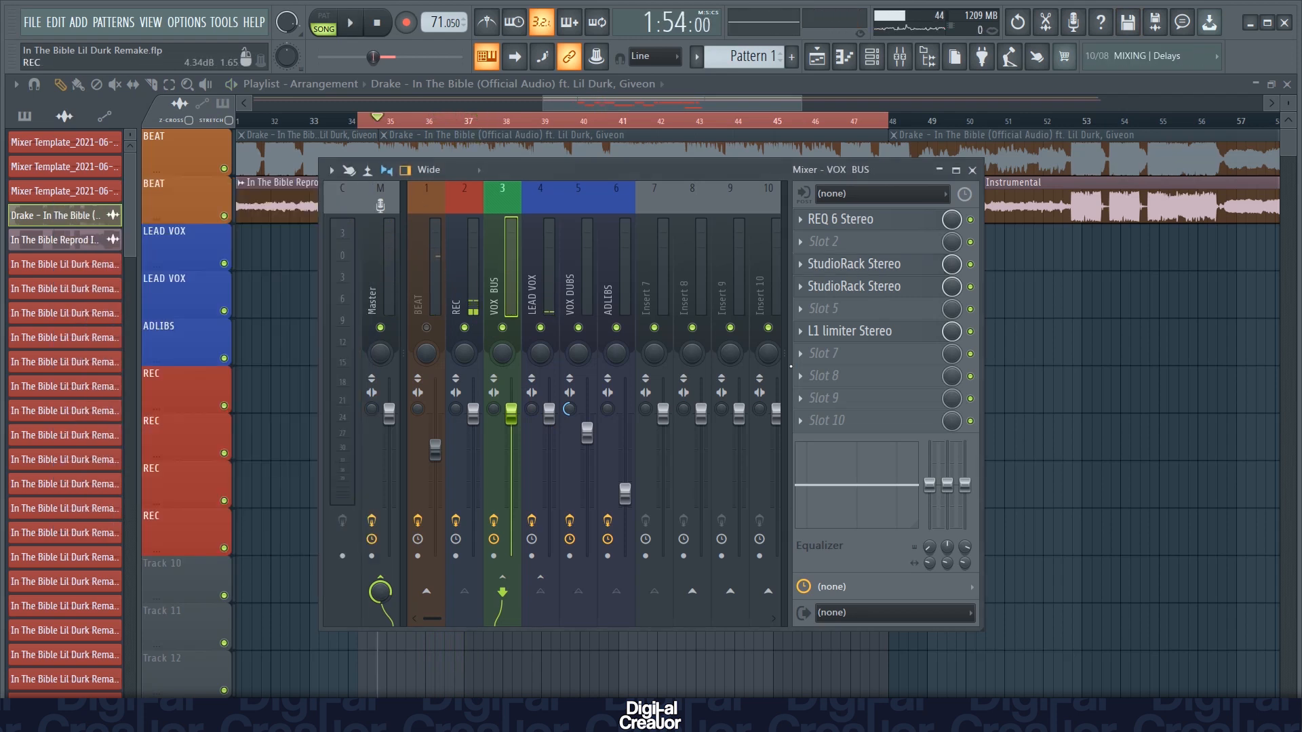
Step: Open RVerb from the Vocal Bus Effects rack on the VOX BUS and set its Wet/Dry to 100
{"action": "left_click", "coordinate": [880, 288]}
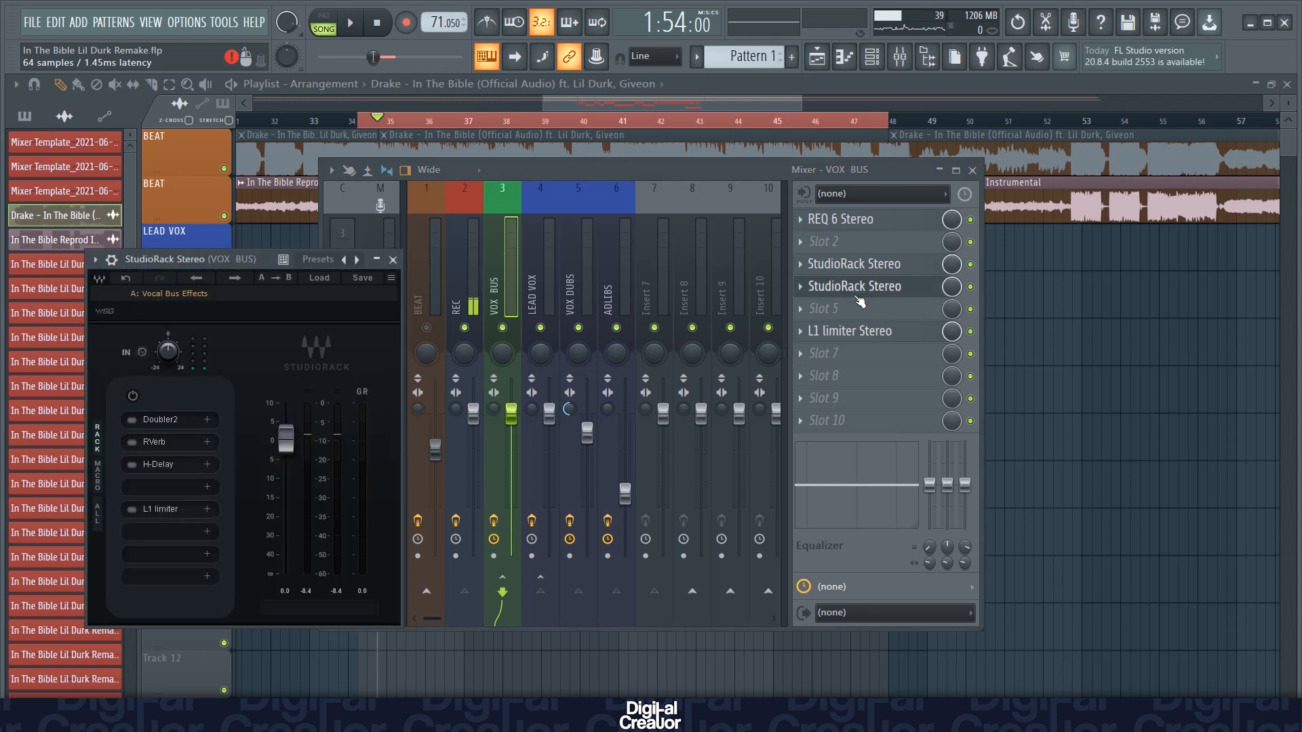
{"action": "left_click", "coordinate": [156, 443]}
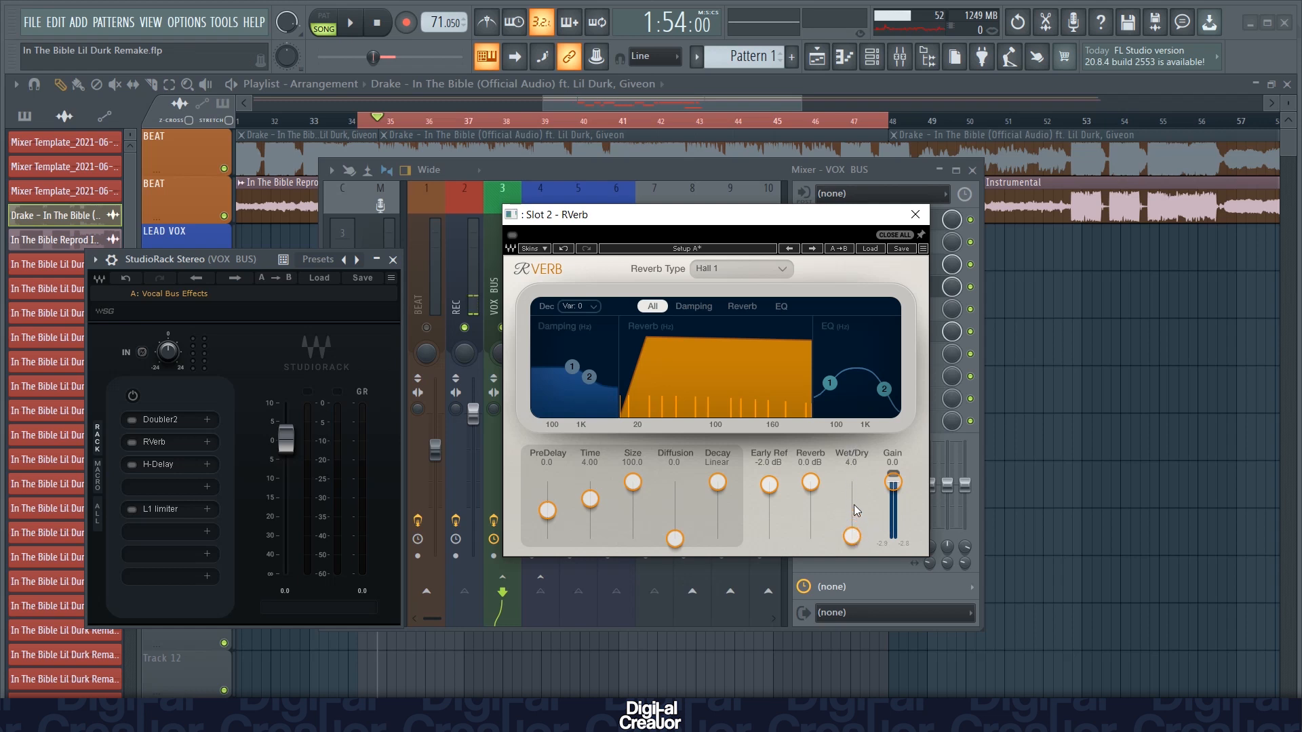
{"action": "left_click_drag", "start_coordinate": [853, 541], "coordinate": [848, 490]}
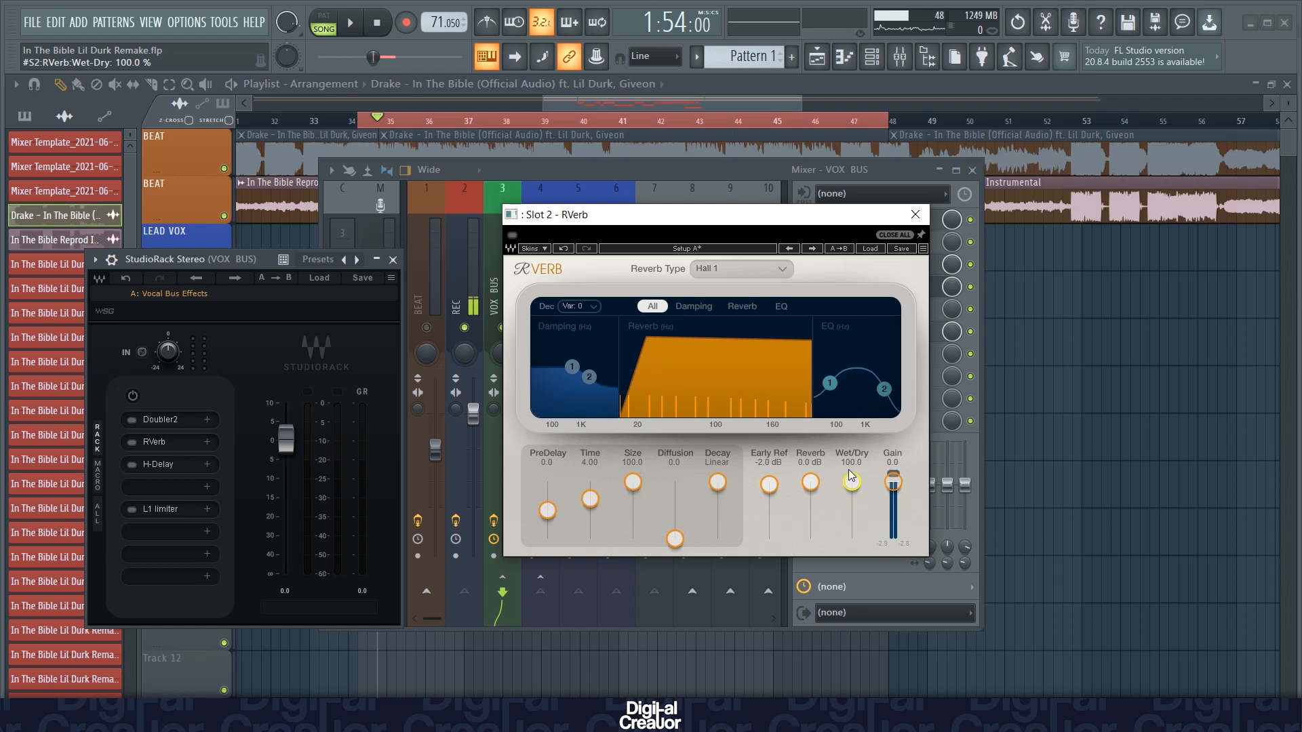
Step: Set RVerb's Wet/Dry to 4 and close the reverb
{"action": "double_click", "coordinate": [847, 480]}
{"action": "type", "text": "4"}
{"action": "key", "text": "Return"}
{"action": "left_click", "coordinate": [915, 214]}
Step: Enable RVerb in the Vocal Bus Effects rack and play back the vocals through it
{"action": "left_click", "coordinate": [132, 442]}
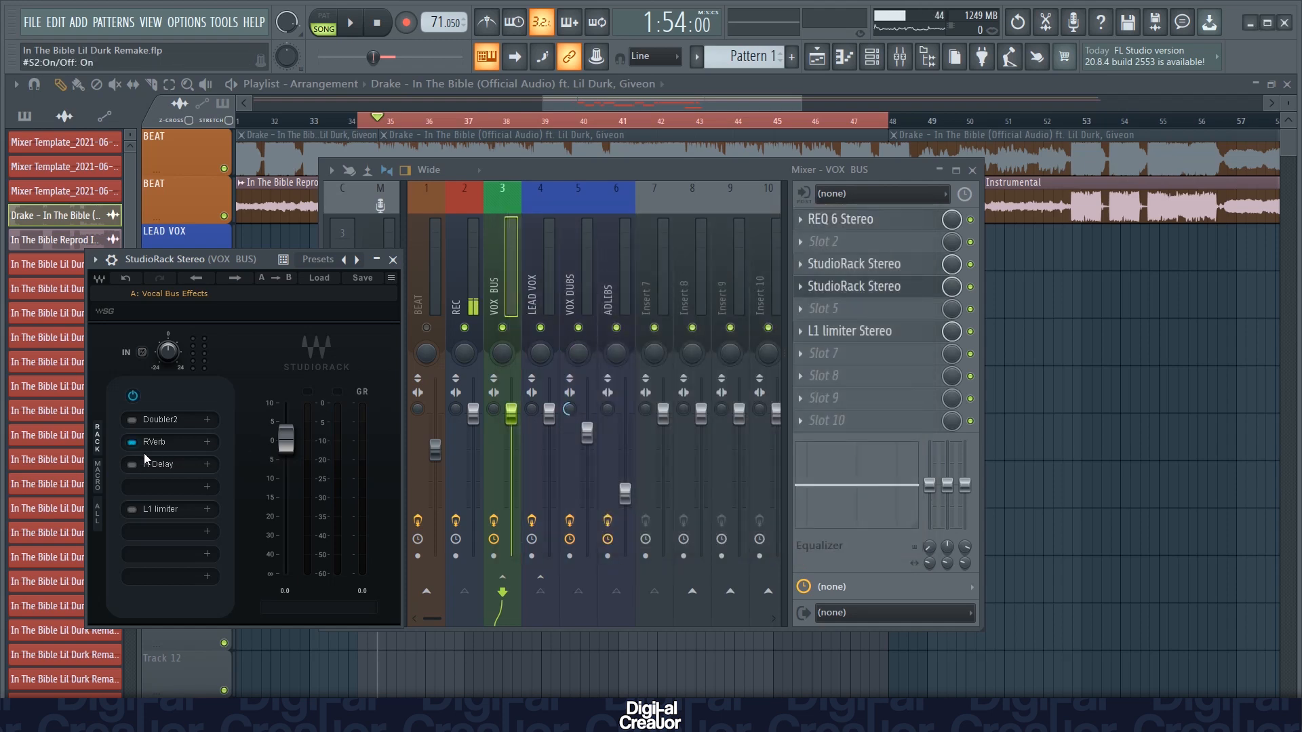
{"action": "key", "text": "space"}
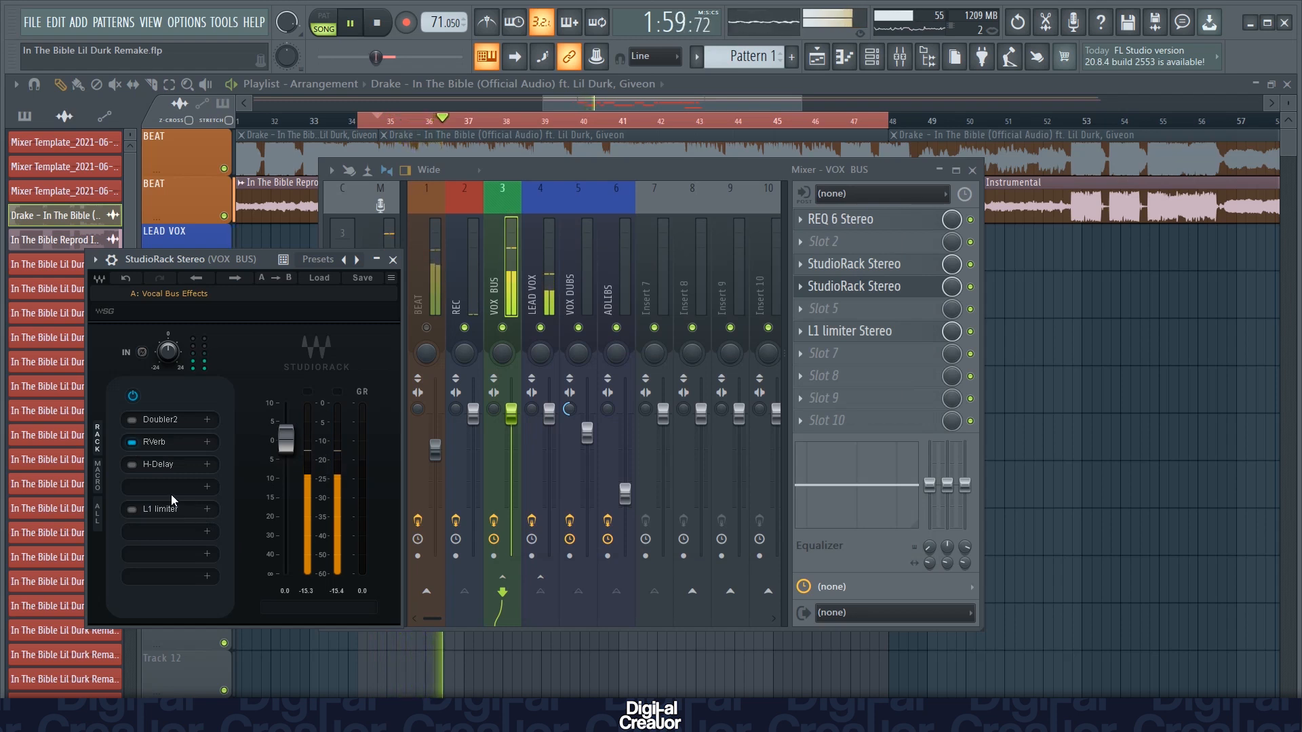
{"action": "key", "text": "space"}
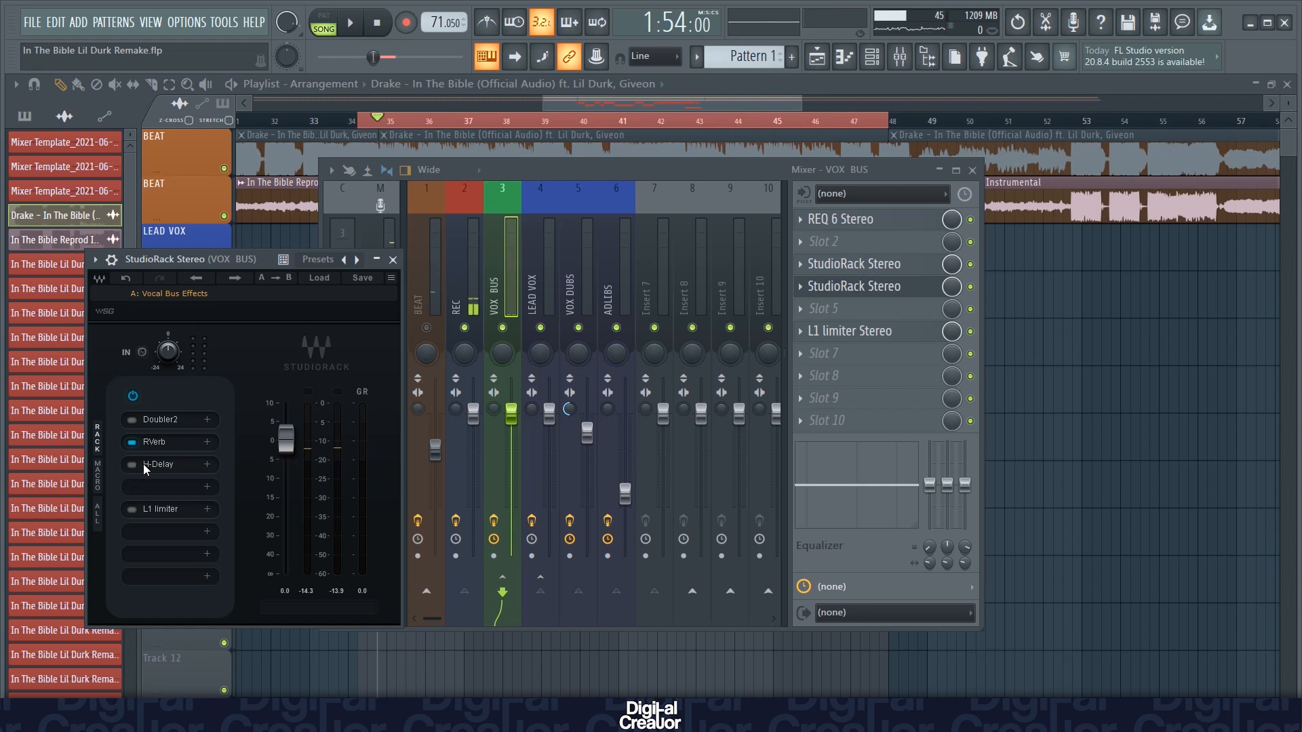
Step: Open H-Delay from the Vocal Bus Effects rack, check its delay and Dry/Wet settings, and close it
{"action": "left_click", "coordinate": [153, 464]}
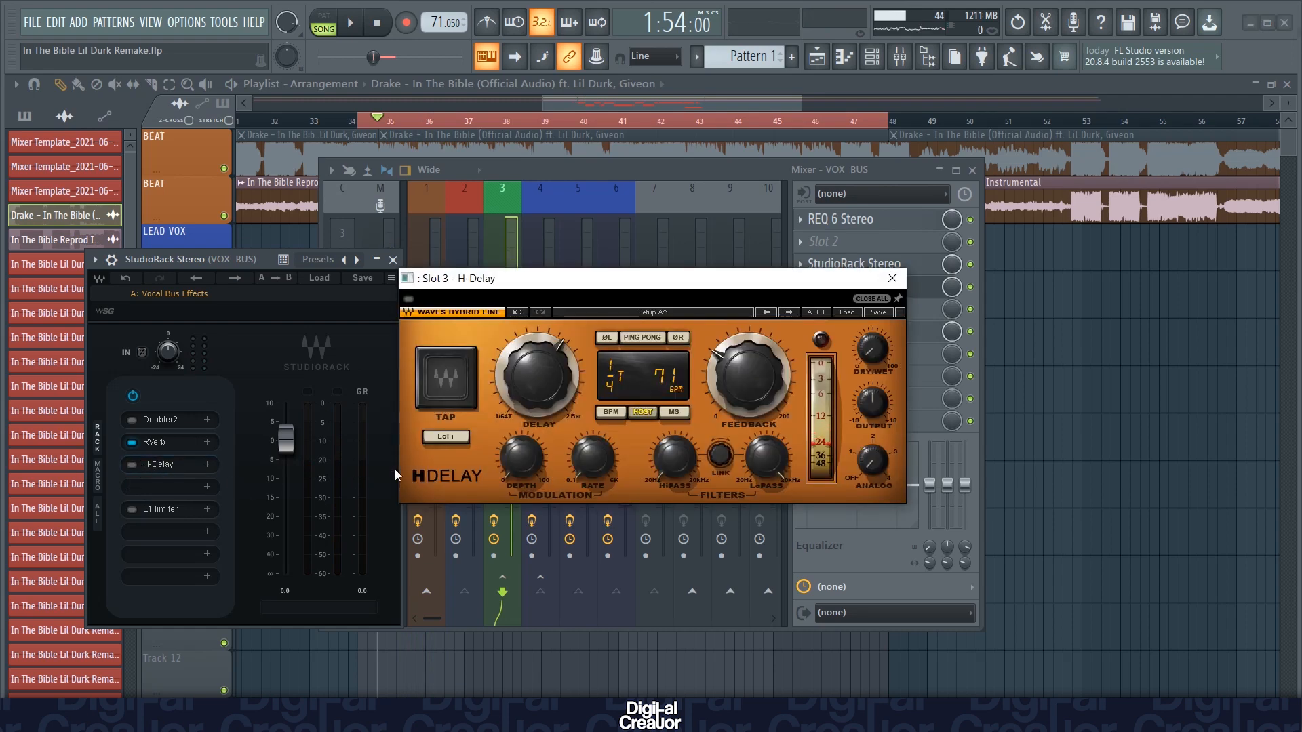
{"action": "double_click", "coordinate": [868, 359]}
{"action": "left_click", "coordinate": [843, 362]}
{"action": "mouse_move", "coordinate": [791, 457]}
{"action": "left_click", "coordinate": [893, 278]}
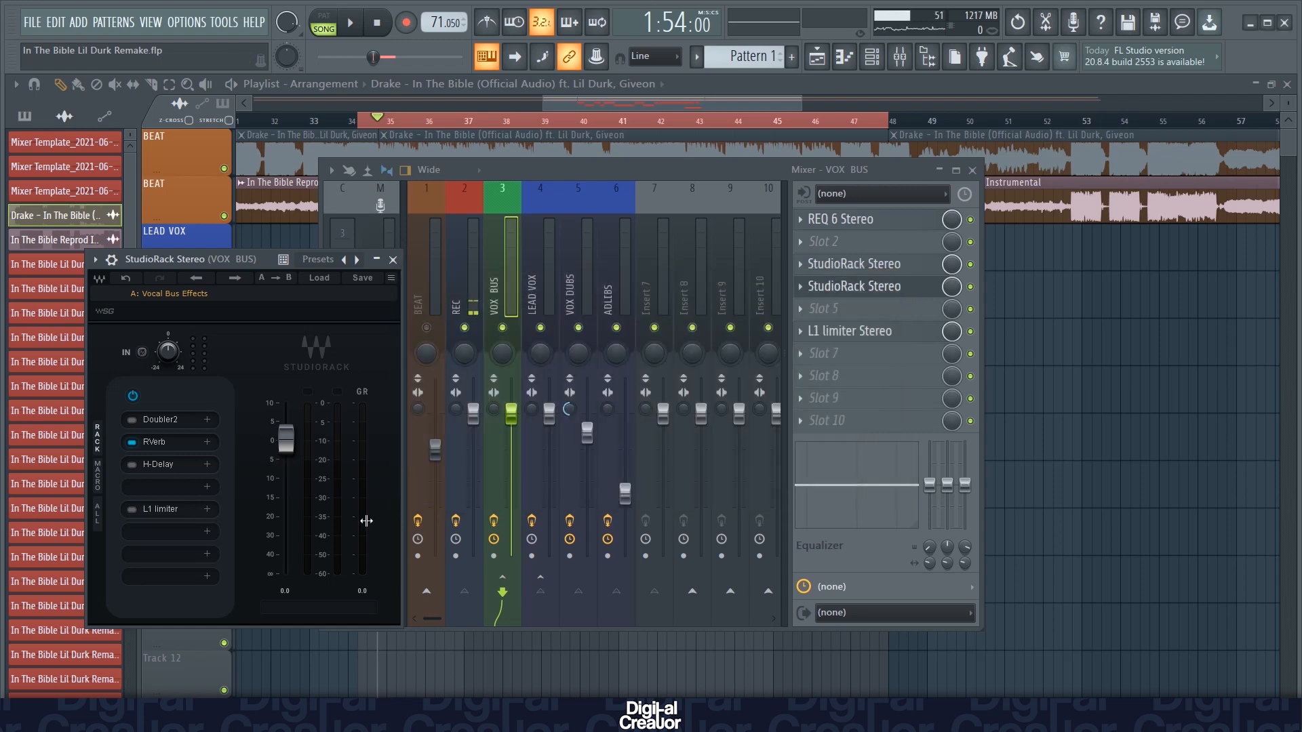
Step: Enable H-Delay in the Vocal Bus Effects rack and play back the vocals through it
{"action": "left_click", "coordinate": [131, 464]}
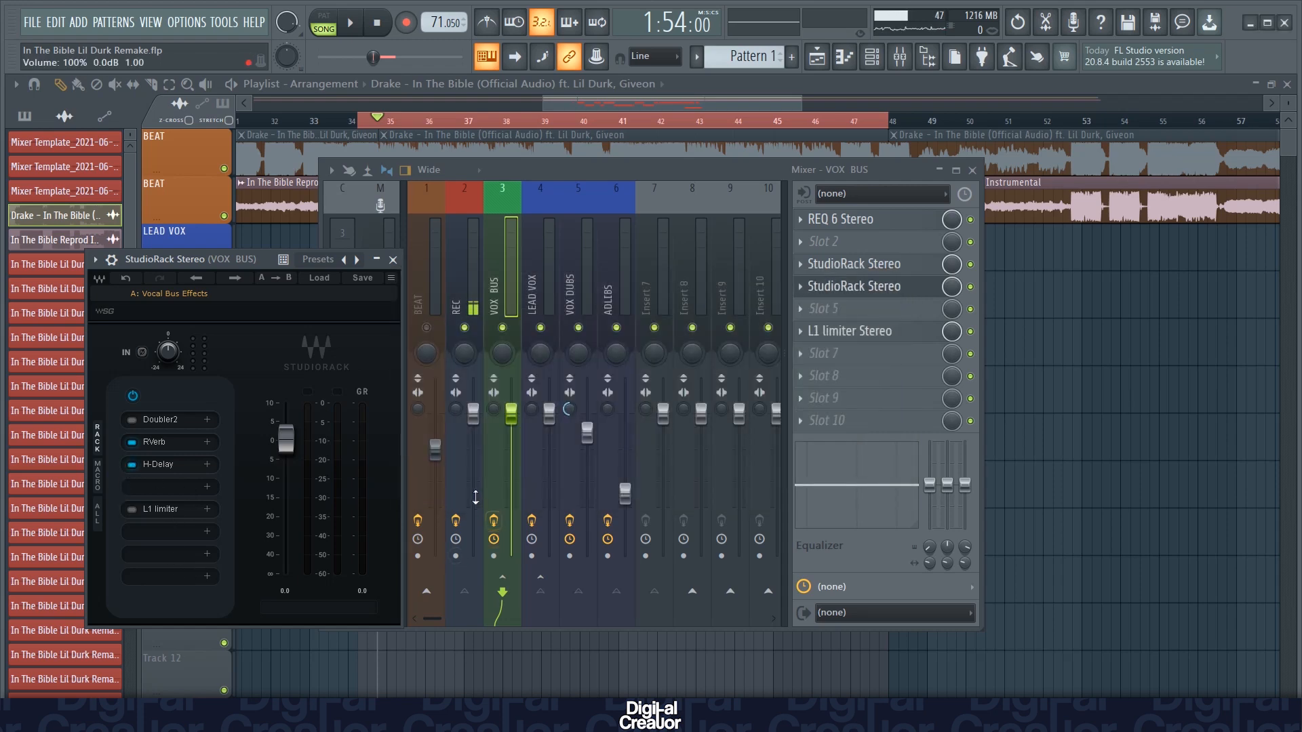
{"action": "key", "text": "space"}
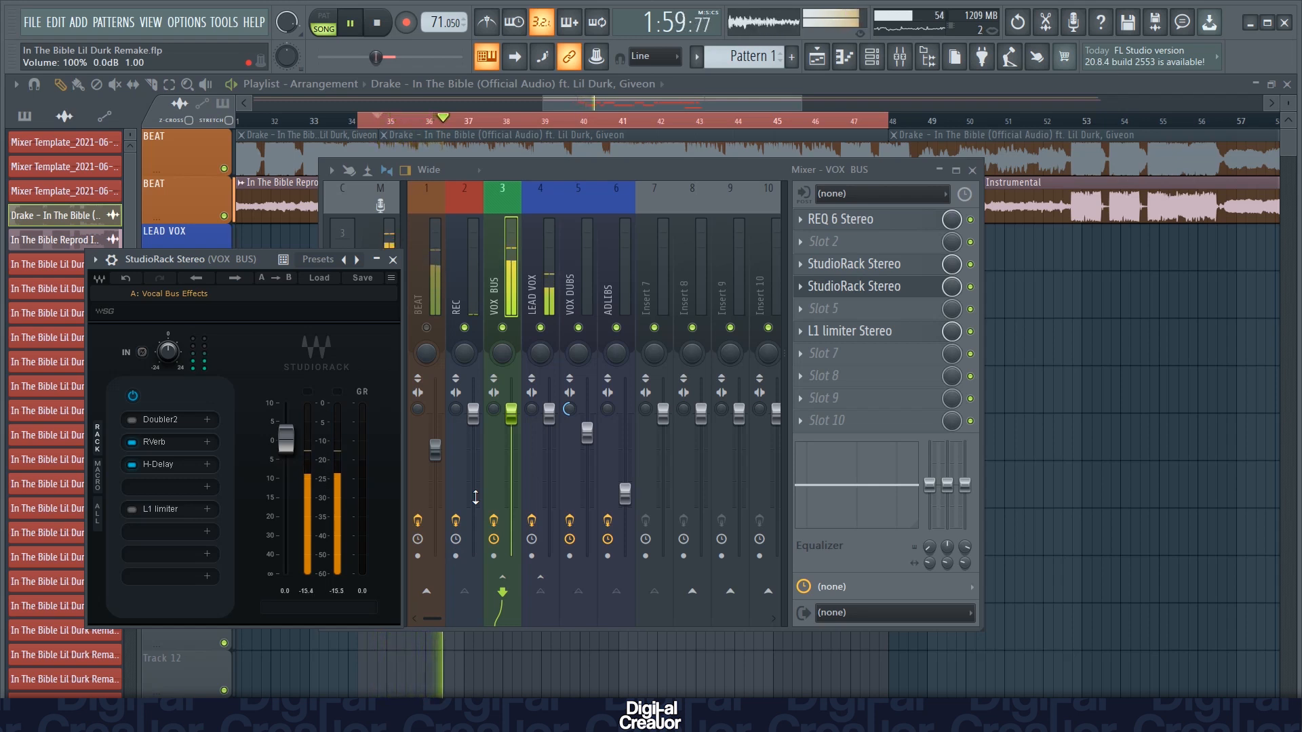
{"action": "key", "text": "space"}
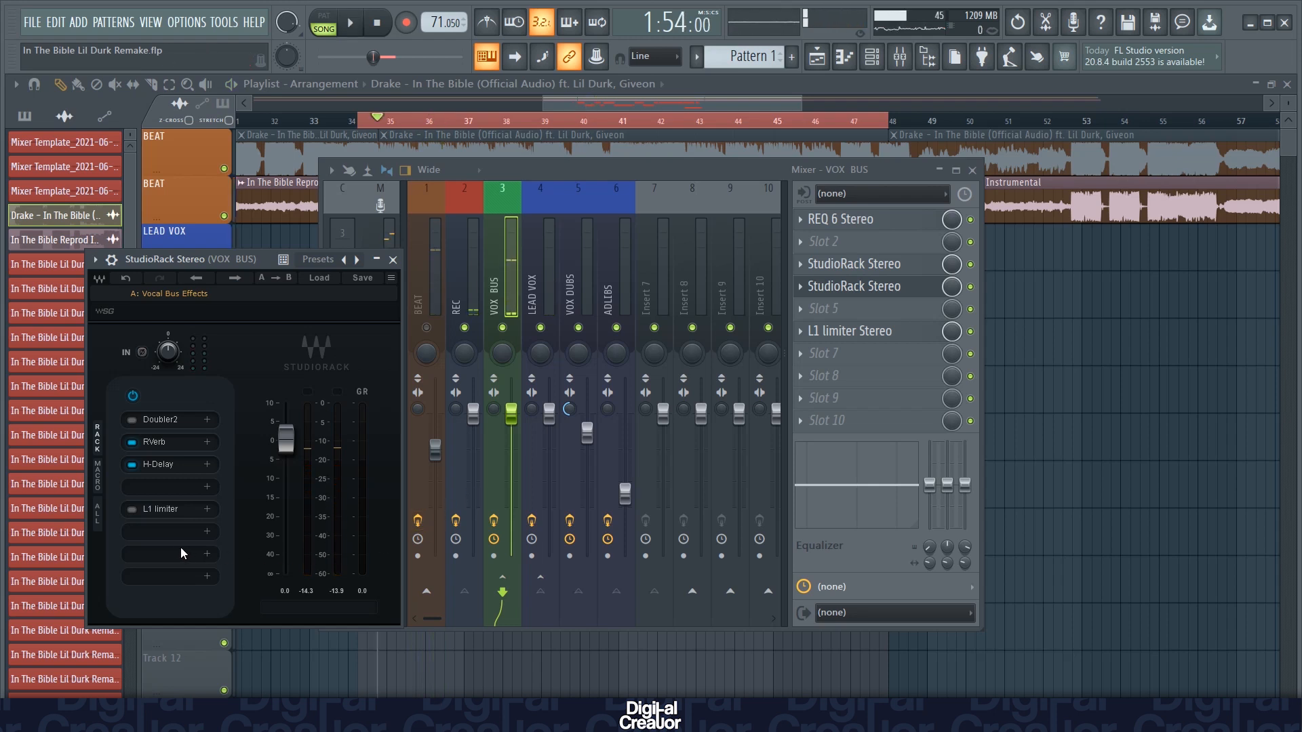
Step: Enable the L1 limiter in the Vocal Bus Effects rack, check its settings, and close the rack
{"action": "left_click", "coordinate": [132, 511]}
{"action": "left_click", "coordinate": [160, 509]}
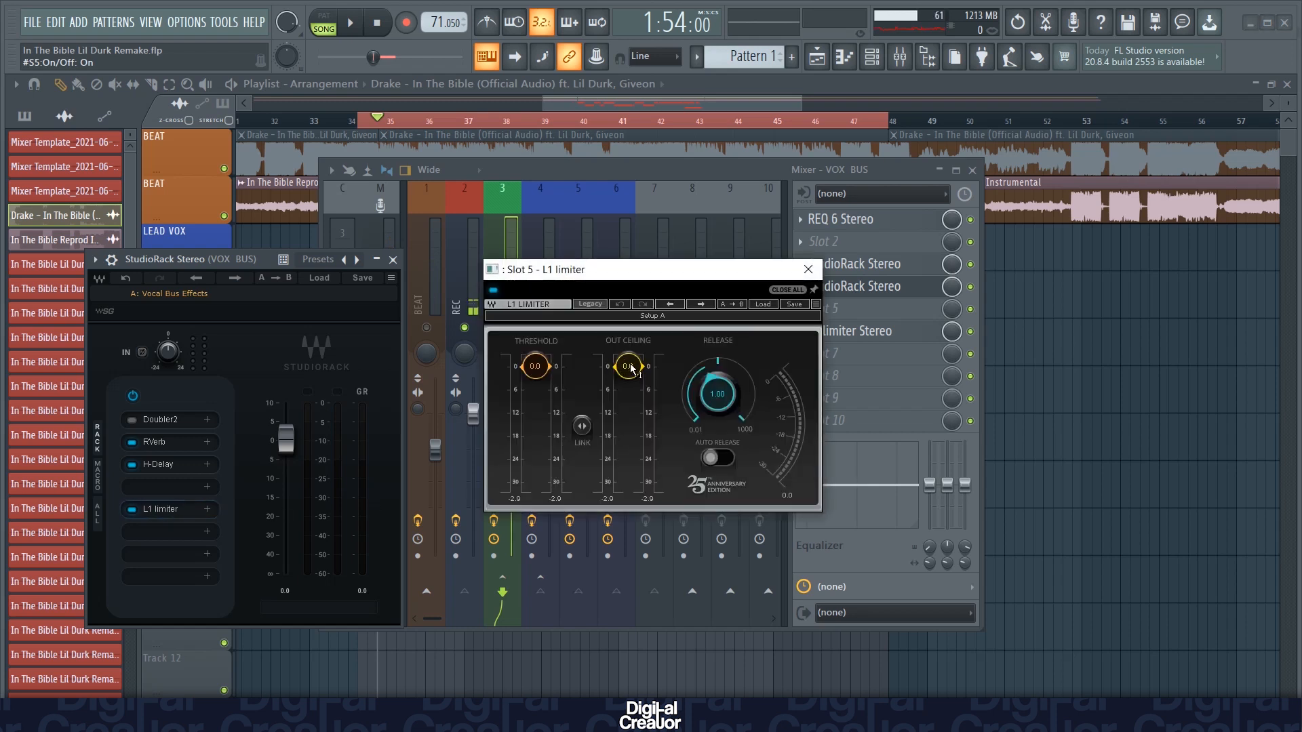
{"action": "left_click", "coordinate": [393, 259]}
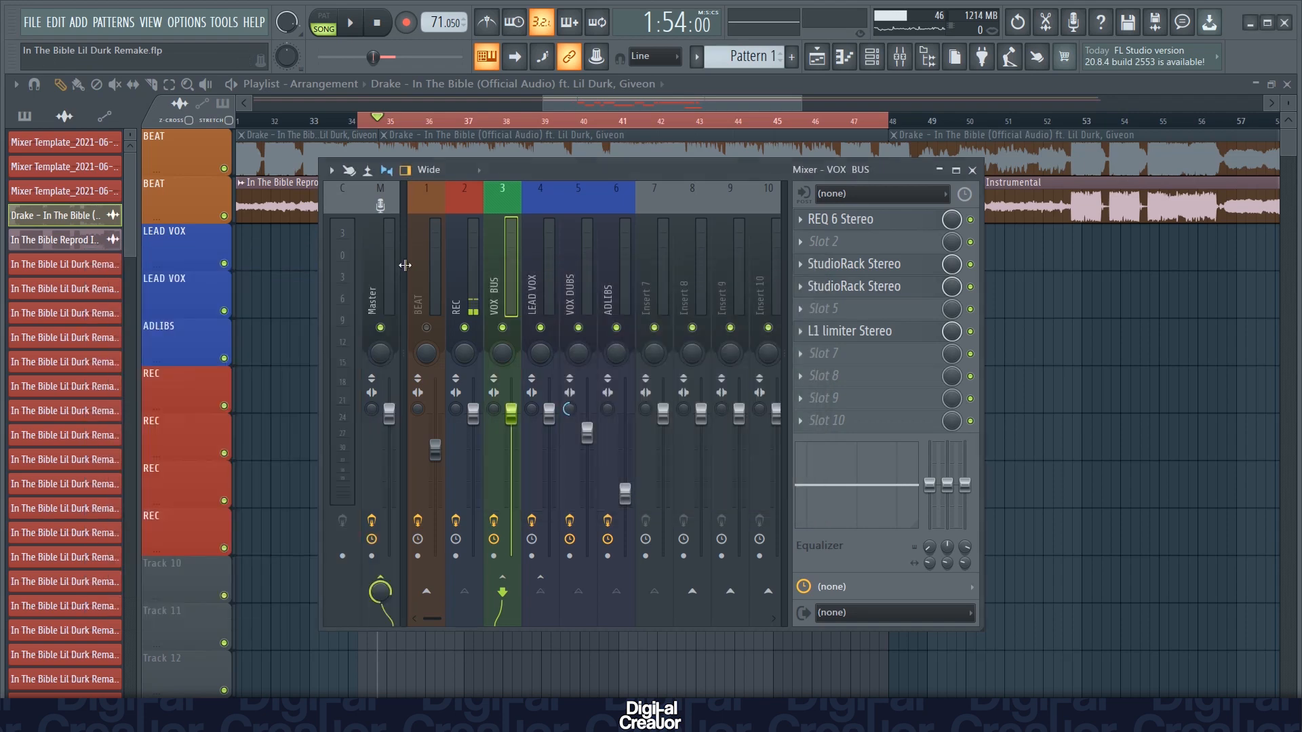
Step: Unmute the BEAT mixer track and play back the vocals together with the beat
{"action": "left_click", "coordinate": [434, 291]}
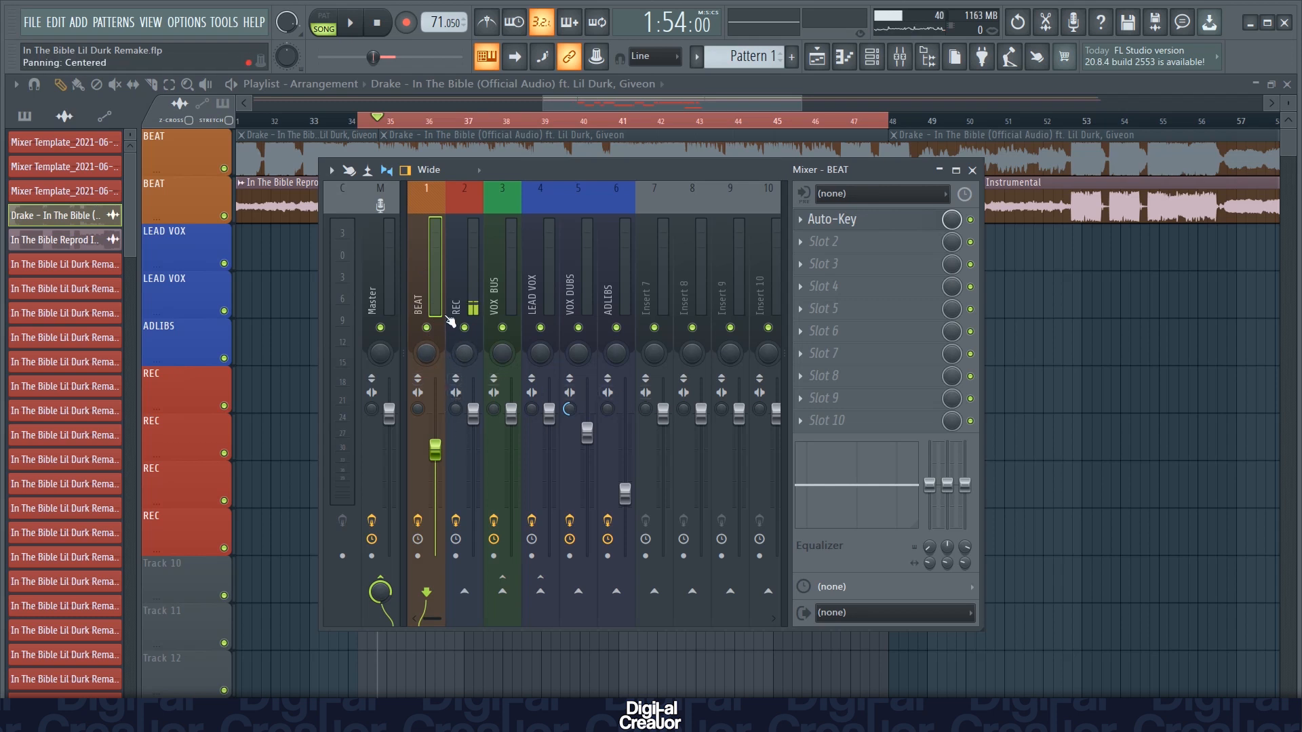
{"action": "key", "text": "space"}
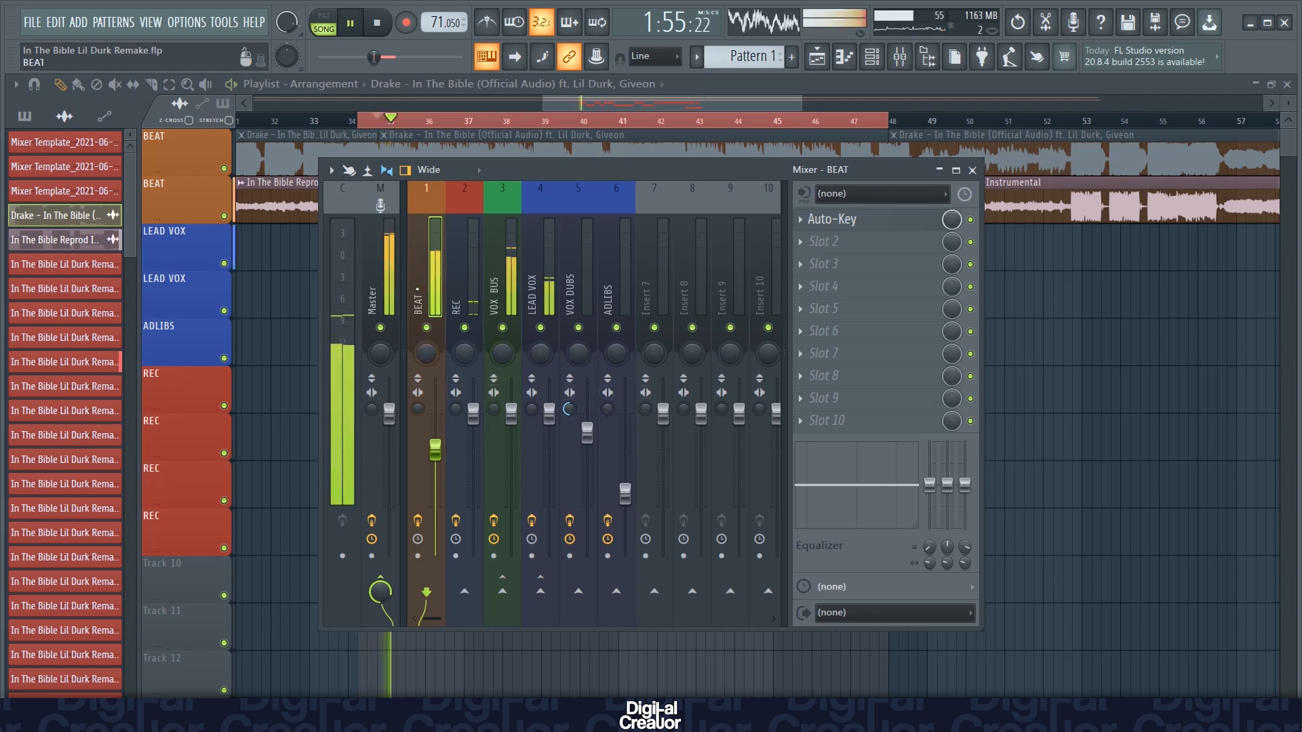
{"action": "key", "text": "space"}
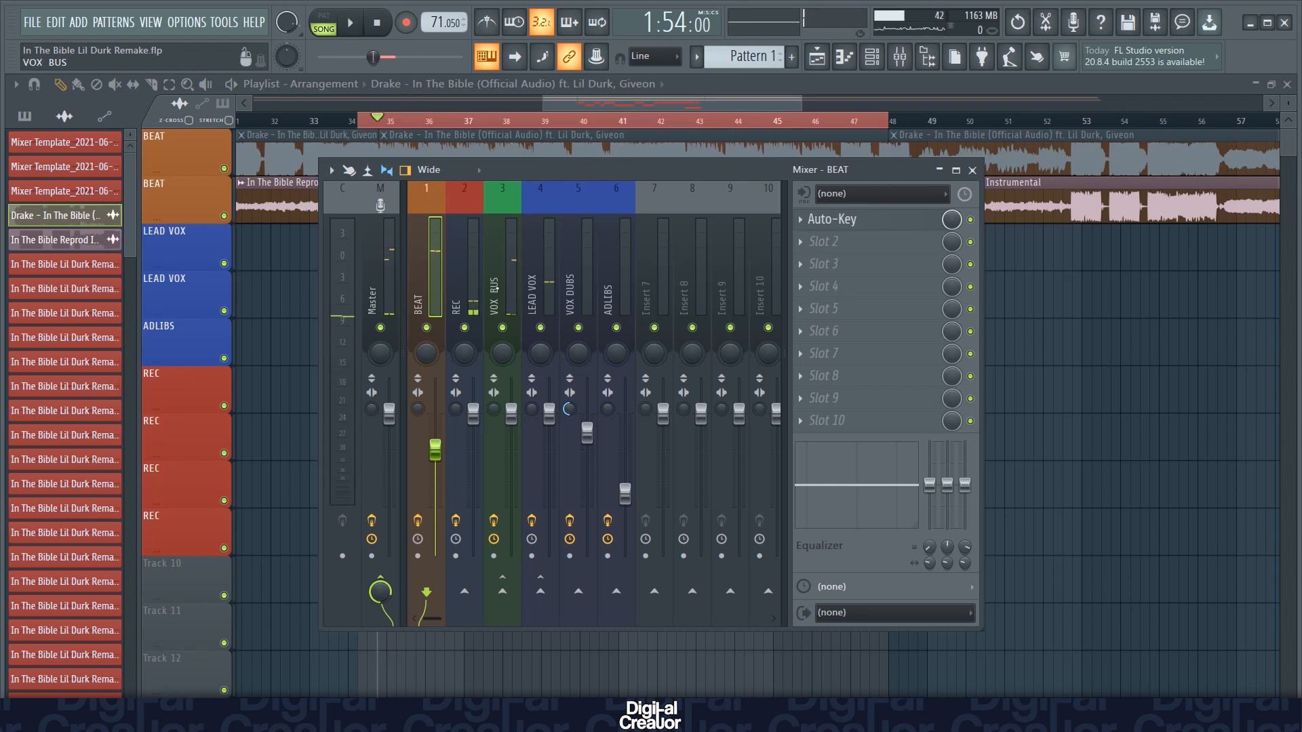
Step: Check the L1 limiter Stereo settings on the VOX BUS, close it, and disable its slot
{"action": "left_click", "coordinate": [494, 288]}
{"action": "left_click", "coordinate": [856, 332]}
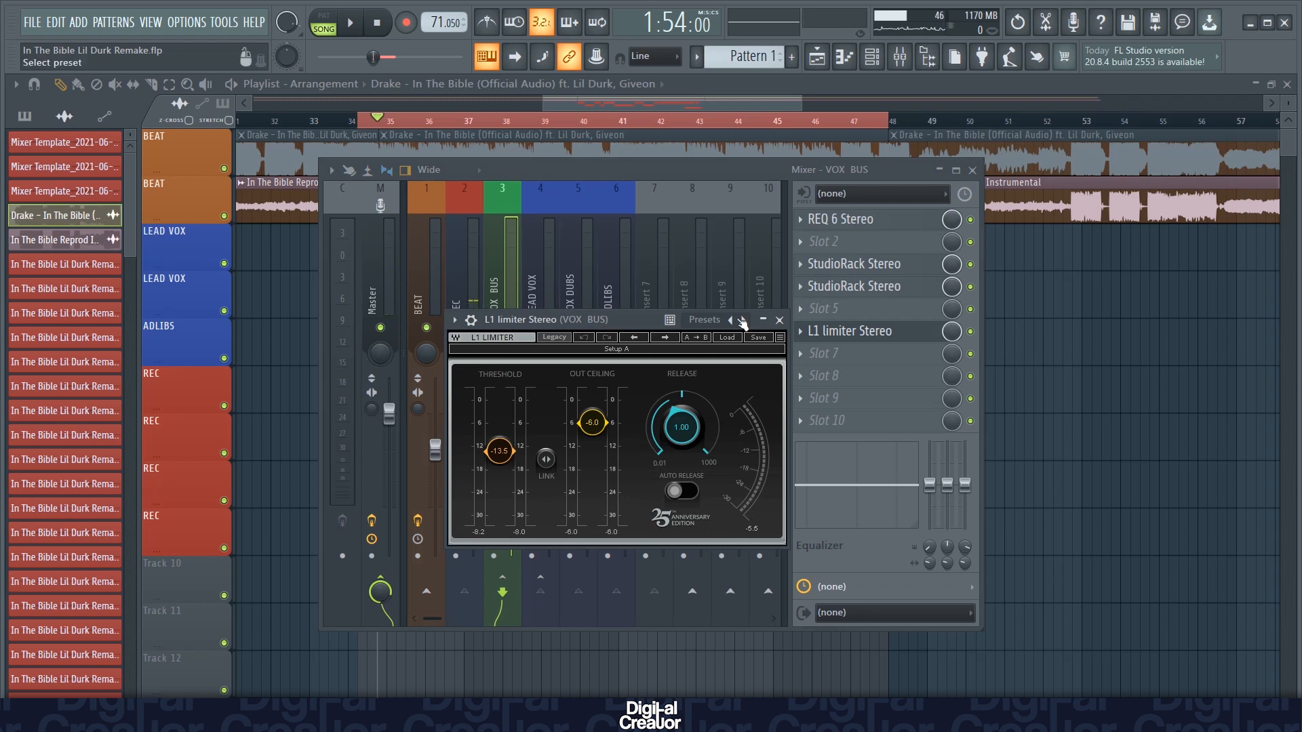
{"action": "left_click", "coordinate": [779, 319]}
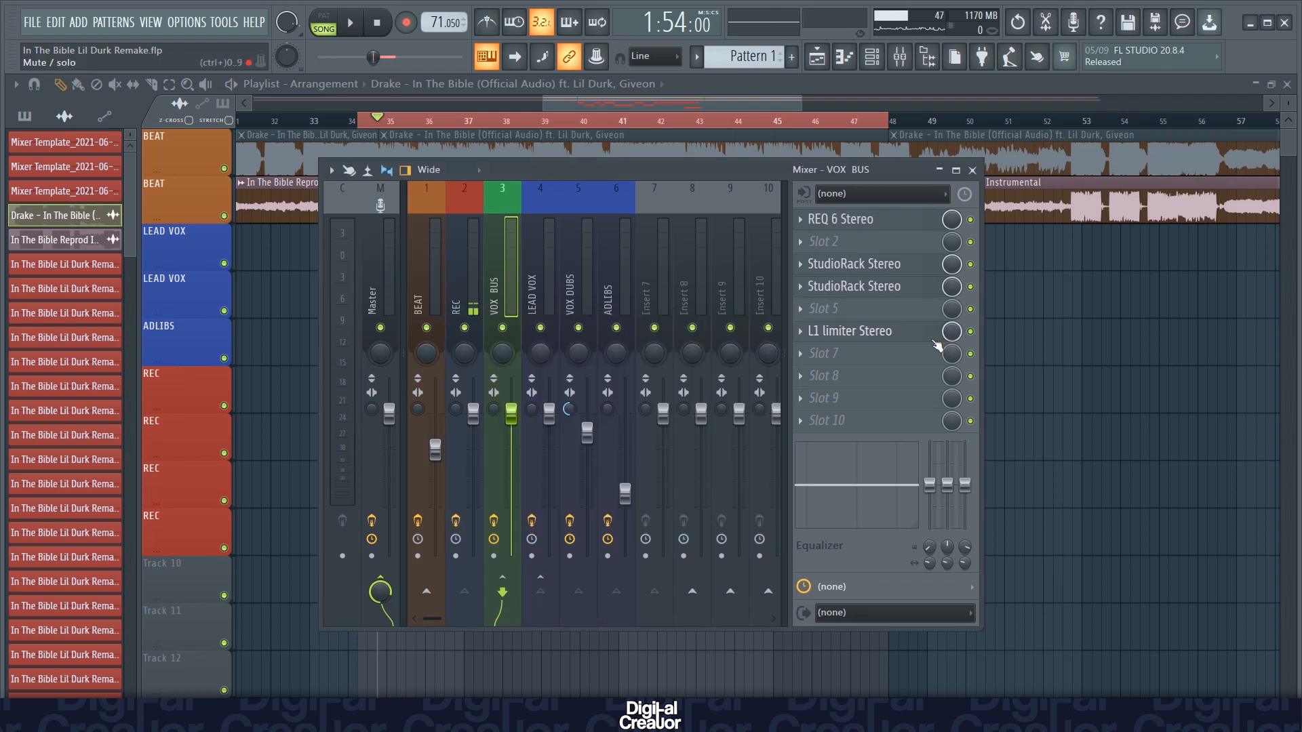
{"action": "left_click", "coordinate": [970, 332]}
Step: Reopen the Vocal Bus Effects rack, move its window and the L1 limiter clear of the mixer tracks, and mute BEAT
{"action": "left_click", "coordinate": [864, 287]}
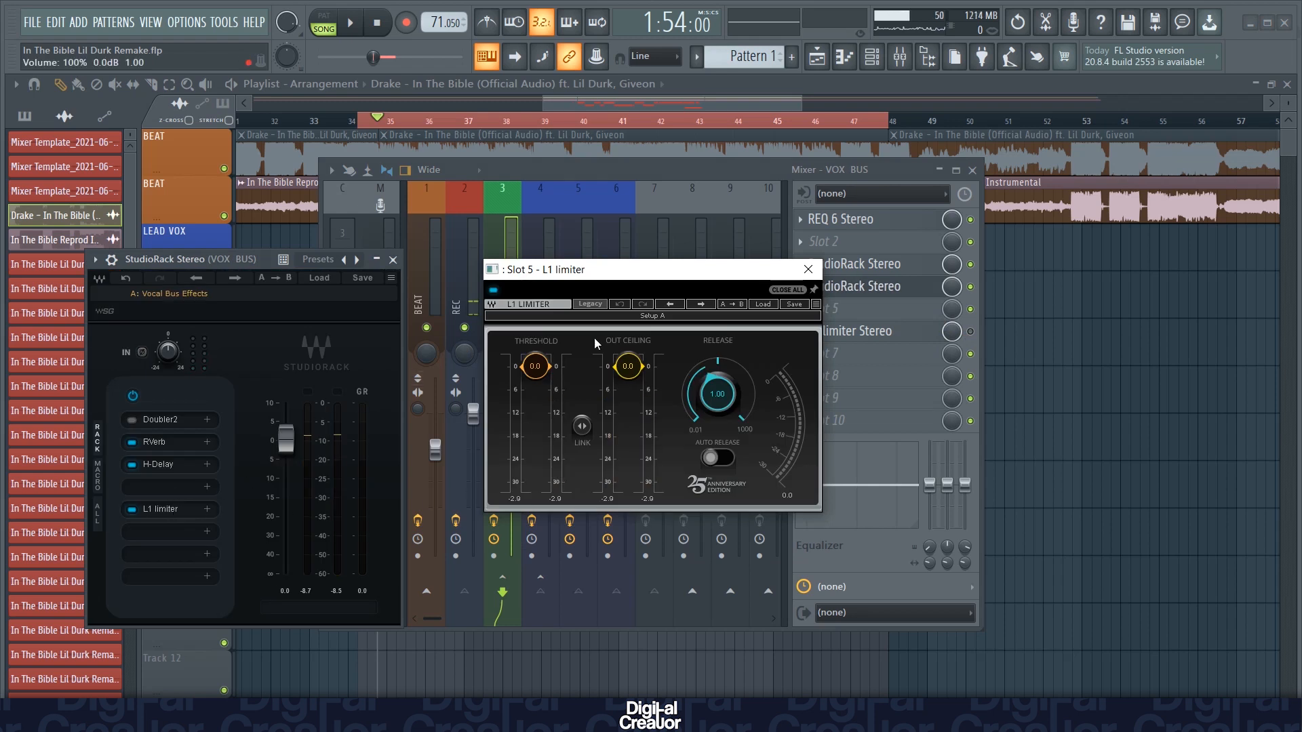
{"action": "left_click_drag", "start_coordinate": [649, 276], "coordinate": [822, 270]}
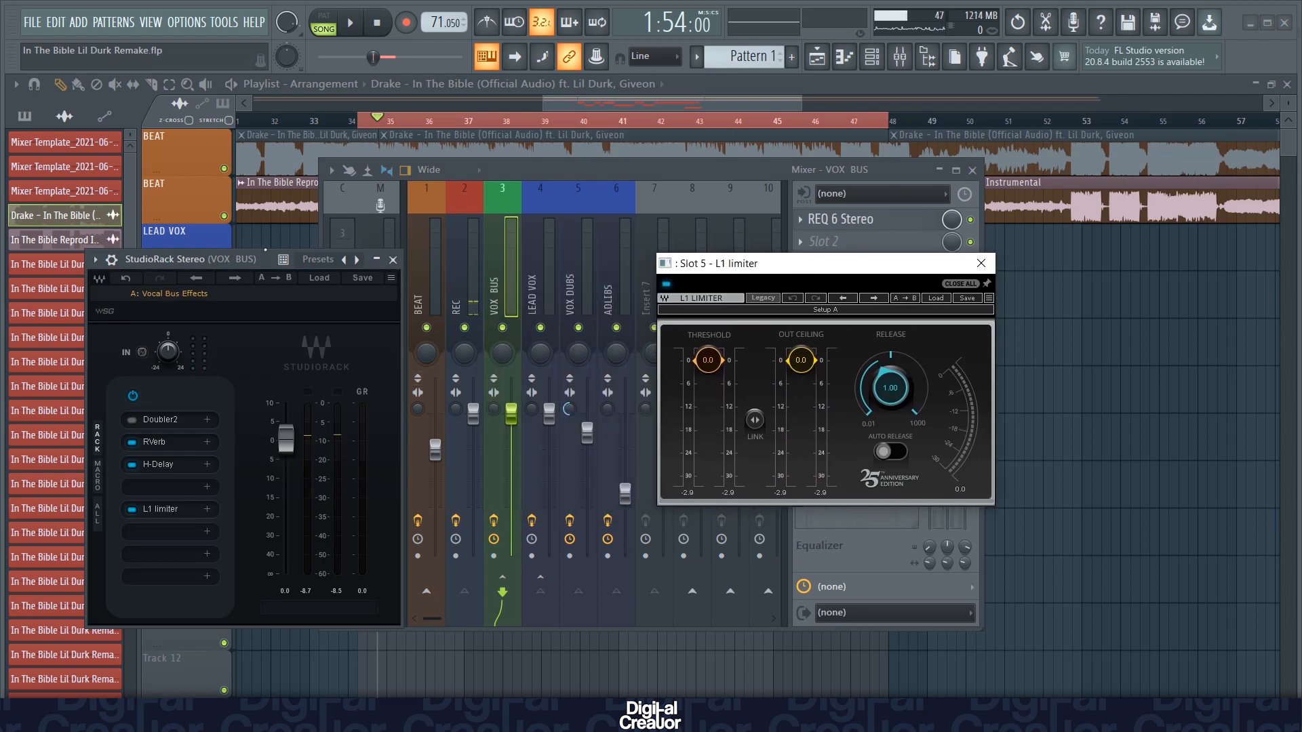
{"action": "left_click_drag", "start_coordinate": [204, 259], "coordinate": [89, 286]}
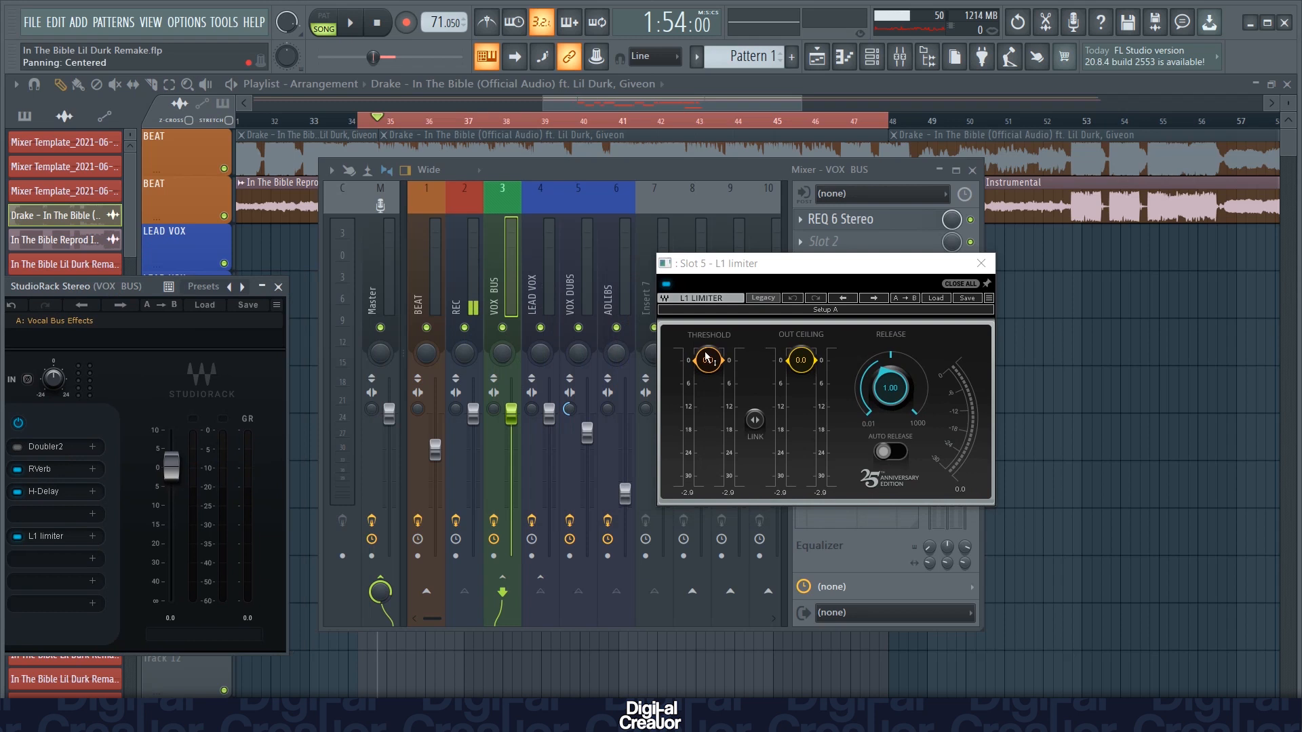
{"action": "left_click", "coordinate": [427, 329]}
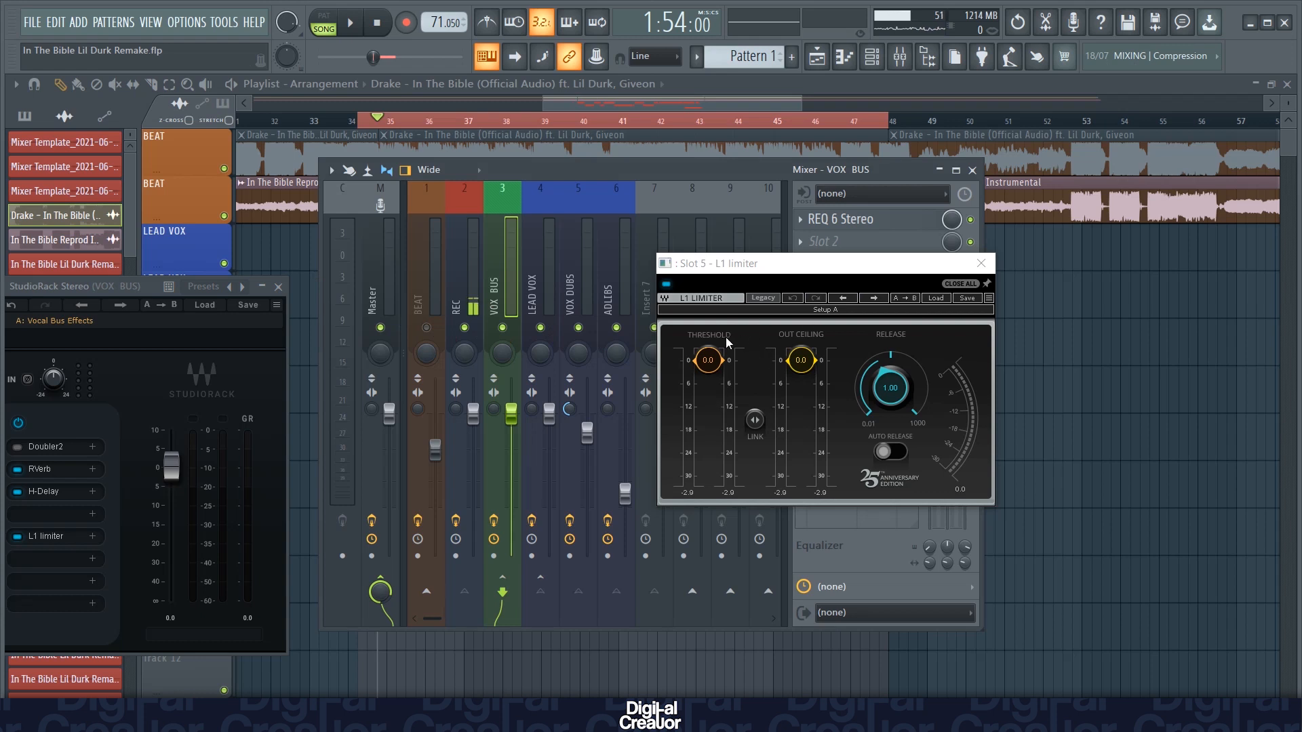
Step: Set the L1 limiter's Out Ceiling to -6 dB
{"action": "left_click", "coordinate": [800, 361]}
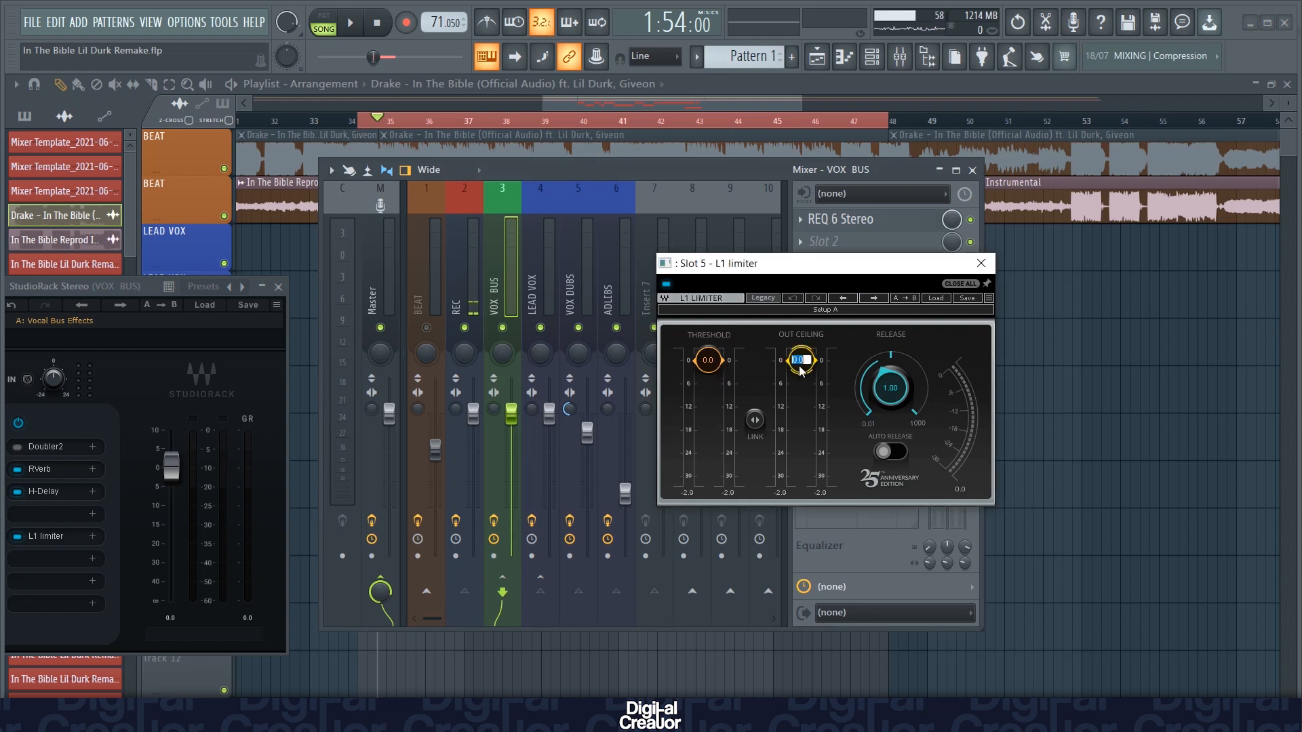
{"action": "type", "text": "-6"}
{"action": "key", "text": "Return"}
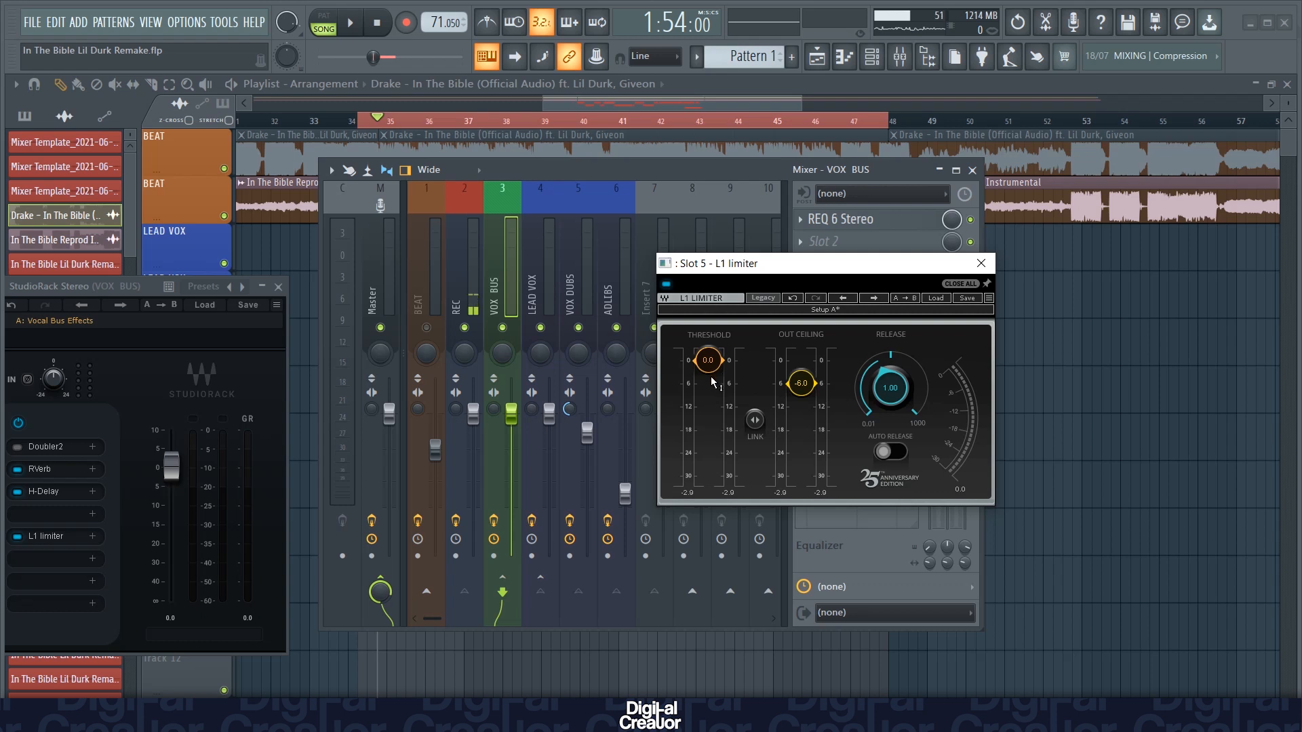
Step: Lower the L1 limiter's Threshold to -13.5 dB while playing back the vocals, and close the limiter and its rack
{"action": "key", "text": "space"}
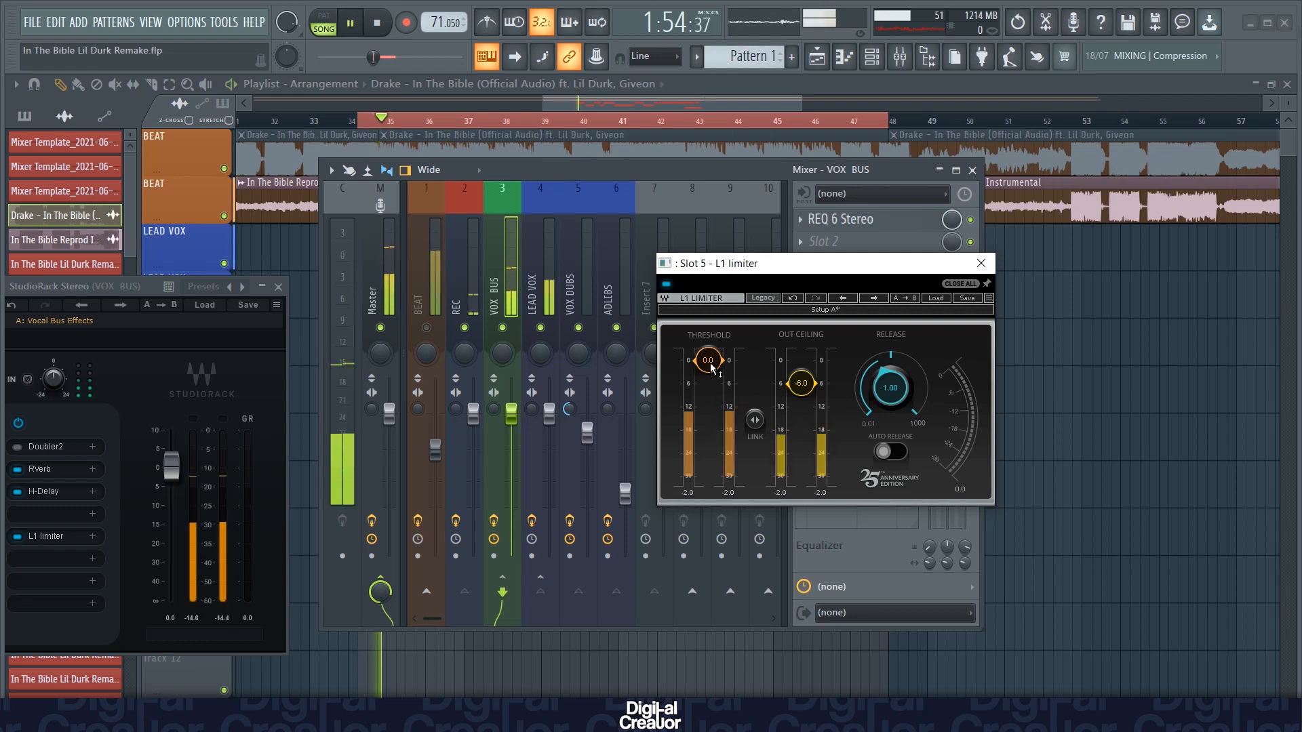
{"action": "left_click_drag", "start_coordinate": [710, 366], "coordinate": [710, 401]}
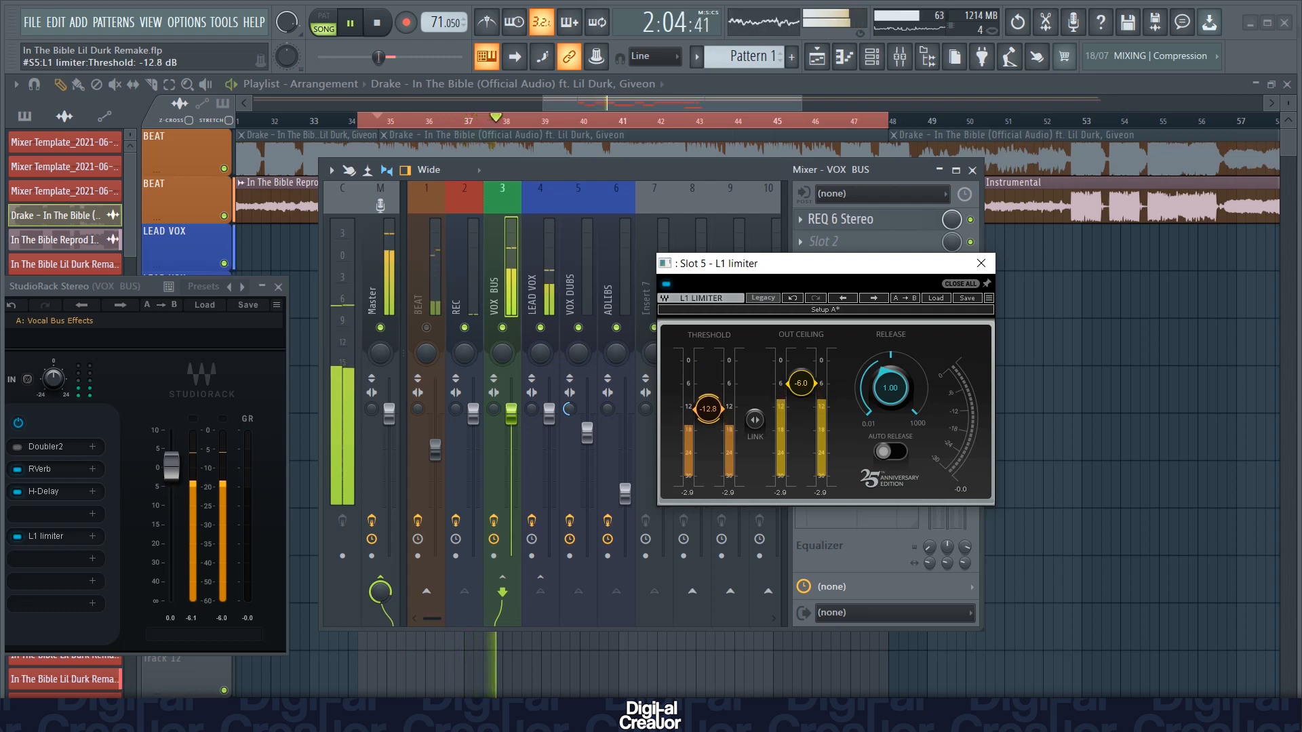
{"action": "left_click_drag", "start_coordinate": [710, 416], "coordinate": [710, 421]}
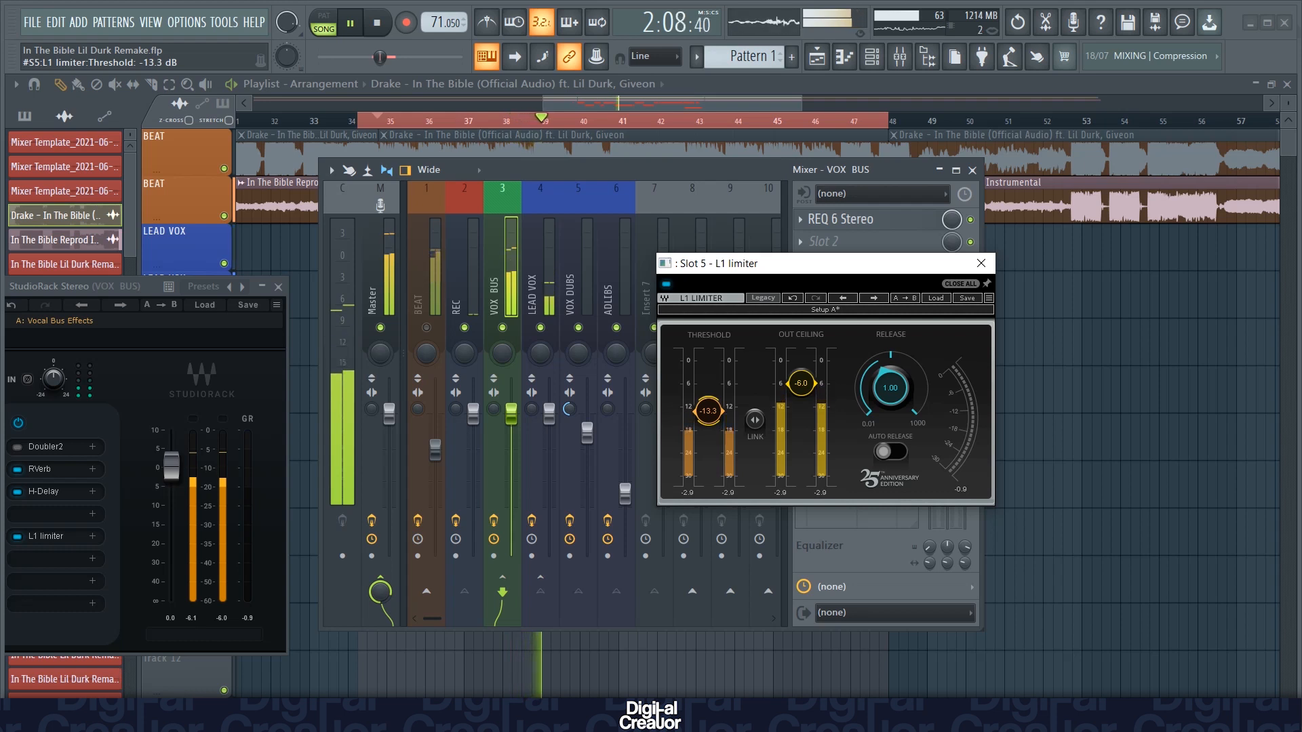
{"action": "left_click", "coordinate": [703, 406]}
{"action": "key", "text": "BackSpace"}
{"action": "type", "text": "-13.5"}
{"action": "key", "text": "Return"}
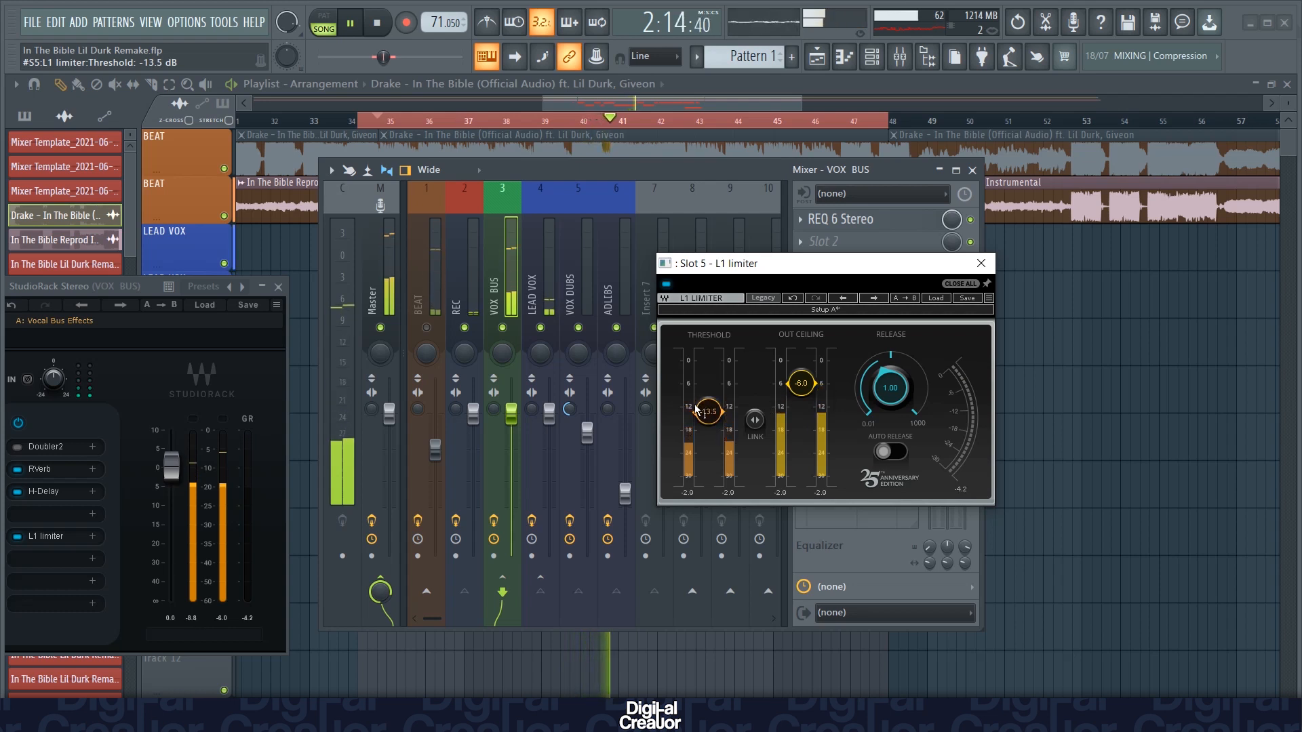
{"action": "key", "text": "space"}
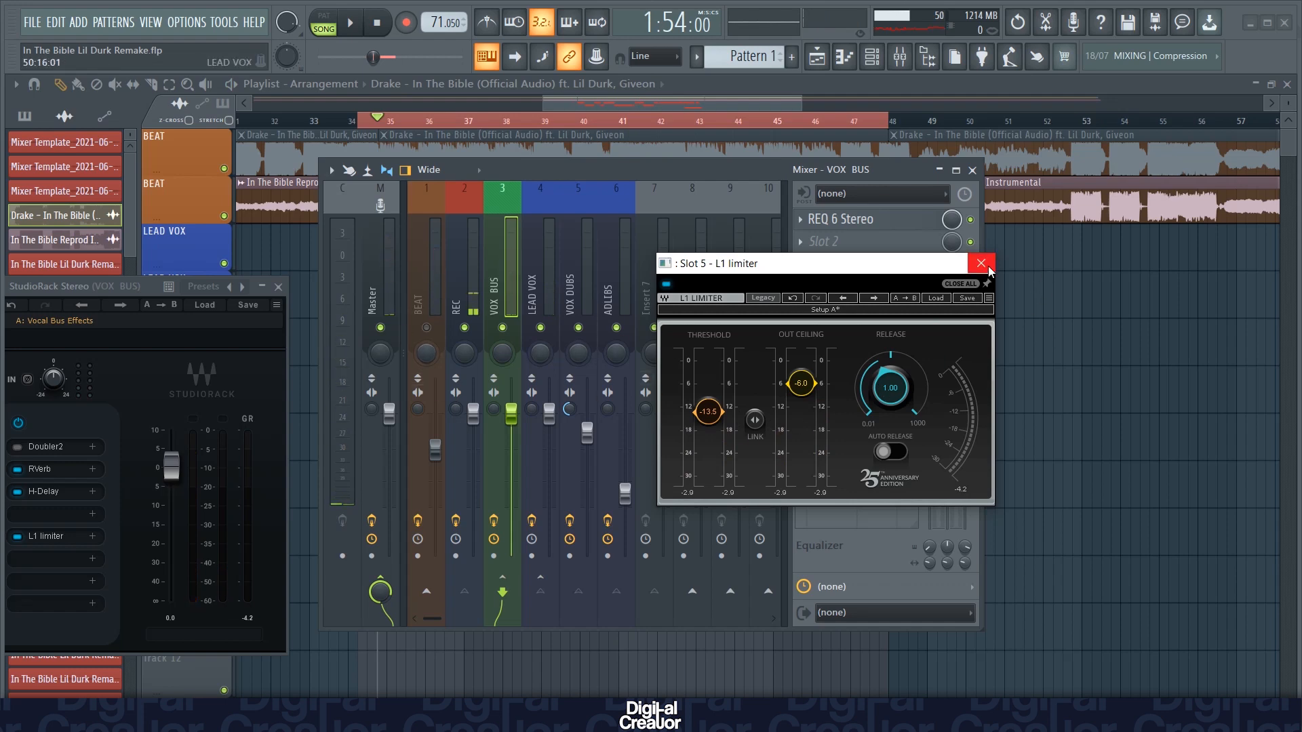
{"action": "left_click", "coordinate": [981, 263]}
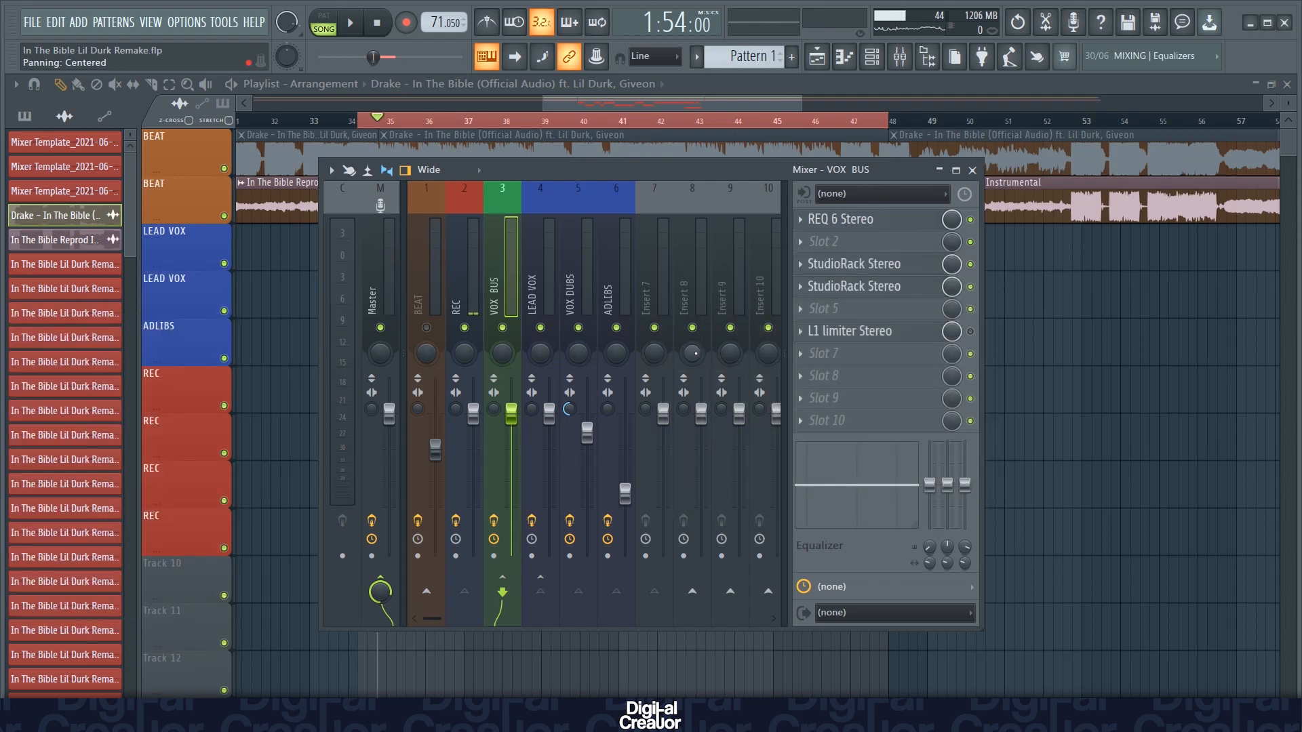
Step: Open the StudioRack on the ADLIBS track and check the settings of its Scheps Omni Channel
{"action": "left_click", "coordinate": [607, 293]}
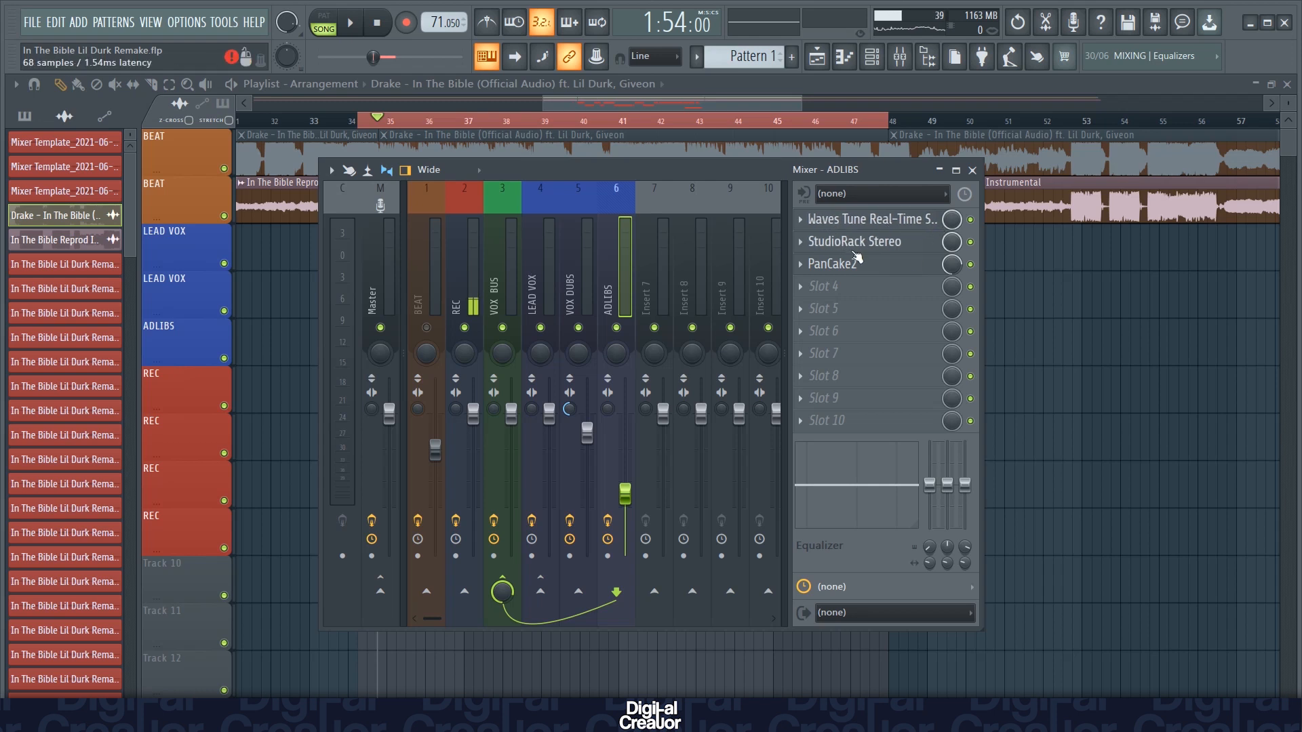
{"action": "left_click", "coordinate": [885, 243]}
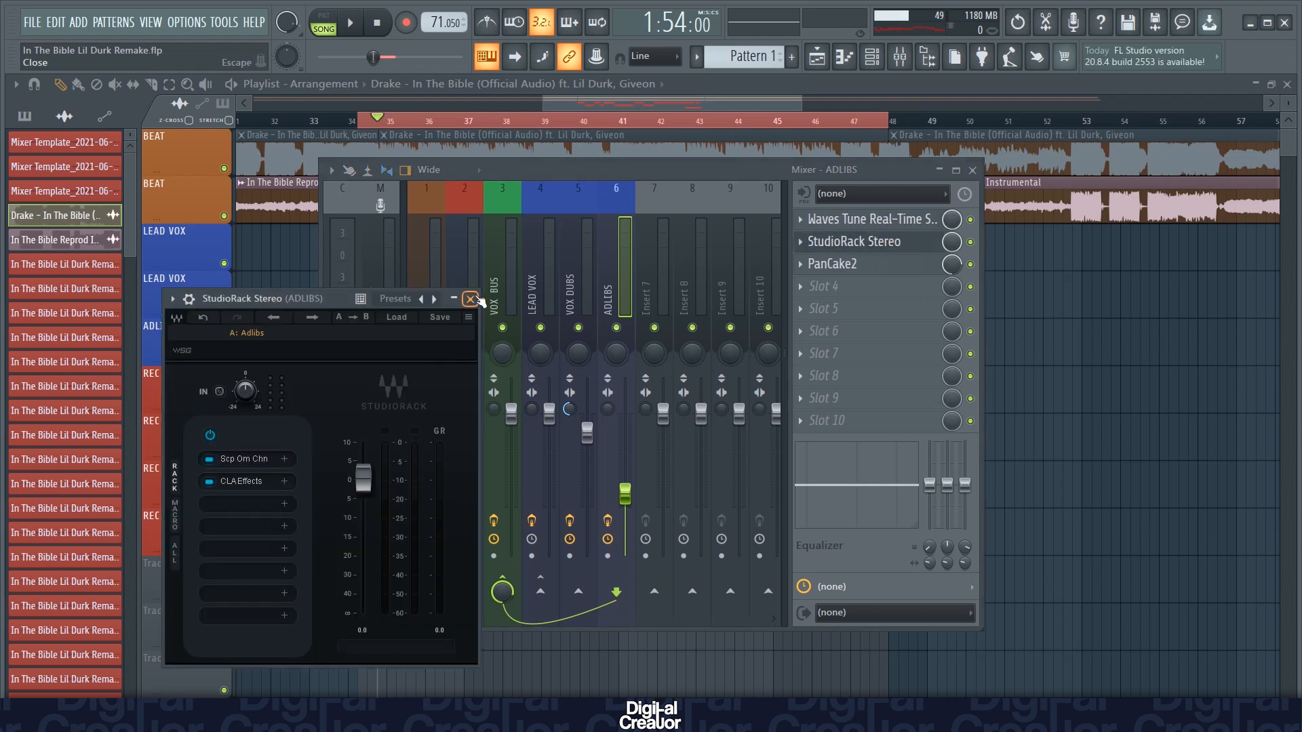
{"action": "left_click", "coordinate": [235, 458]}
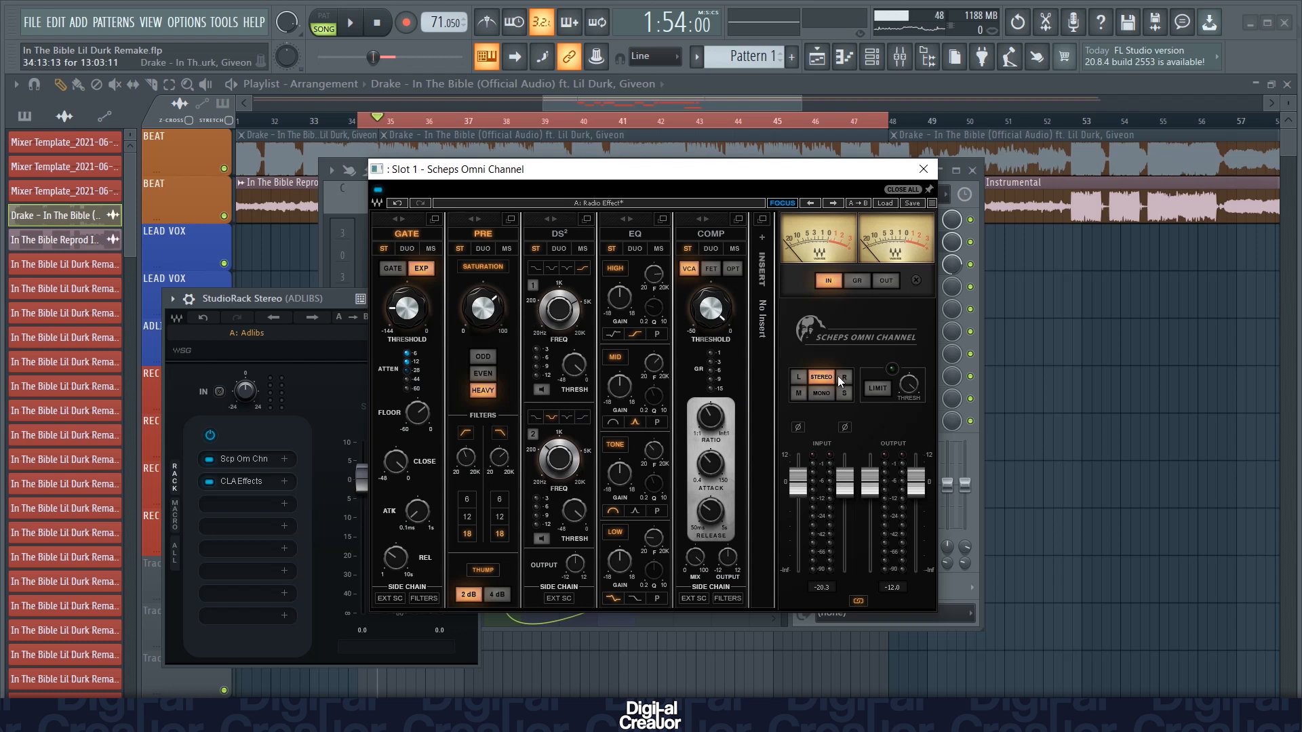
{"action": "left_click", "coordinate": [923, 167]}
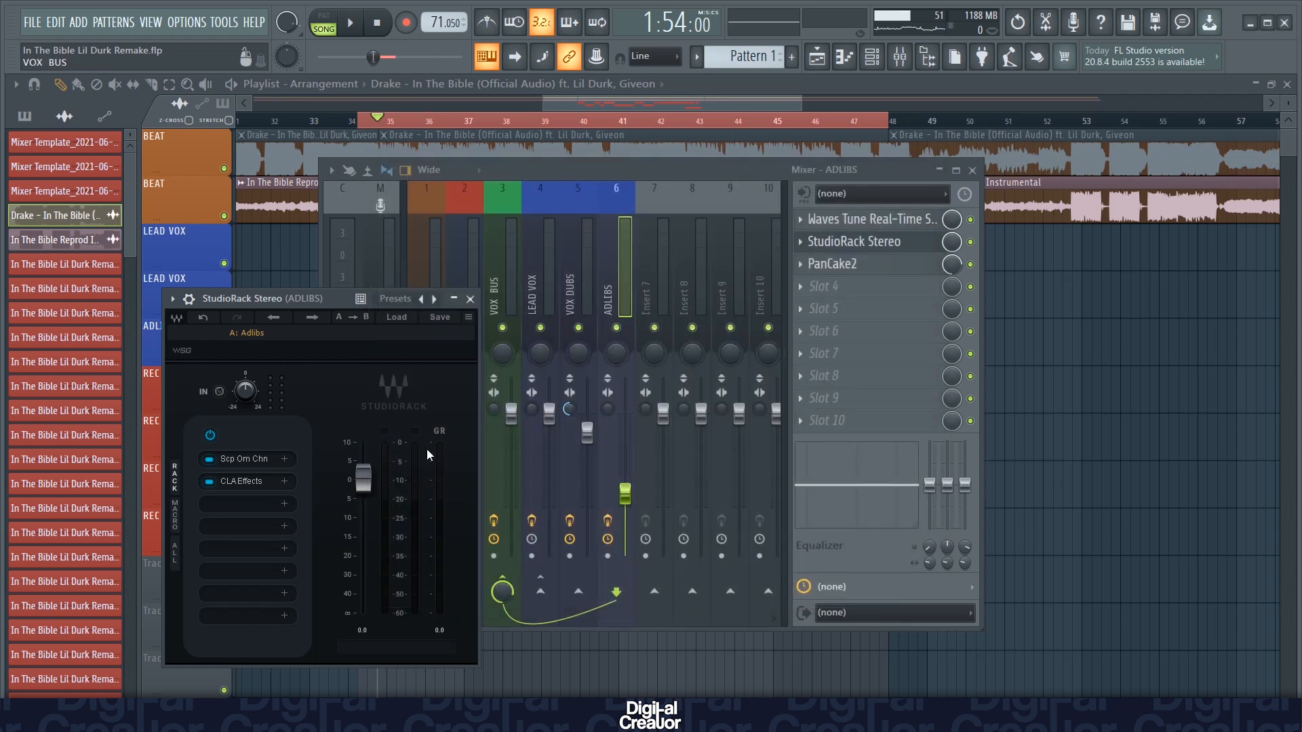
Step: Add REQ 6 to the third slot of the Adlibs rack and select its band 1
{"action": "left_click", "coordinate": [283, 502]}
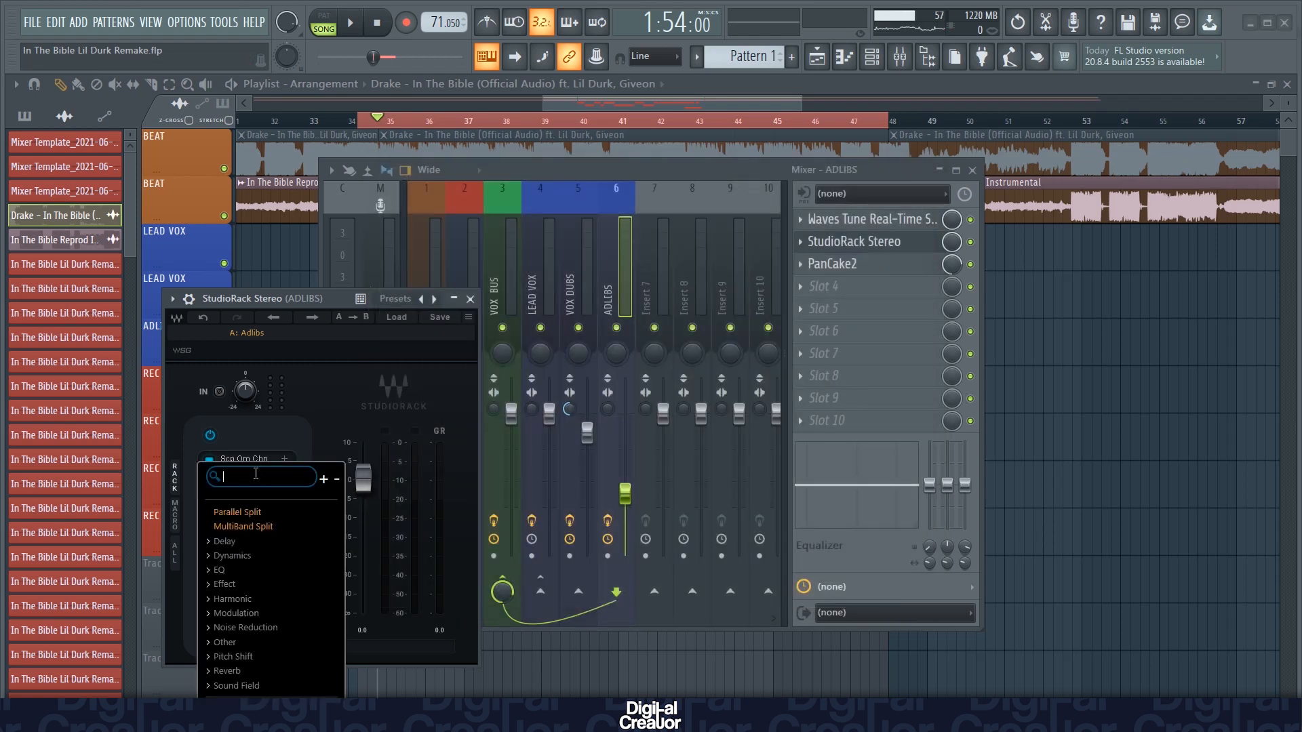
{"action": "type", "text": "E"}
{"action": "key", "text": "BackSpace"}
{"action": "type", "text": "REQ"}
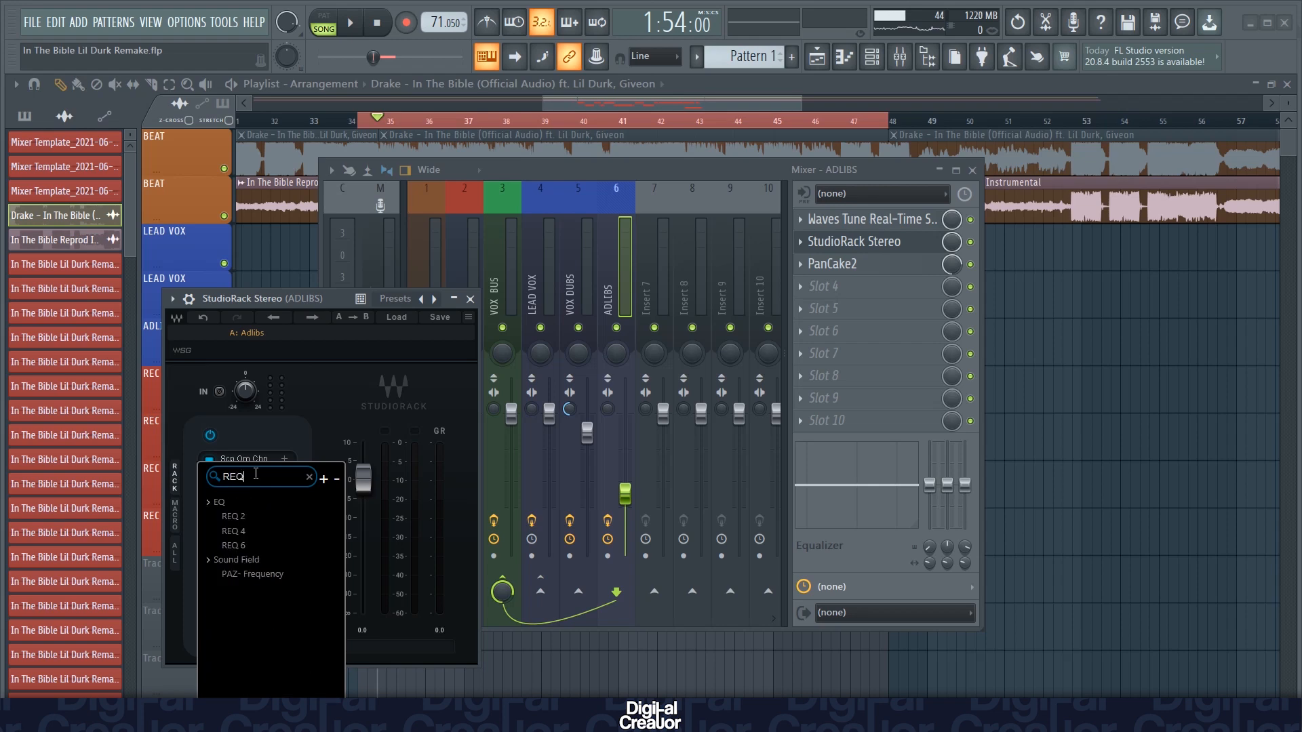
{"action": "left_click", "coordinate": [233, 545]}
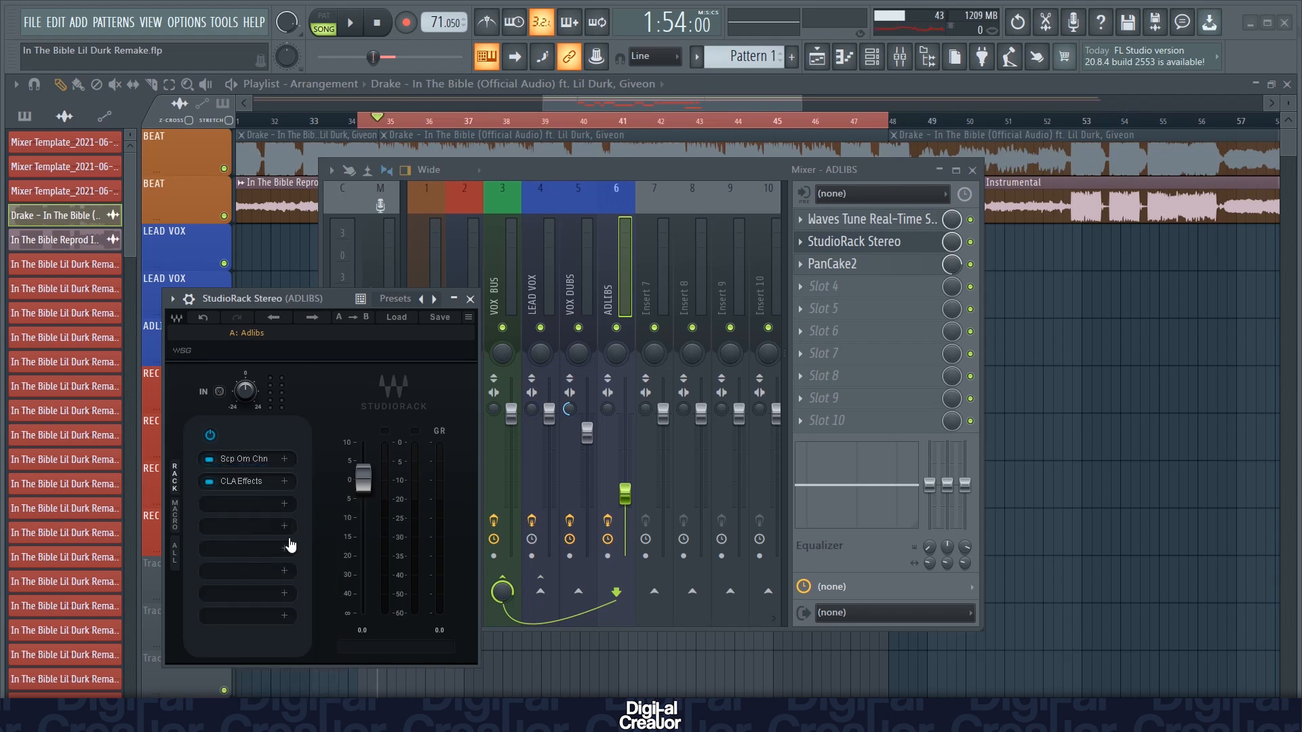
{"action": "left_click", "coordinate": [523, 380]}
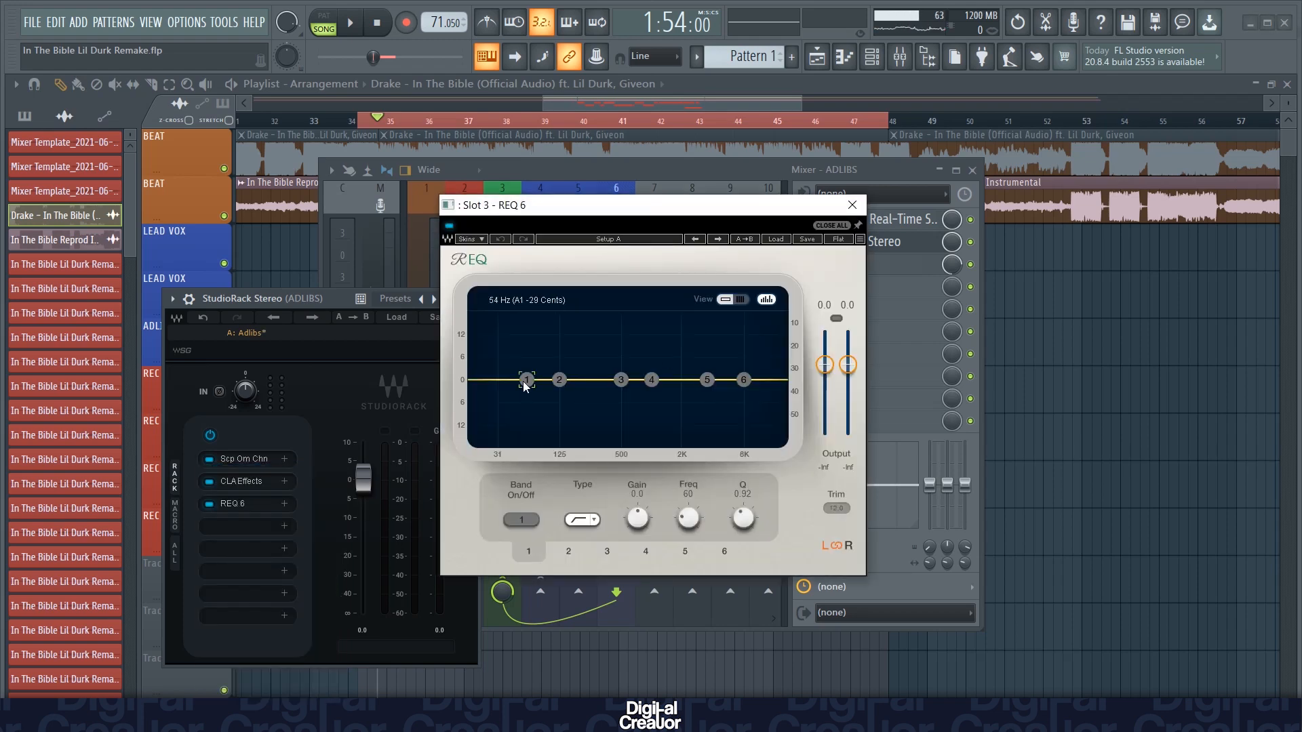
Step: Roll off the adlibs in REQ 6 with a band 1 low cut at 73 Hz and a band 6 high cut at 5773 Hz
{"action": "left_click_drag", "start_coordinate": [526, 376], "coordinate": [535, 444]}
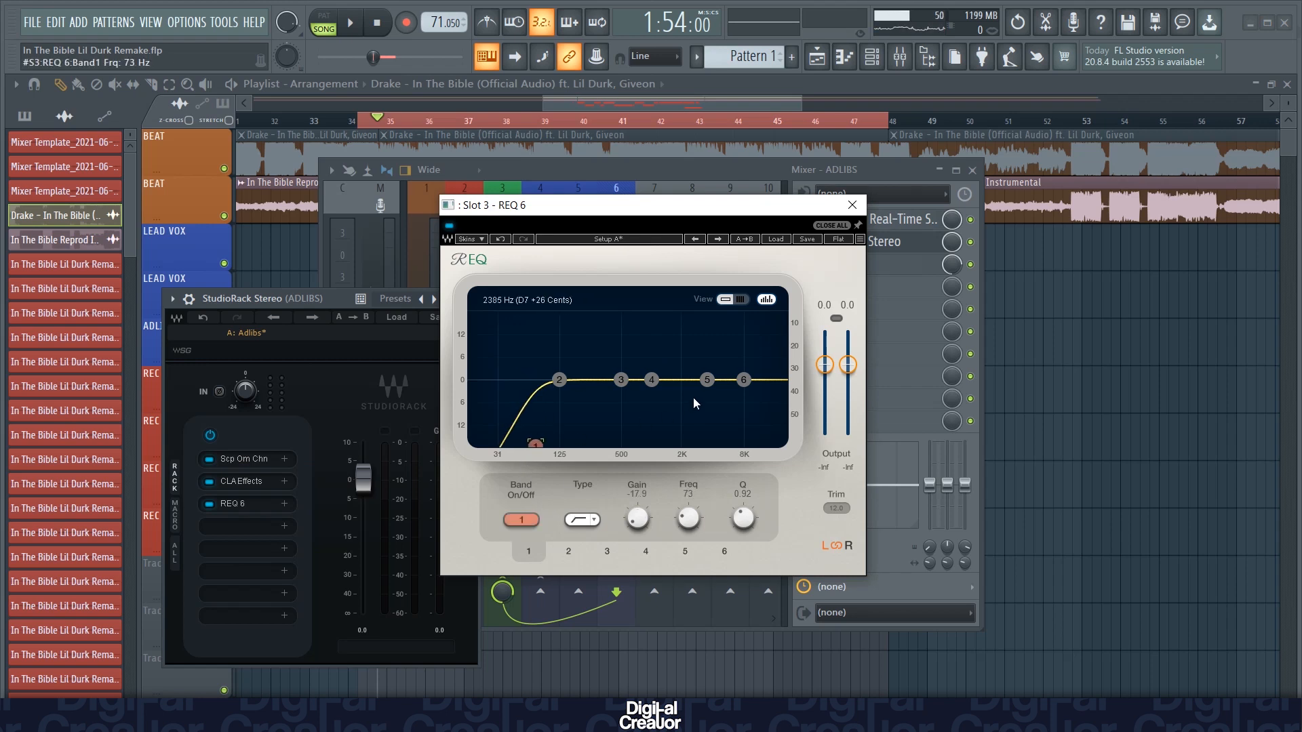
{"action": "left_click", "coordinate": [743, 381]}
{"action": "left_click", "coordinate": [569, 520]}
{"action": "left_click_drag", "start_coordinate": [744, 379], "coordinate": [730, 442]}
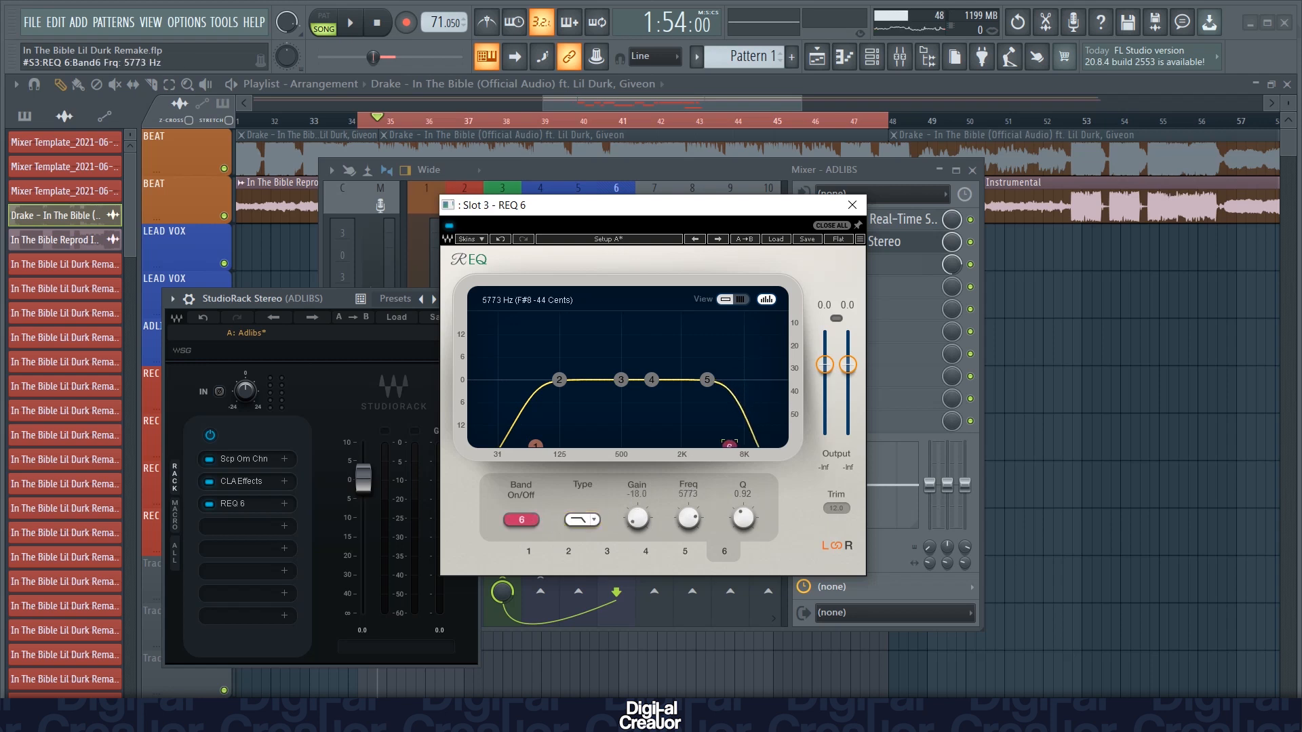
Step: Set band 5 to 9.1 dB at 2432 Hz, band 4 to -6.6 dB at 796 Hz, band 3 to 9.1 dB at 172 Hz, and raise the low cut's frequency
{"action": "left_click_drag", "start_coordinate": [708, 379], "coordinate": [691, 345]}
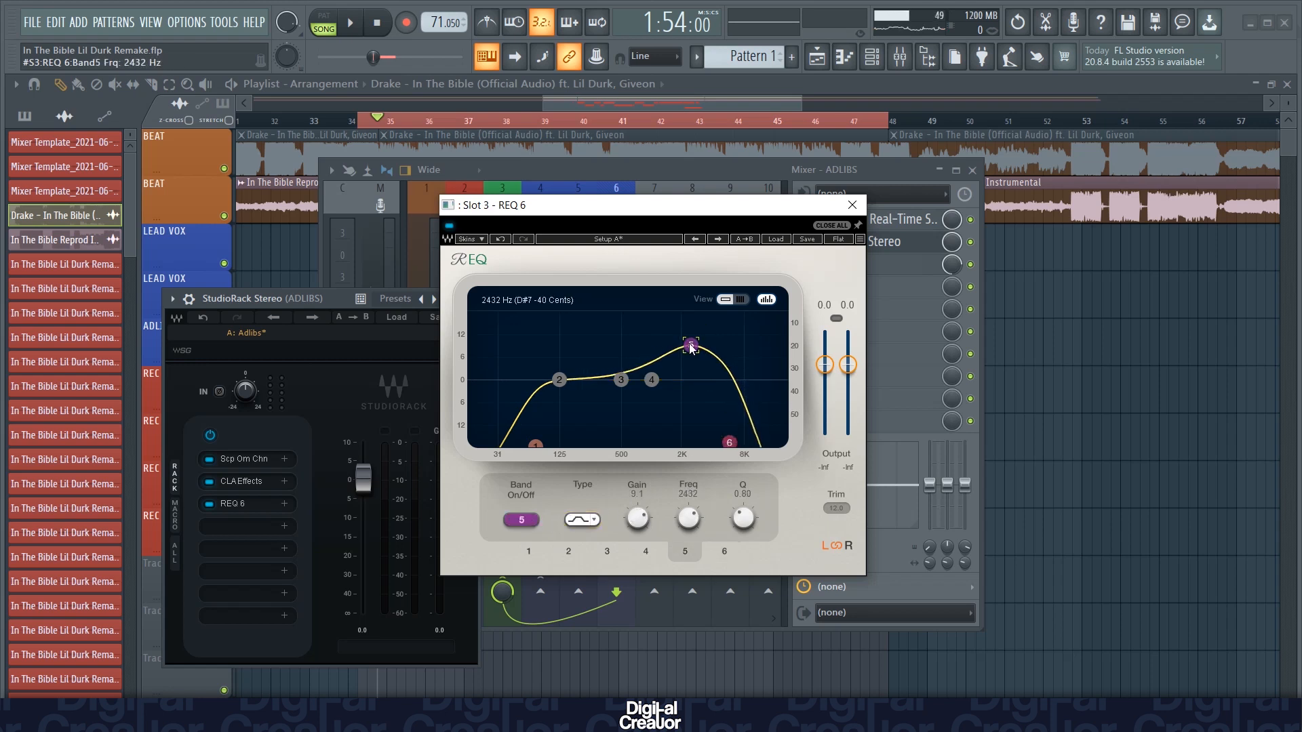
{"action": "left_click_drag", "start_coordinate": [621, 380], "coordinate": [642, 403]}
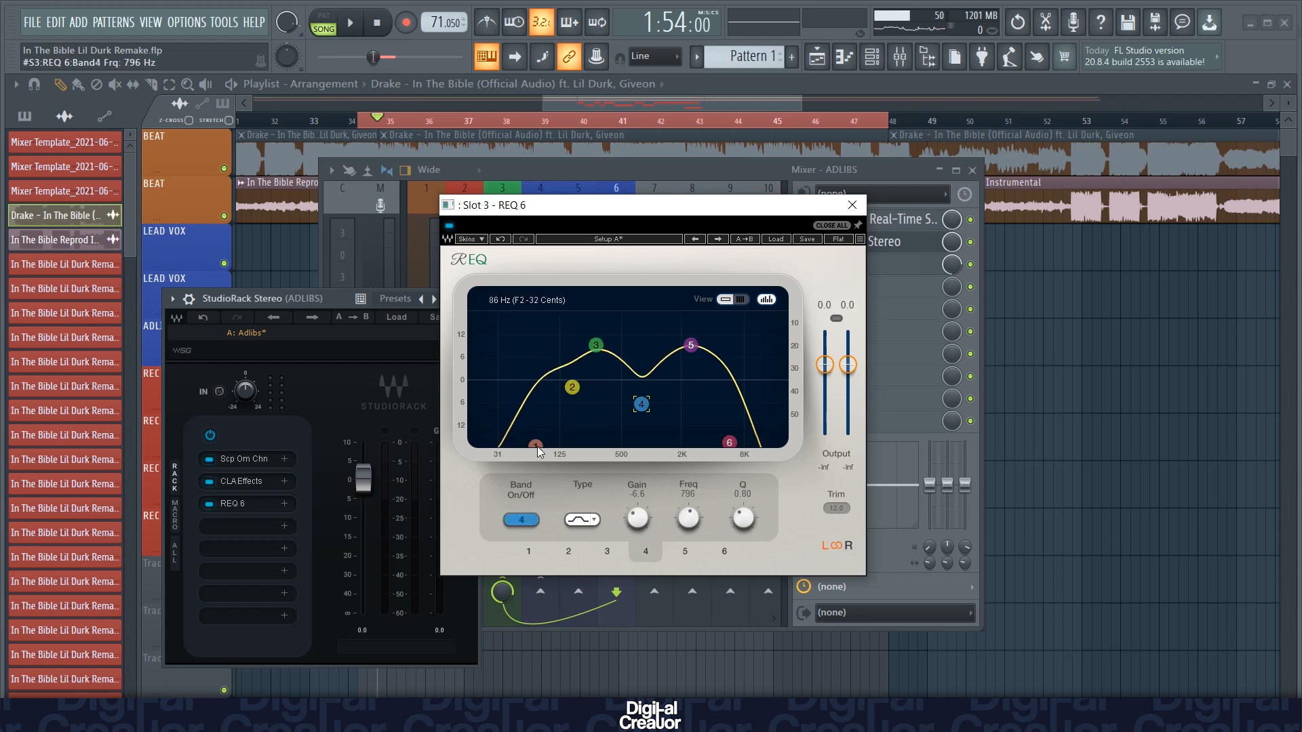
{"action": "left_click_drag", "start_coordinate": [535, 445], "coordinate": [563, 446]}
{"action": "left_click_drag", "start_coordinate": [567, 387], "coordinate": [565, 350]}
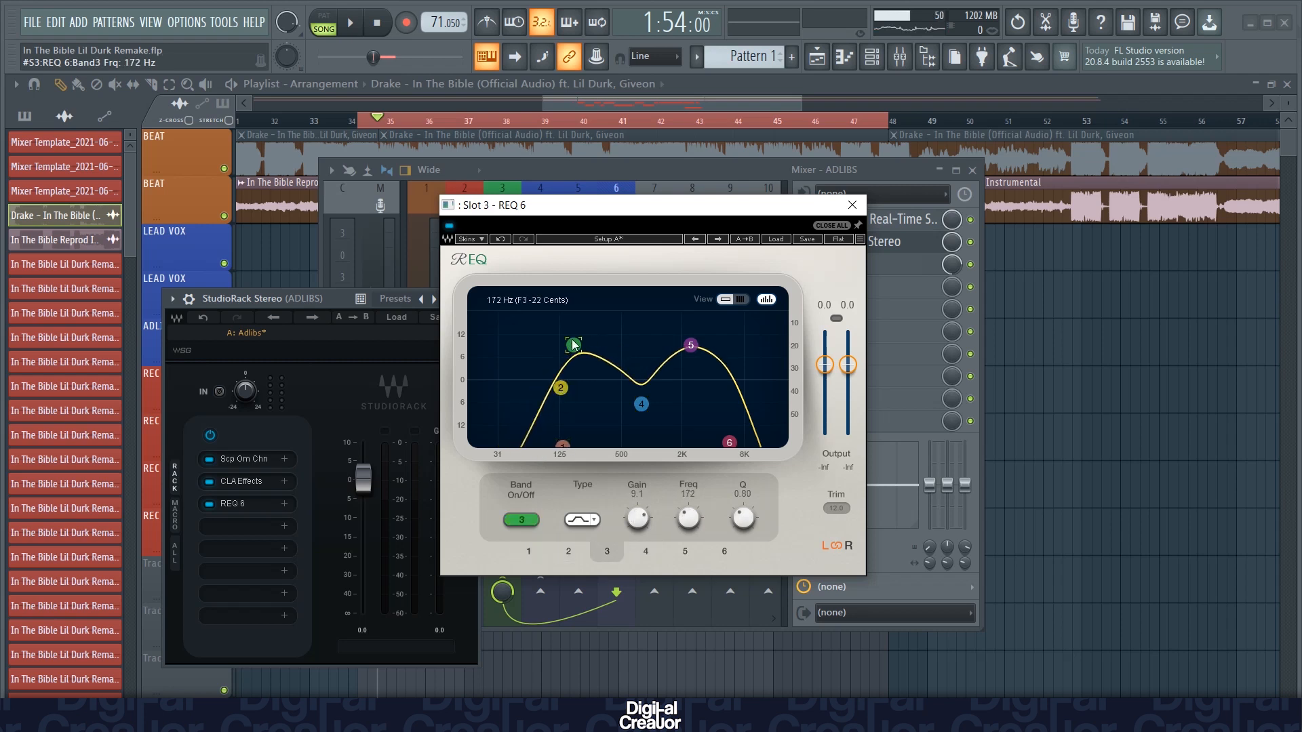
Step: Boost band 5 further, reduce band 4's cut, lower the band 6 high cut to 2864 Hz, and close and bypass REQ 6
{"action": "left_click", "coordinate": [691, 346]}
{"action": "left_click_drag", "start_coordinate": [691, 346], "coordinate": [687, 326]}
{"action": "left_click_drag", "start_coordinate": [639, 405], "coordinate": [629, 398]}
{"action": "left_click_drag", "start_coordinate": [728, 442], "coordinate": [698, 444]}
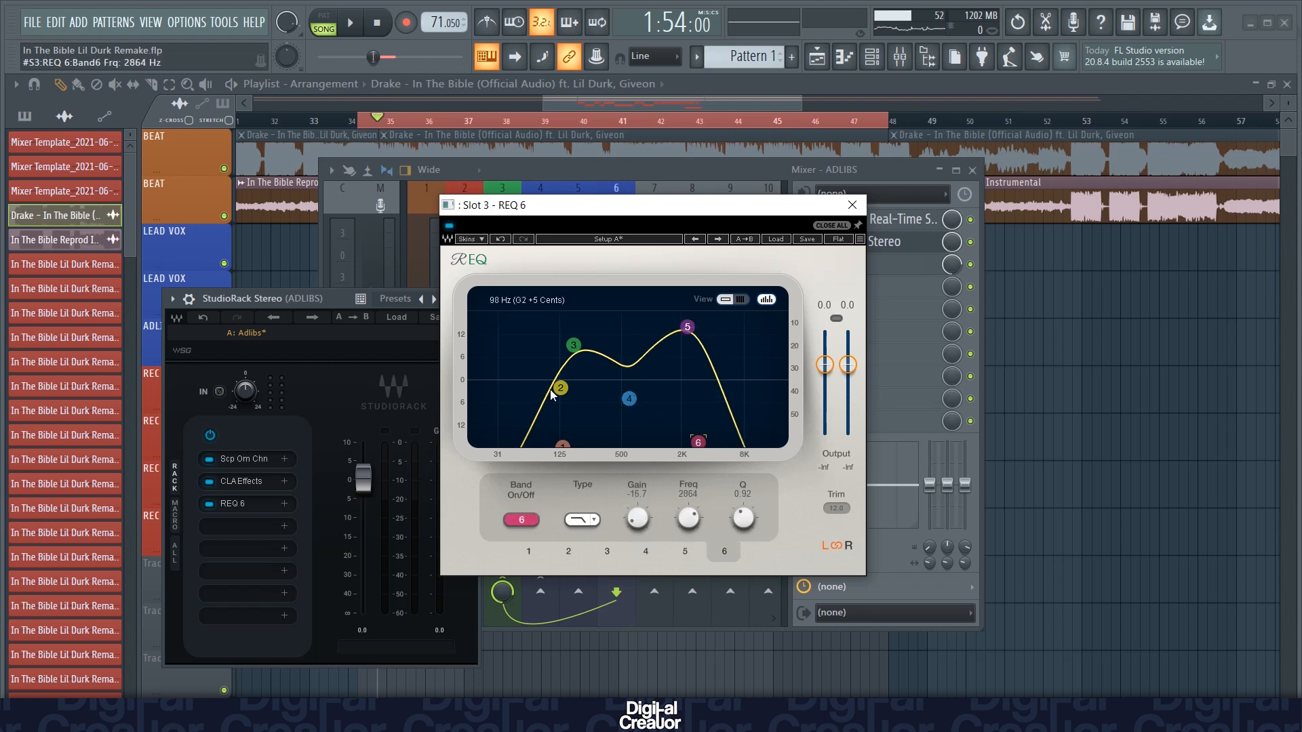
{"action": "left_click", "coordinate": [852, 205]}
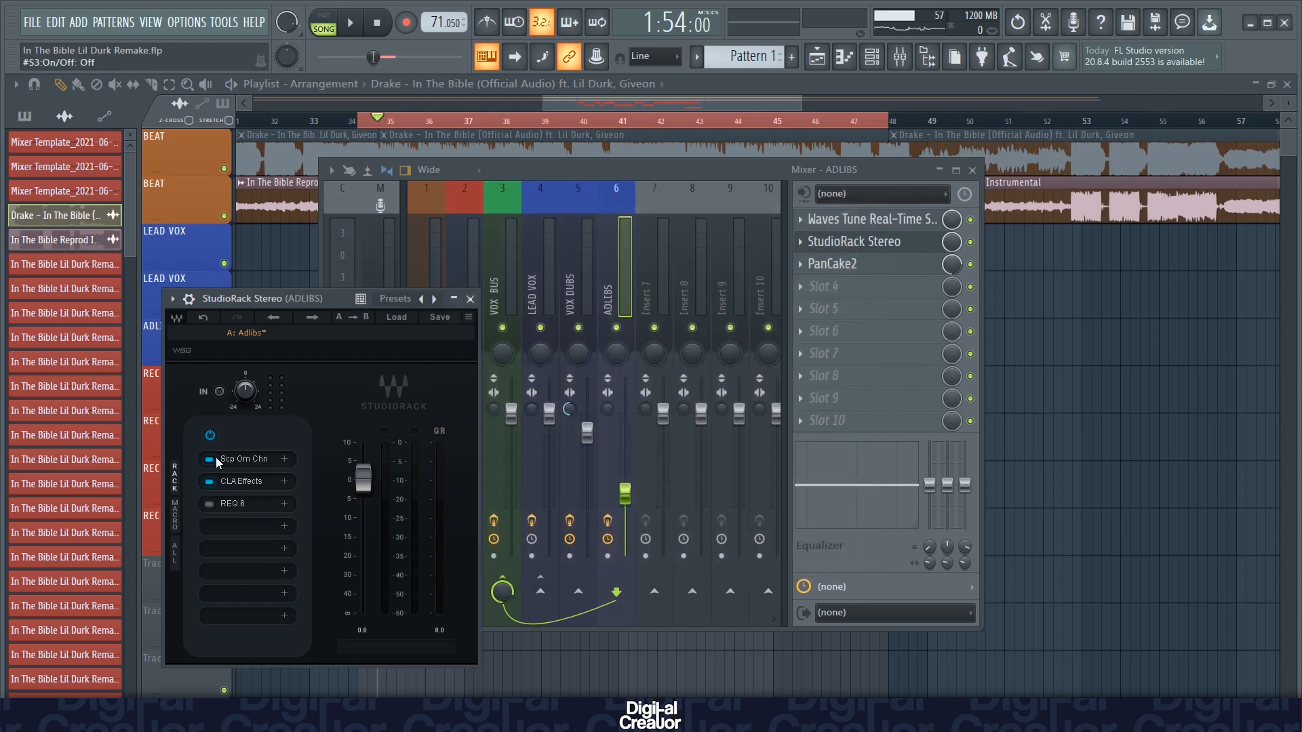
Step: Check the Scheps Omni Channel's Radio Effect settings, close it, and move the playhead to just before the ADLIBS clip
{"action": "left_click", "coordinate": [233, 461]}
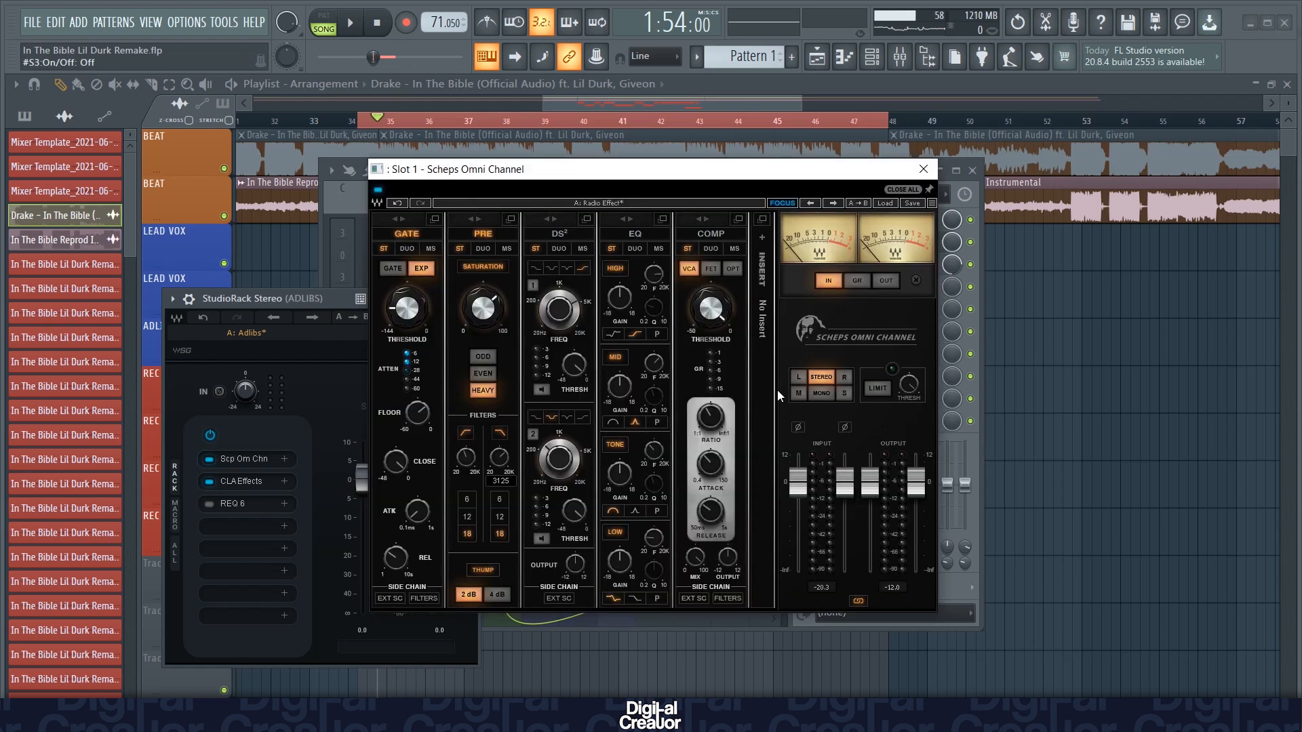
{"action": "left_click", "coordinate": [923, 170]}
{"action": "left_click", "coordinate": [809, 123]}
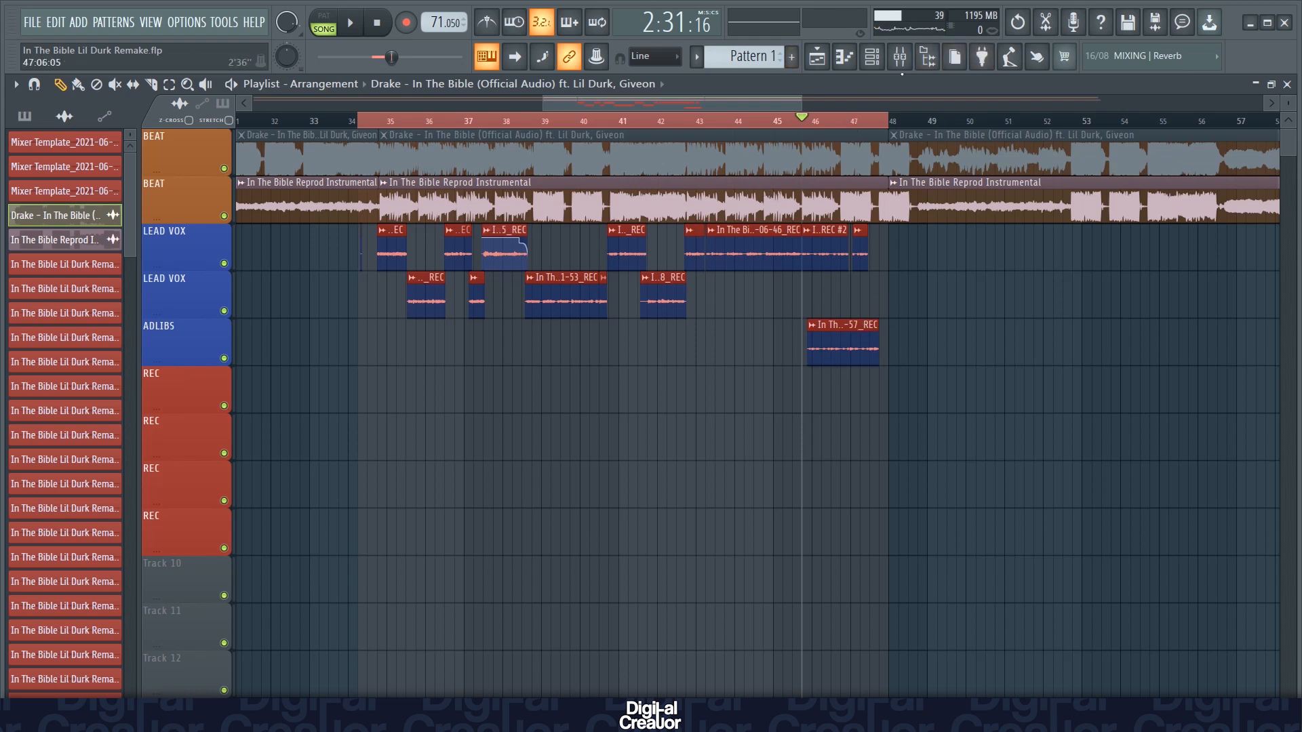
Step: Bypass CLA Effects in the ADLIBS StudioRack and play back the adlibs with only the Scheps Omni Channel active
{"action": "left_click", "coordinate": [909, 64]}
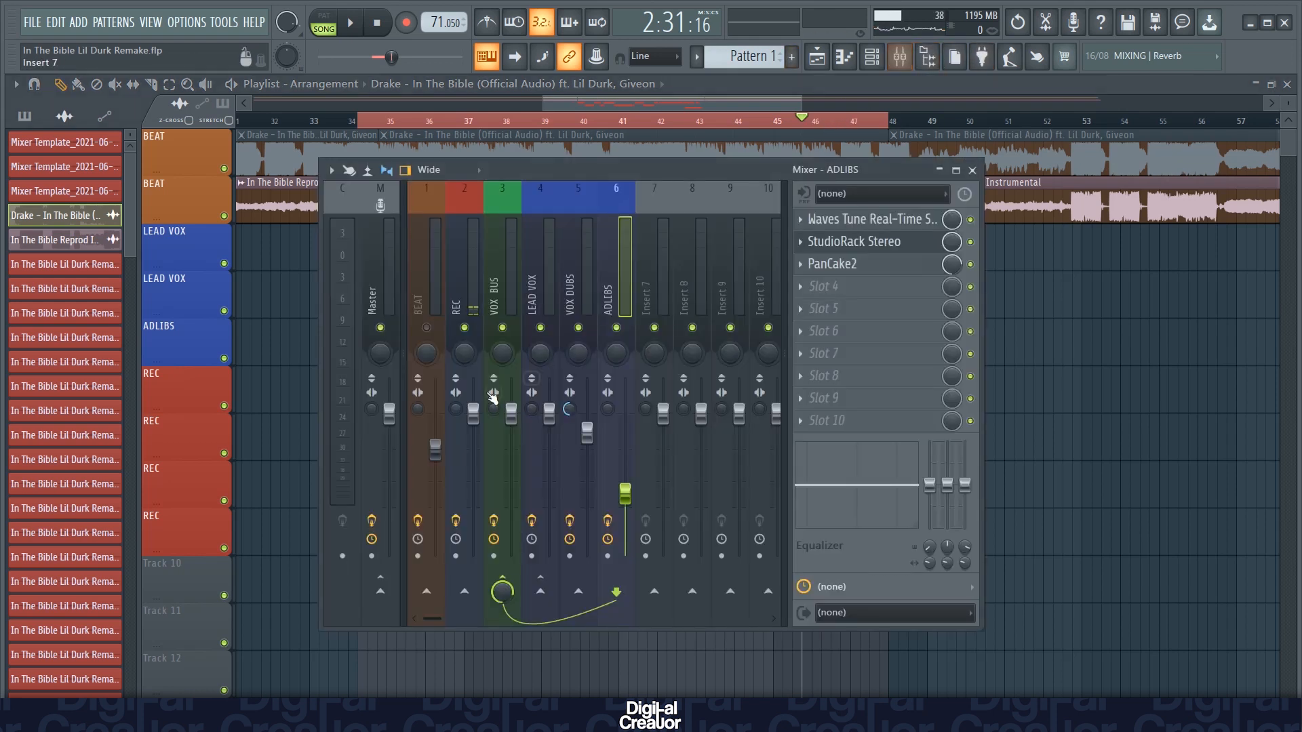
{"action": "left_click", "coordinate": [847, 242]}
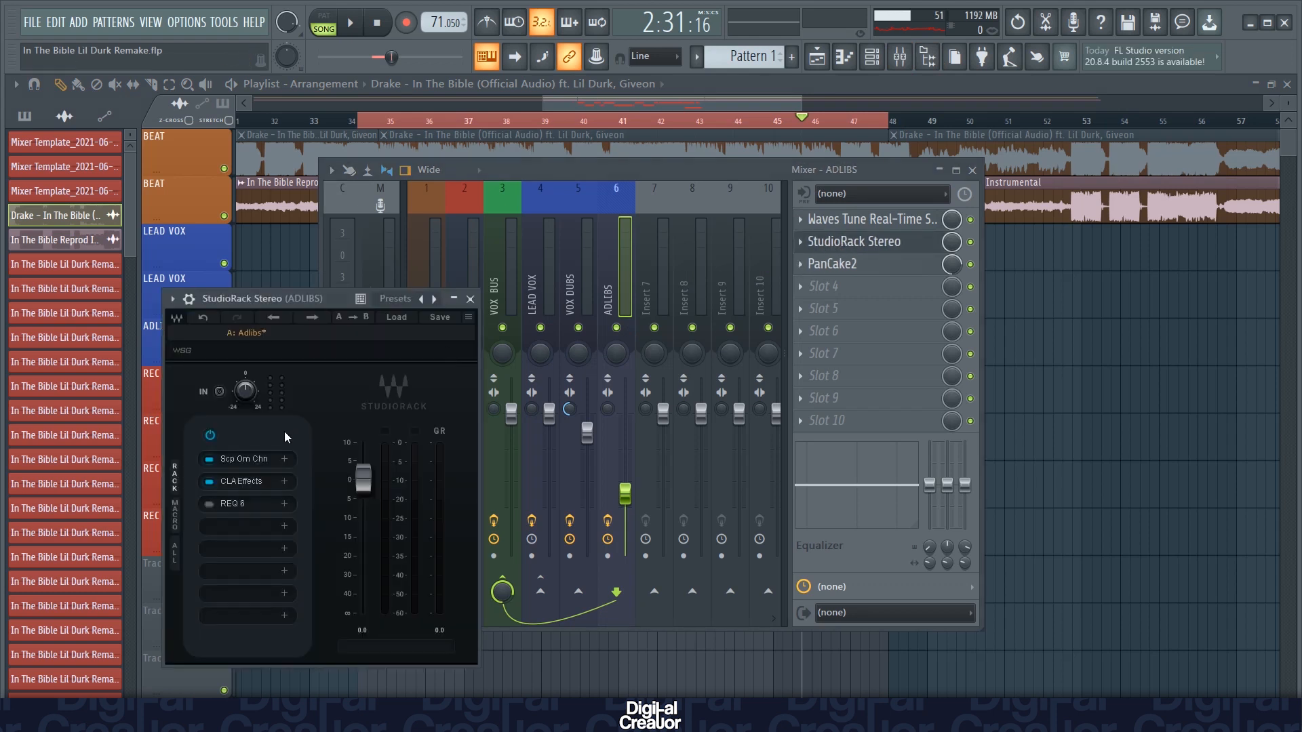
{"action": "left_click", "coordinate": [210, 482]}
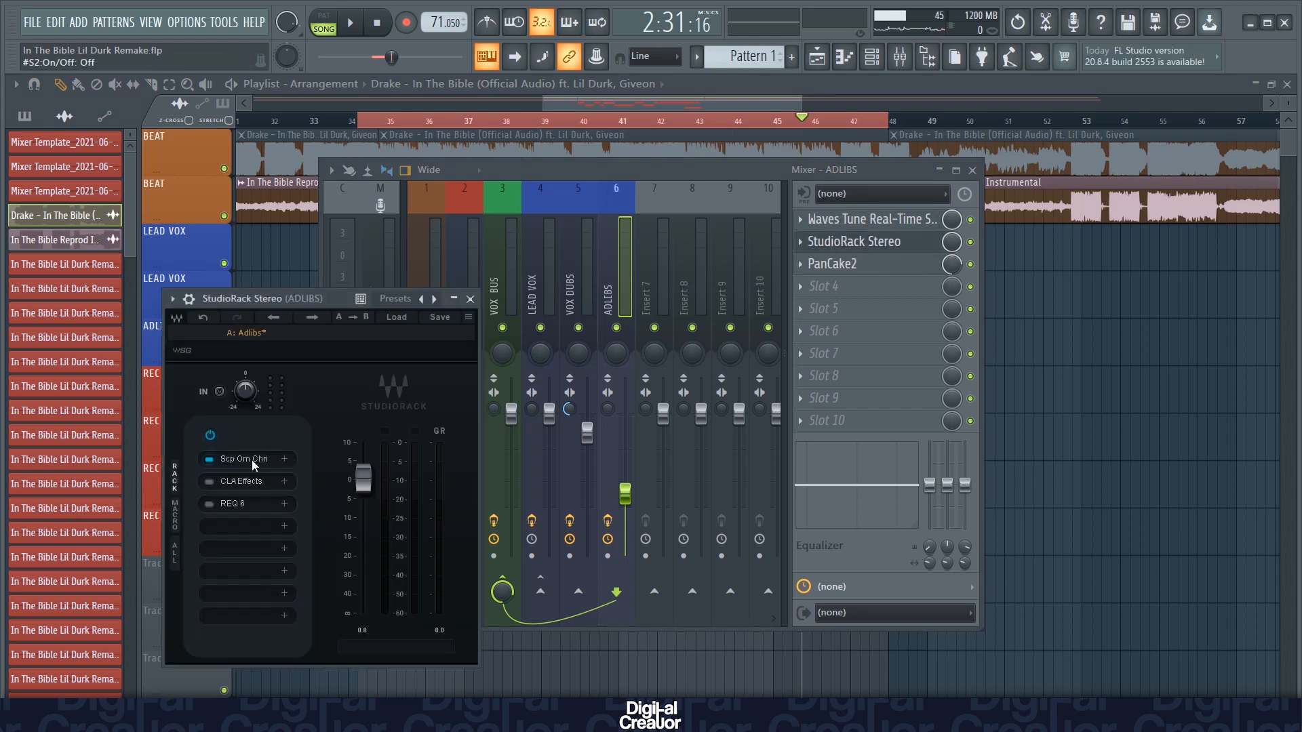
{"action": "key", "text": "space"}
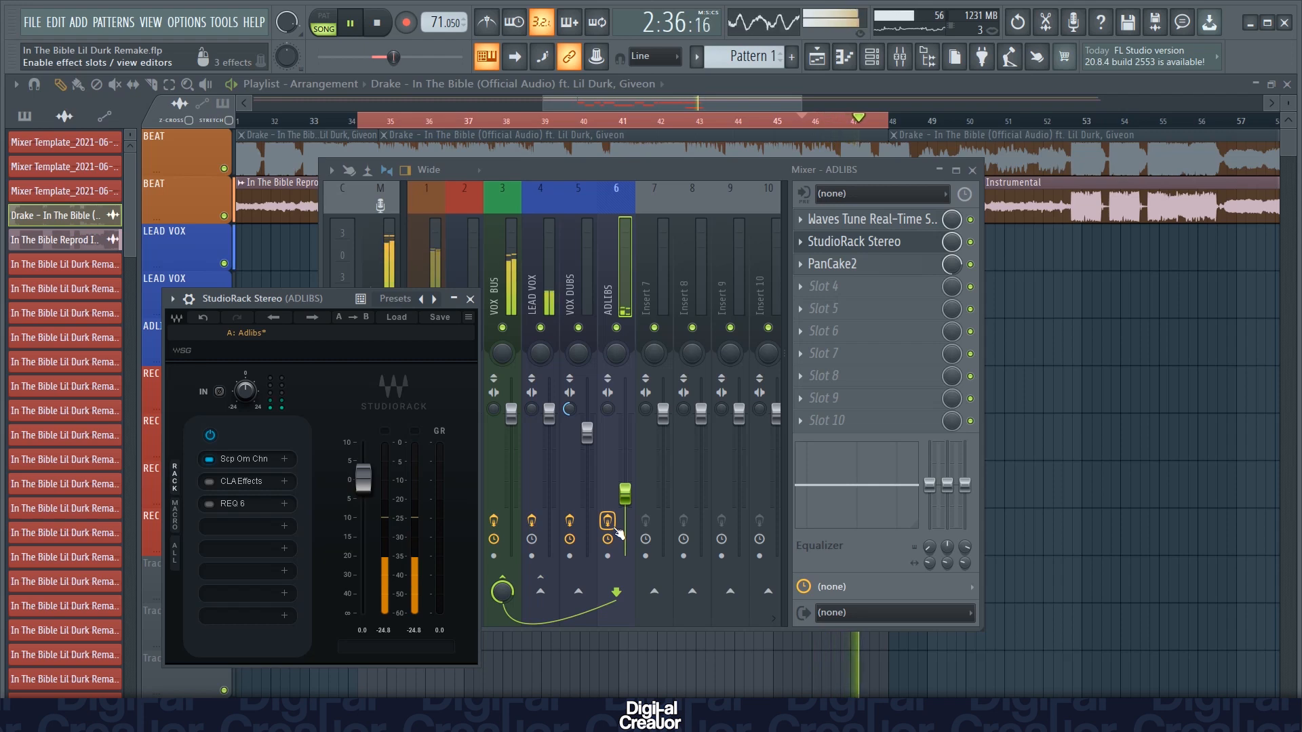
{"action": "key", "text": "space"}
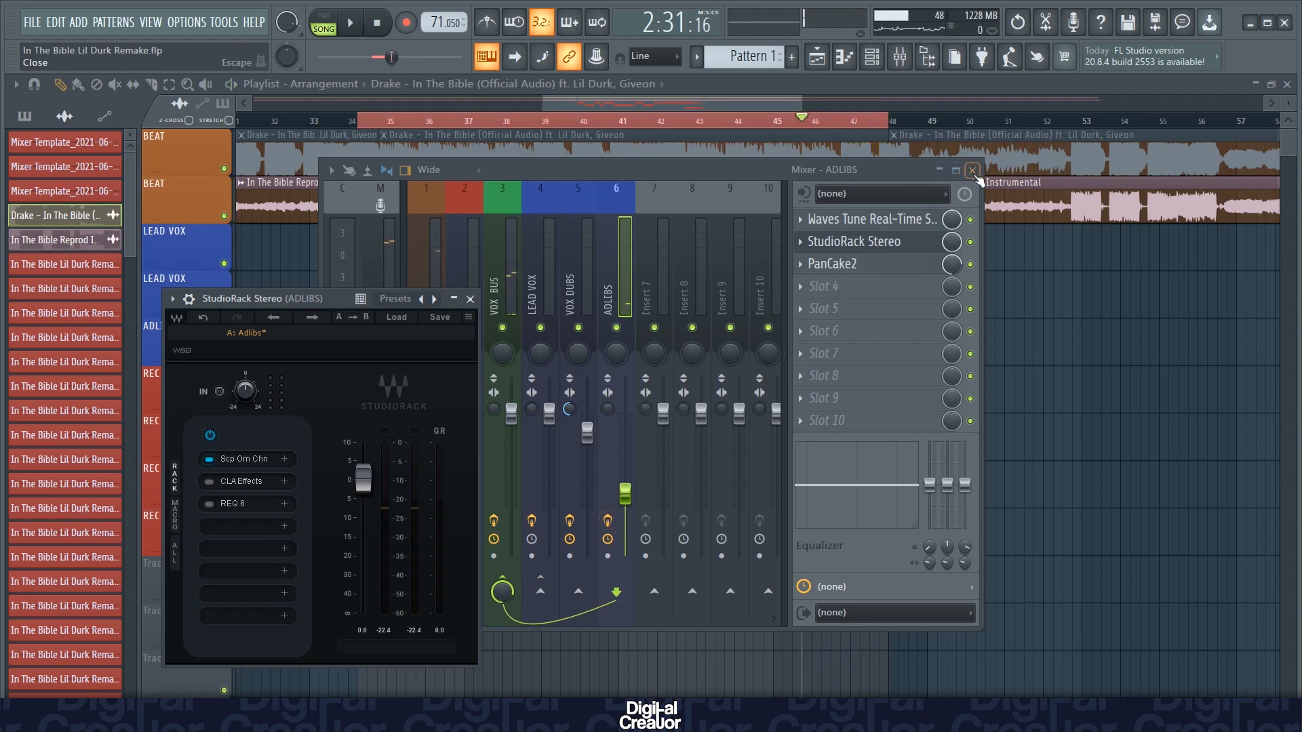
Step: Mute the LEAD VOX mixer track and play back the adlibs without the lead vocal
{"action": "left_click", "coordinate": [972, 170]}
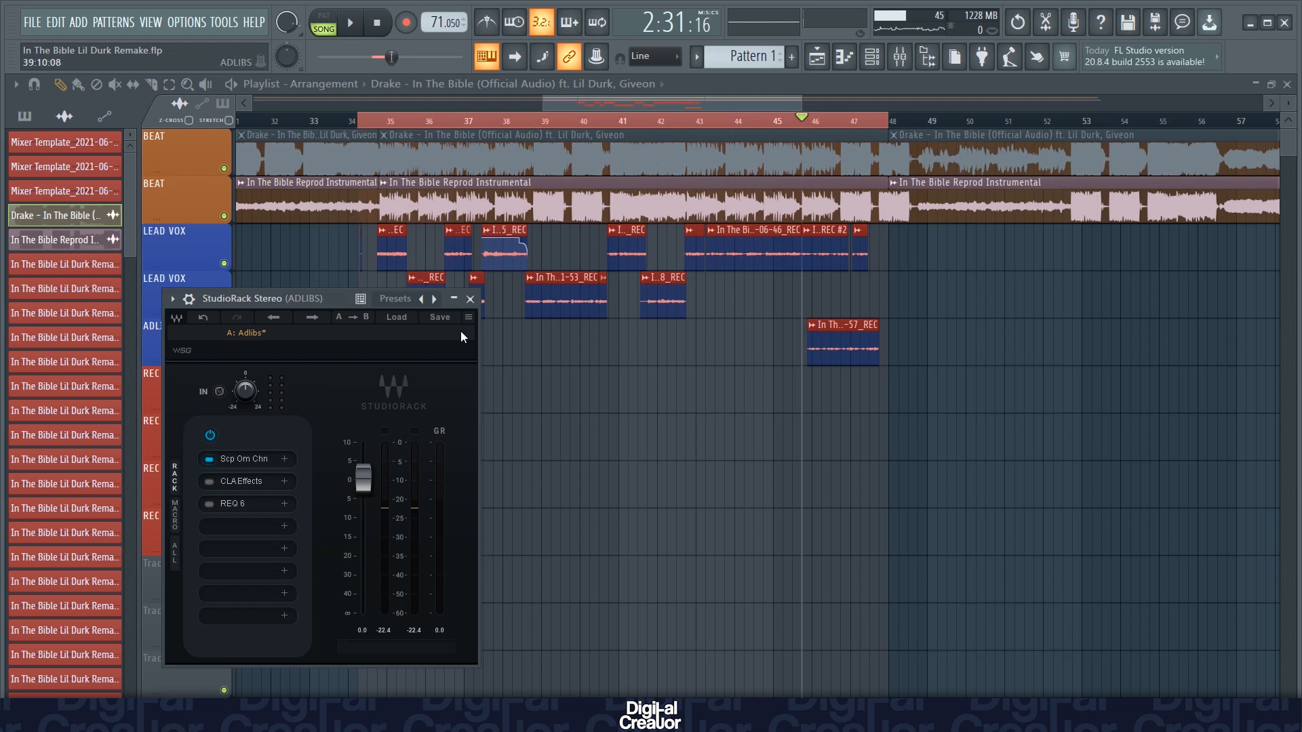
{"action": "left_click", "coordinate": [899, 56]}
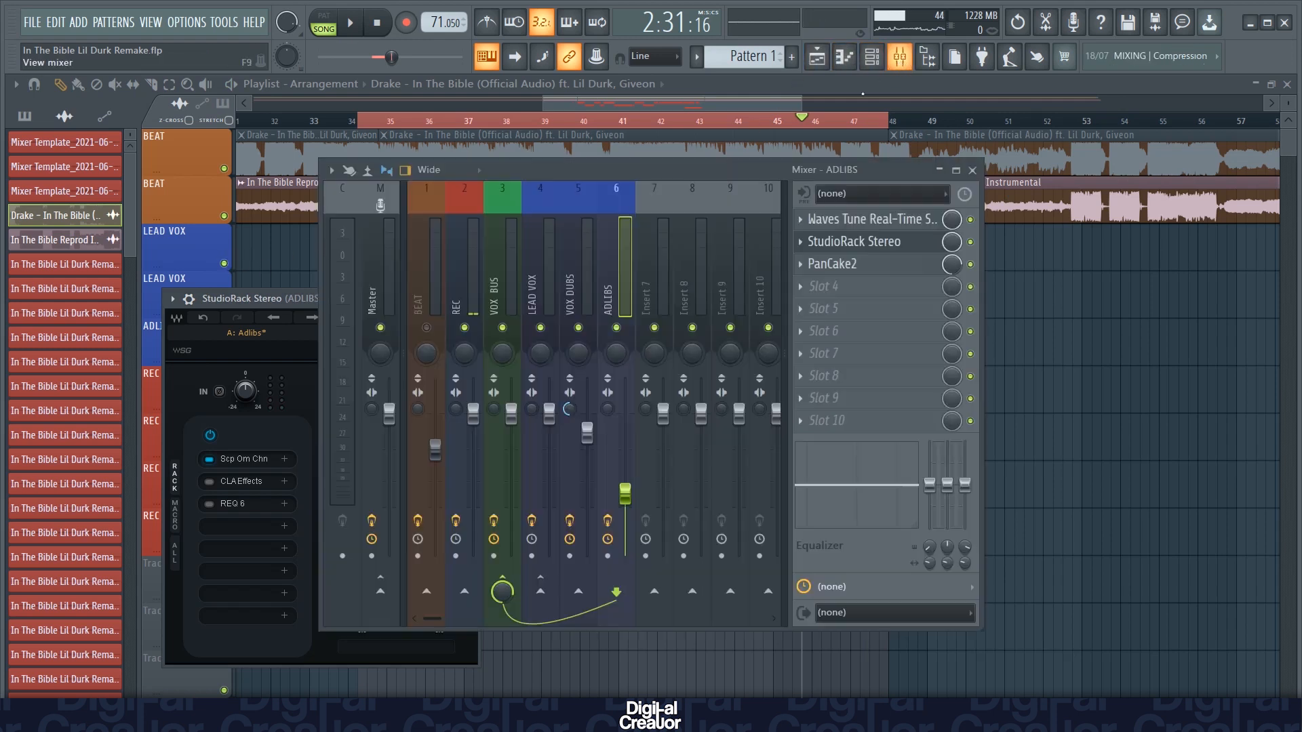
{"action": "left_click", "coordinate": [542, 330]}
{"action": "key", "text": "space"}
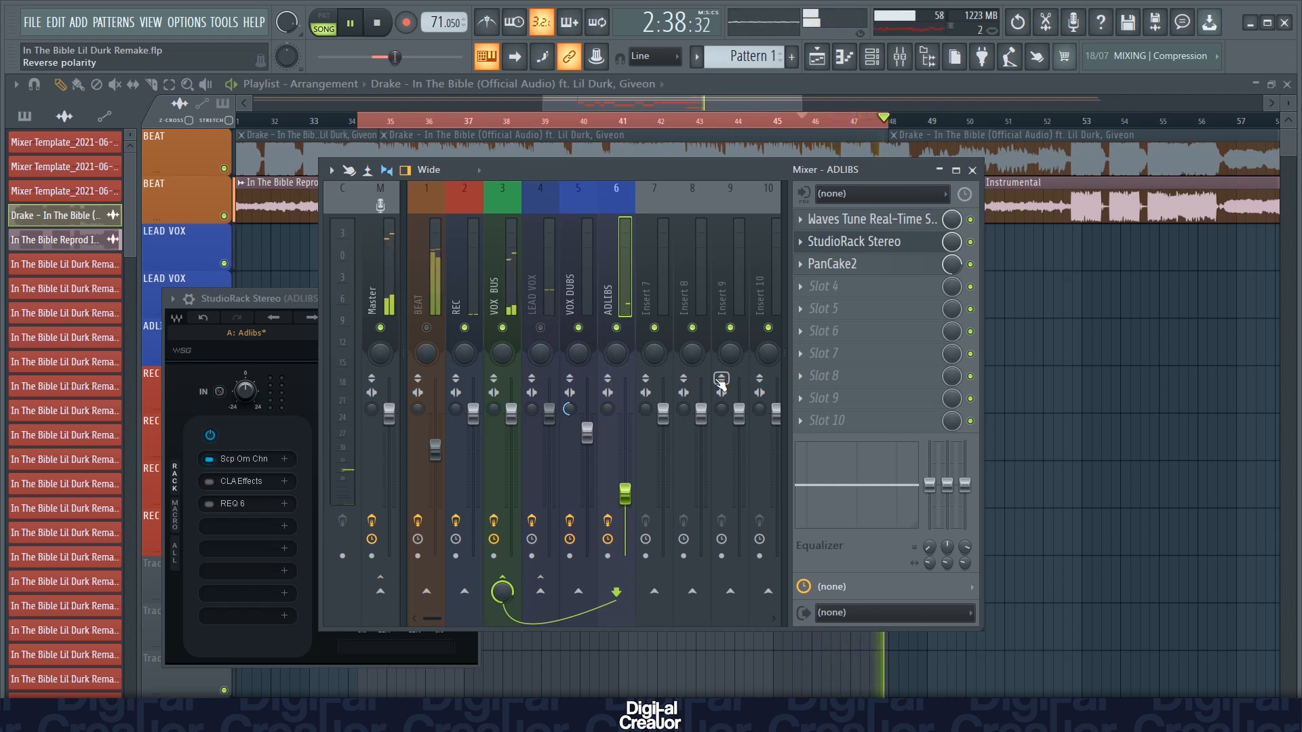
{"action": "key", "text": "space"}
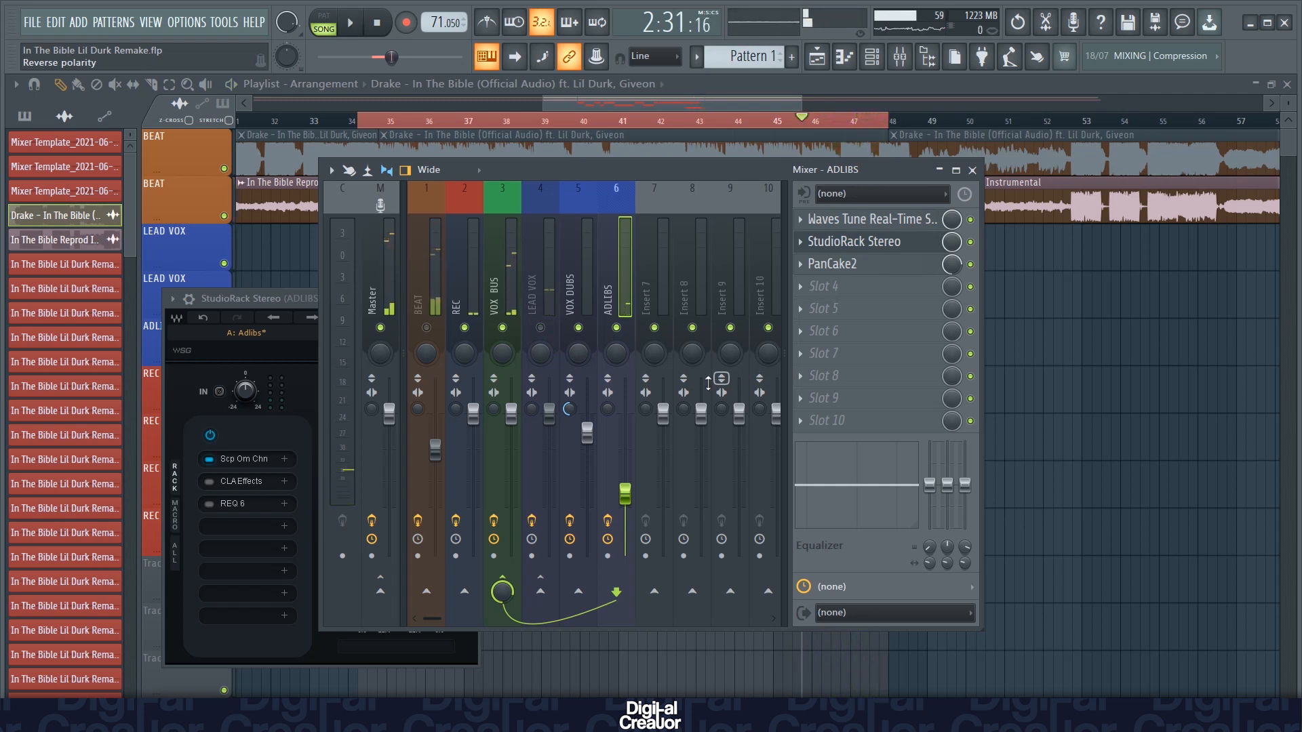
Step: Review the CLA Effects settings, re-enable the plugin, play back the adlibs with it active, and close the ADLIBS rack
{"action": "left_click", "coordinate": [250, 484]}
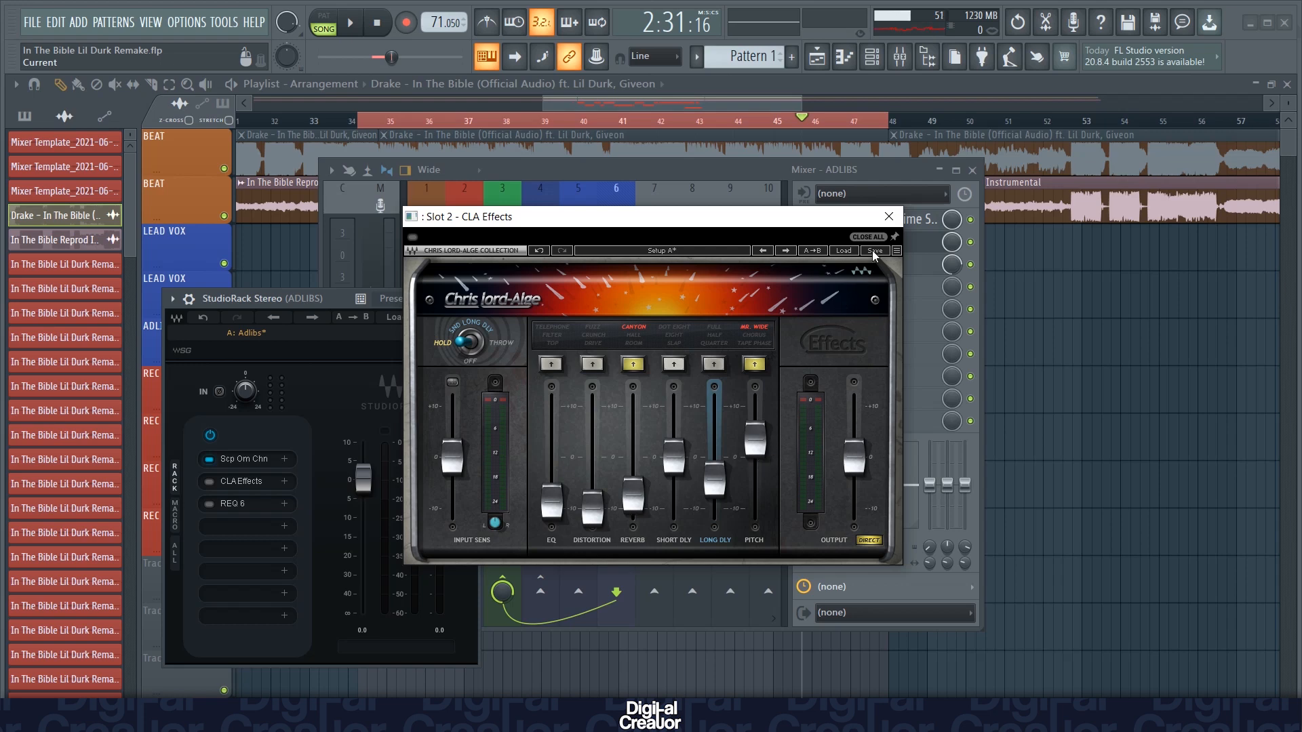
{"action": "left_click", "coordinate": [888, 217]}
{"action": "left_click", "coordinate": [209, 481]}
{"action": "key", "text": "space"}
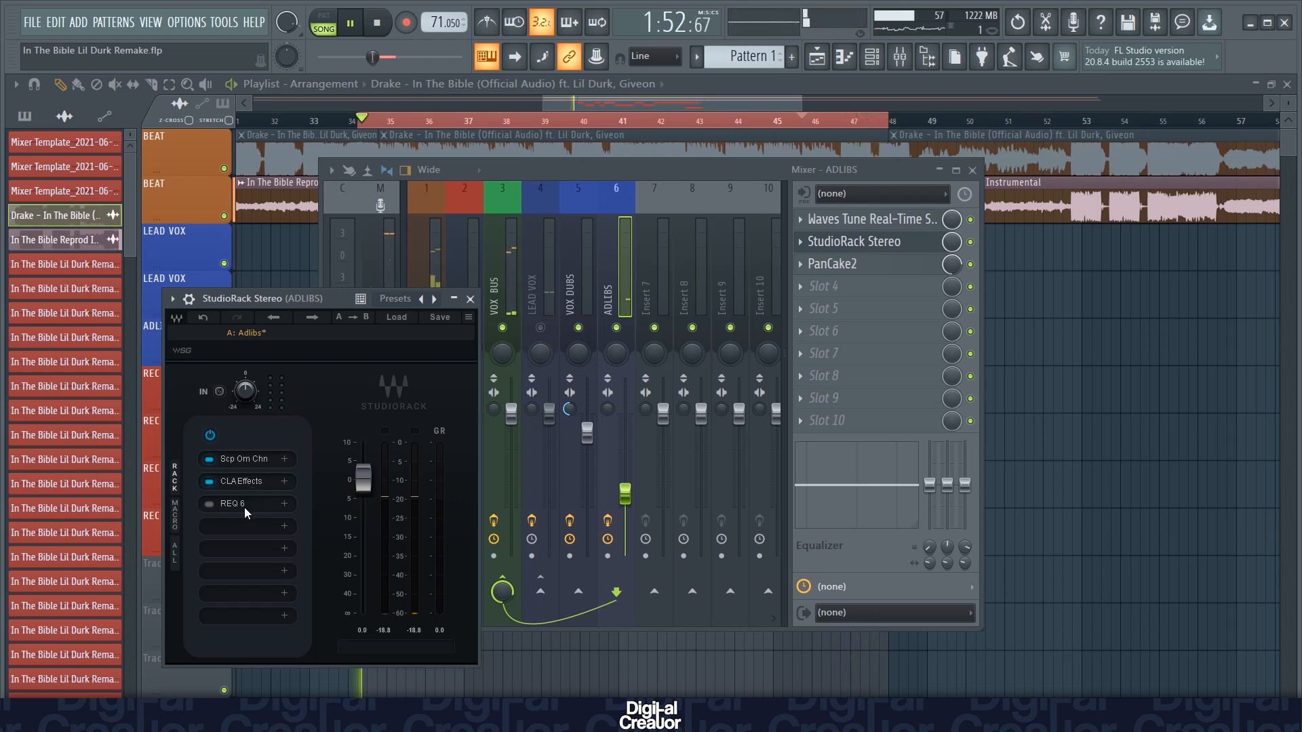
{"action": "key", "text": "space"}
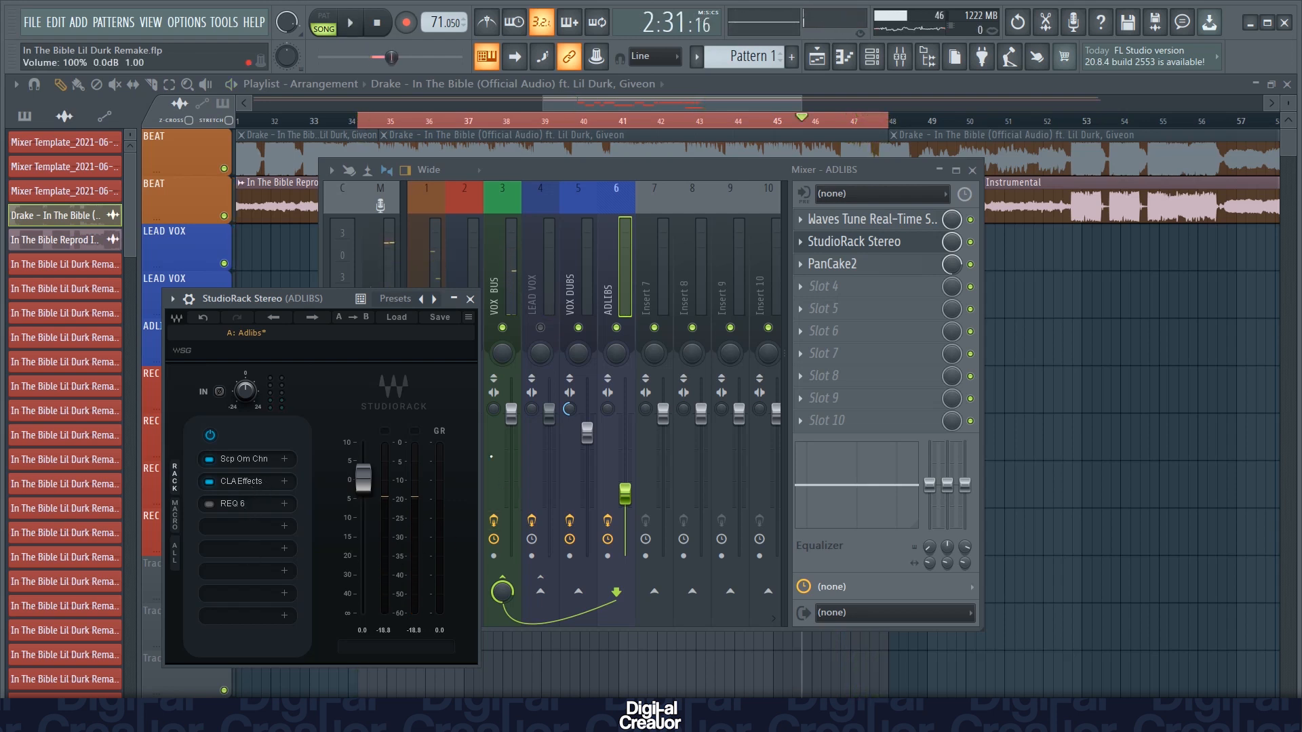
{"action": "left_click", "coordinate": [470, 298]}
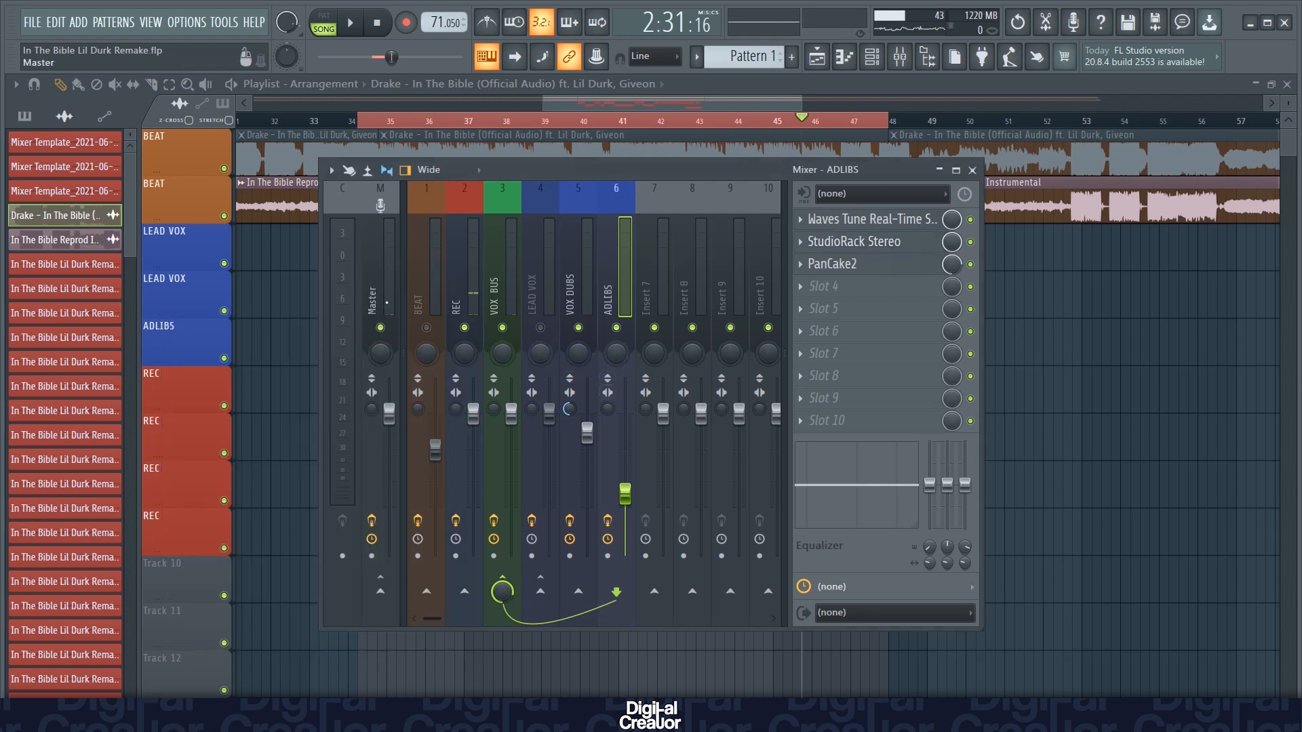
Step: Open the SSLComp on the Master track, load its Mastering factory preset, and close the compressor
{"action": "left_click", "coordinate": [373, 293]}
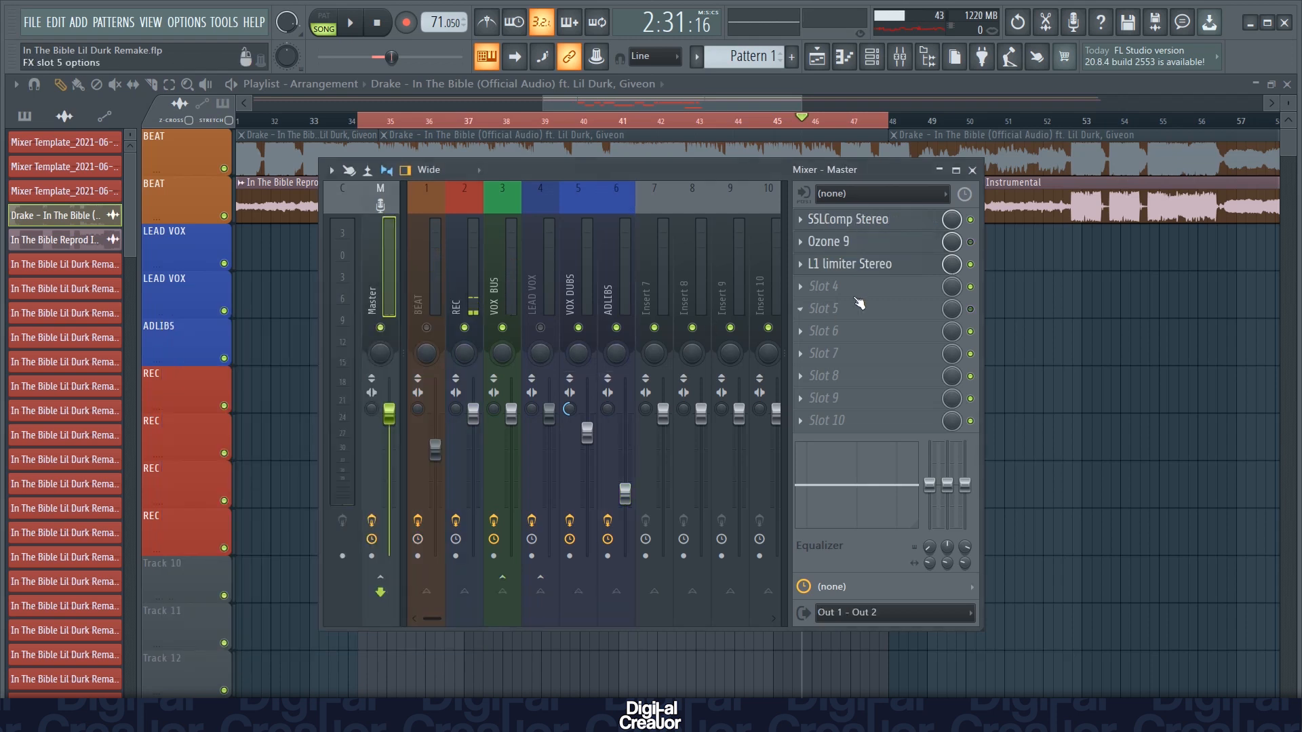
{"action": "left_click", "coordinate": [890, 224]}
{"action": "left_click_drag", "start_coordinate": [154, 193], "coordinate": [564, 164]}
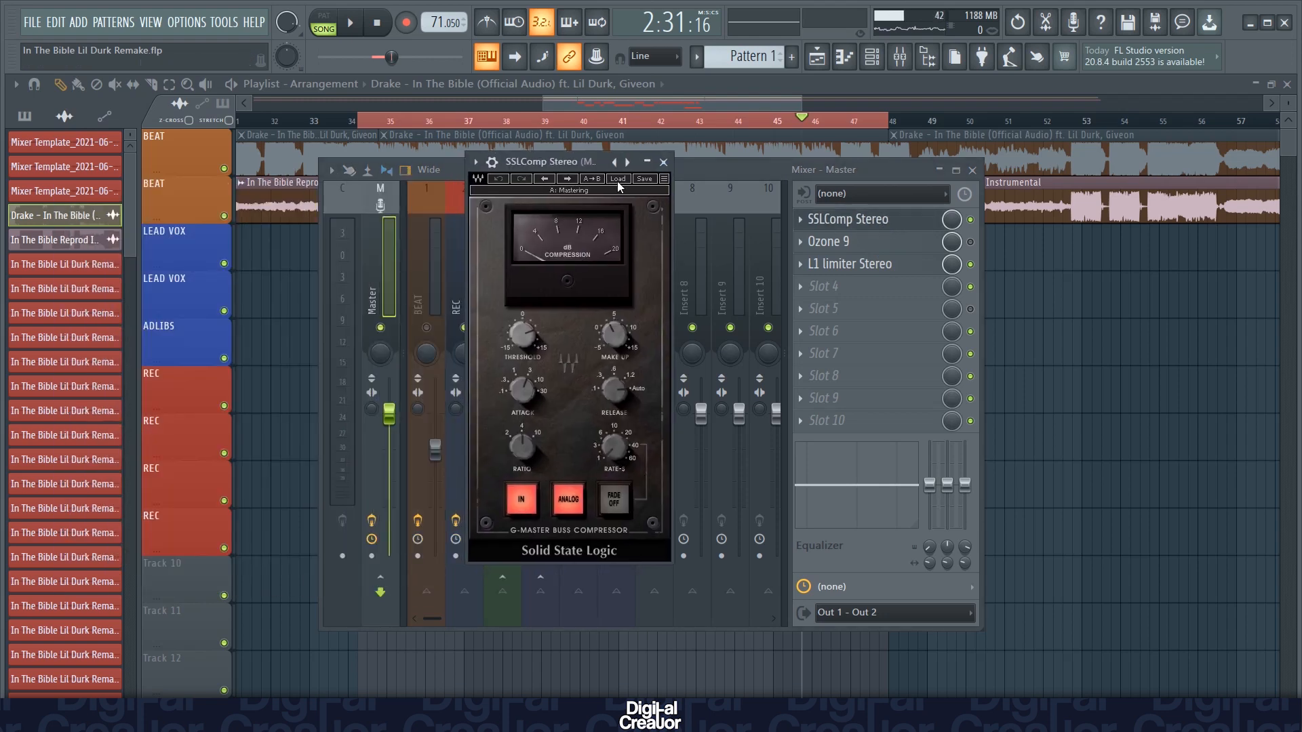
{"action": "left_click", "coordinate": [618, 178]}
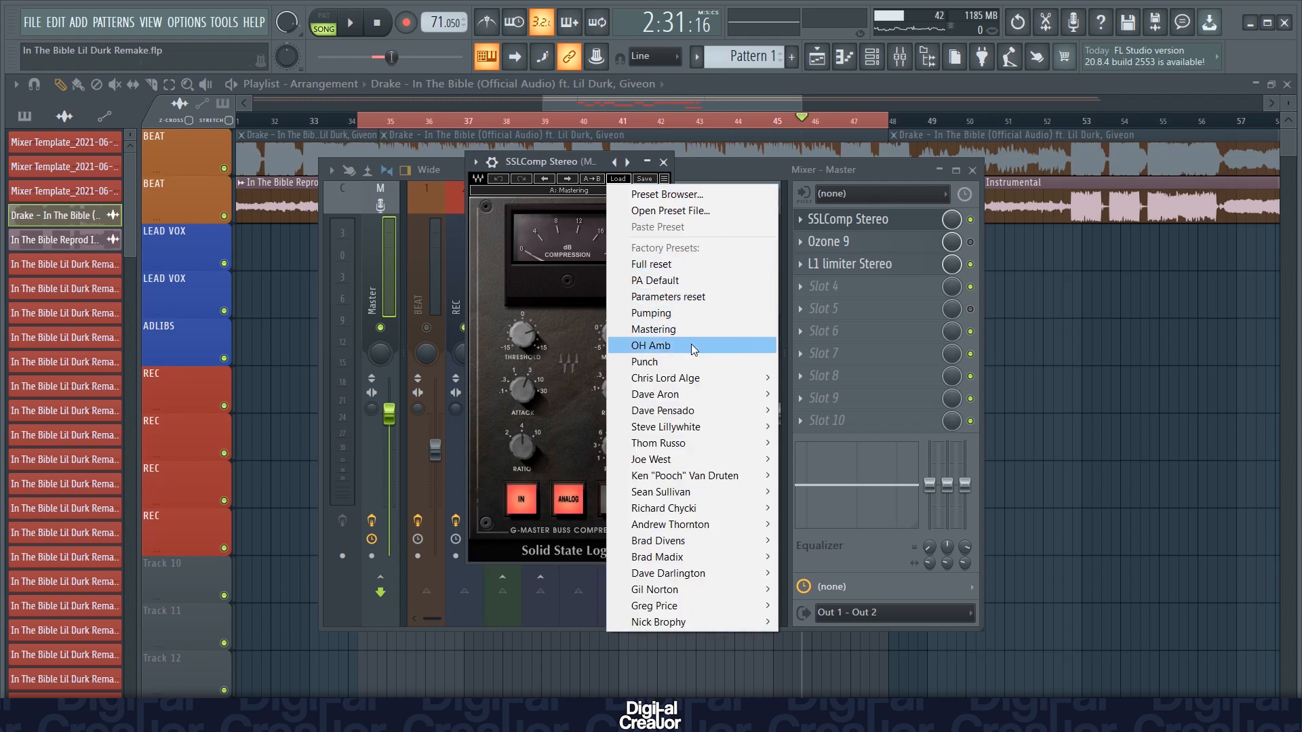
{"action": "left_click", "coordinate": [668, 329]}
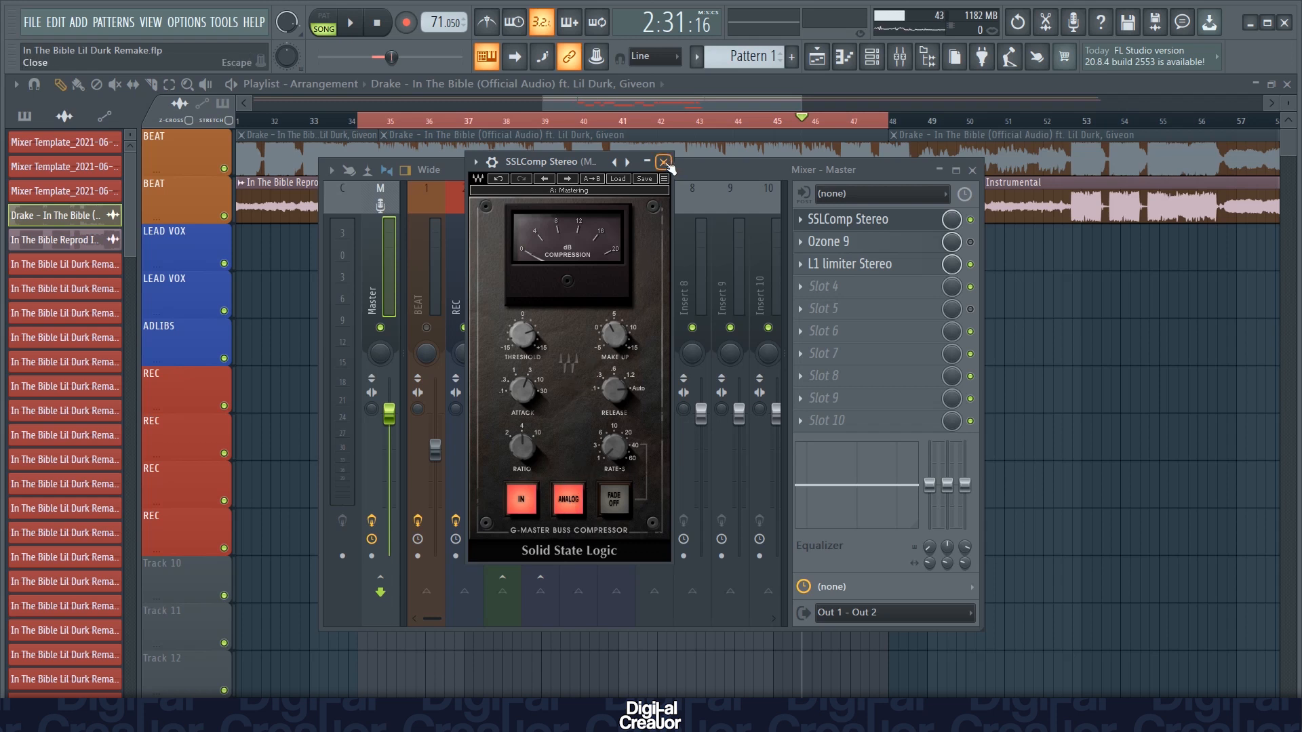
{"action": "left_click", "coordinate": [664, 163]}
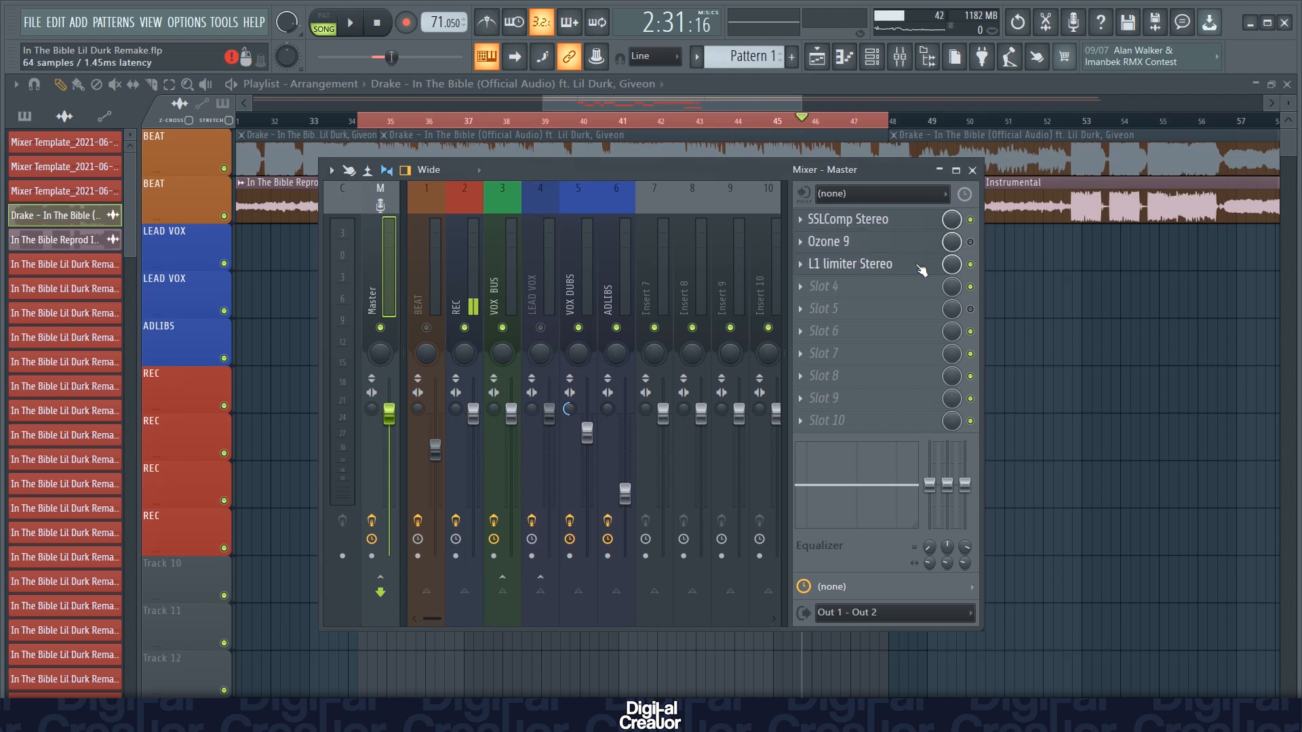
Step: Open the Master track's L1 limiter and load its Mastering factory preset
{"action": "left_click", "coordinate": [875, 267]}
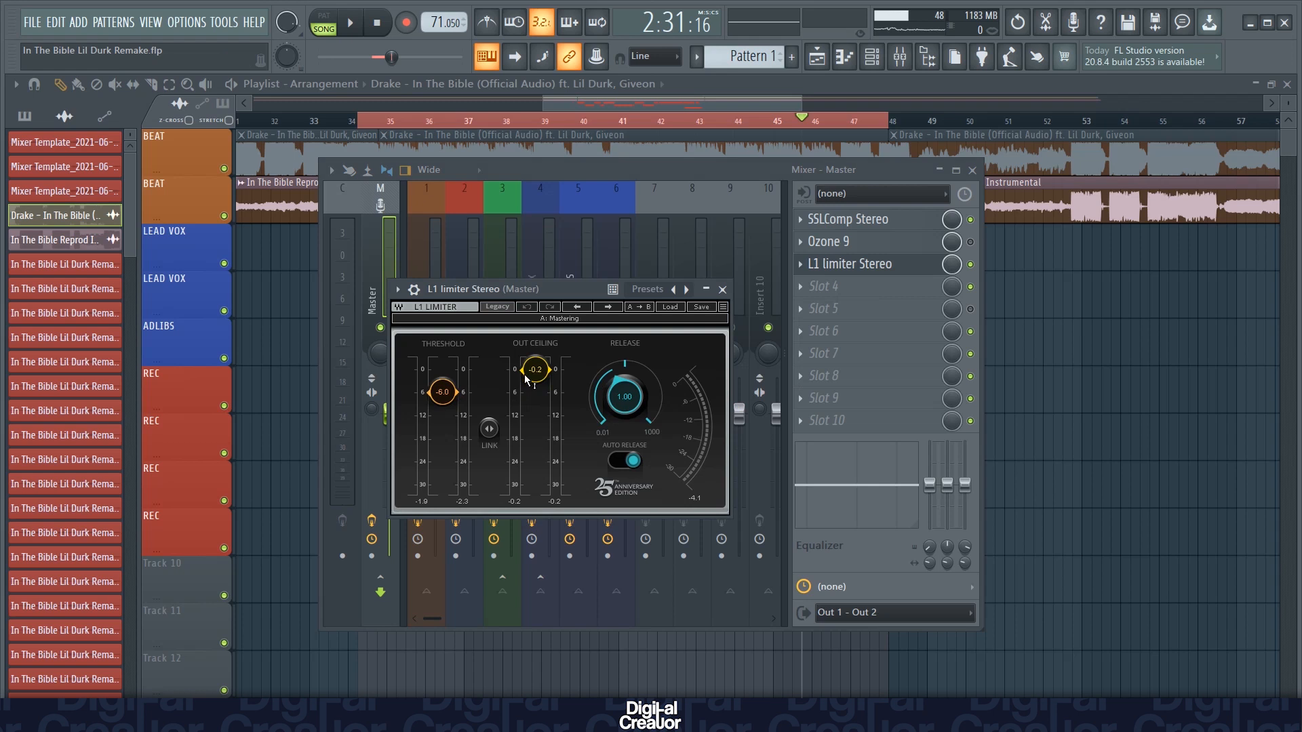
{"action": "left_click", "coordinate": [669, 307]}
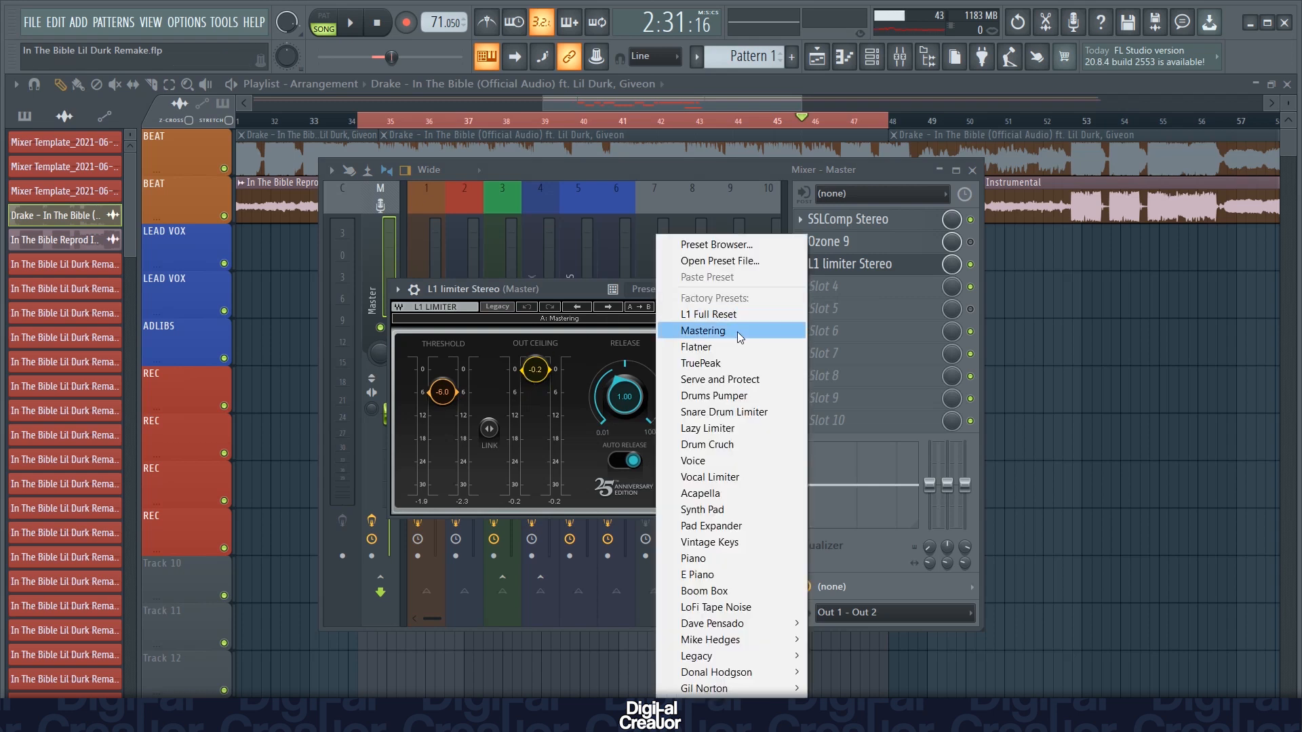
{"action": "left_click", "coordinate": [737, 332]}
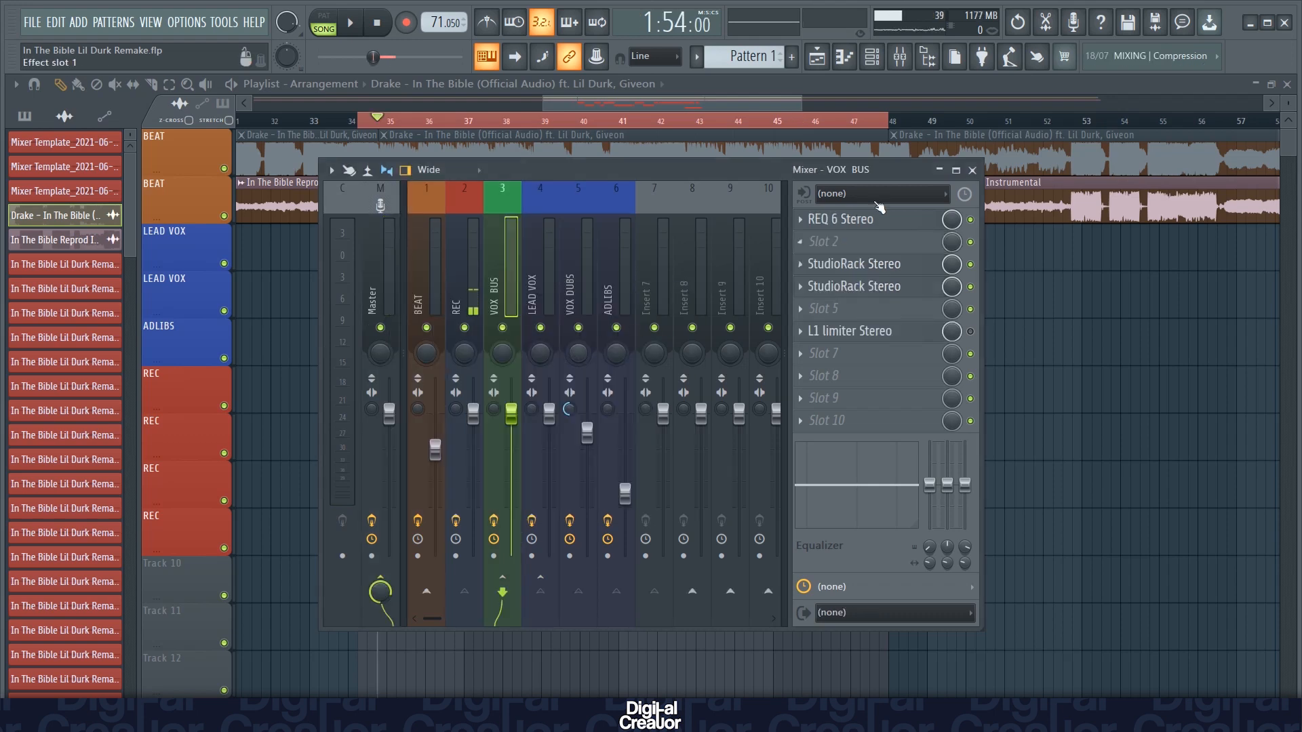
Step: Close the mixer and play back the arrangement with the complete vocal and master chain
{"action": "left_click", "coordinate": [972, 169]}
{"action": "key", "text": "space"}
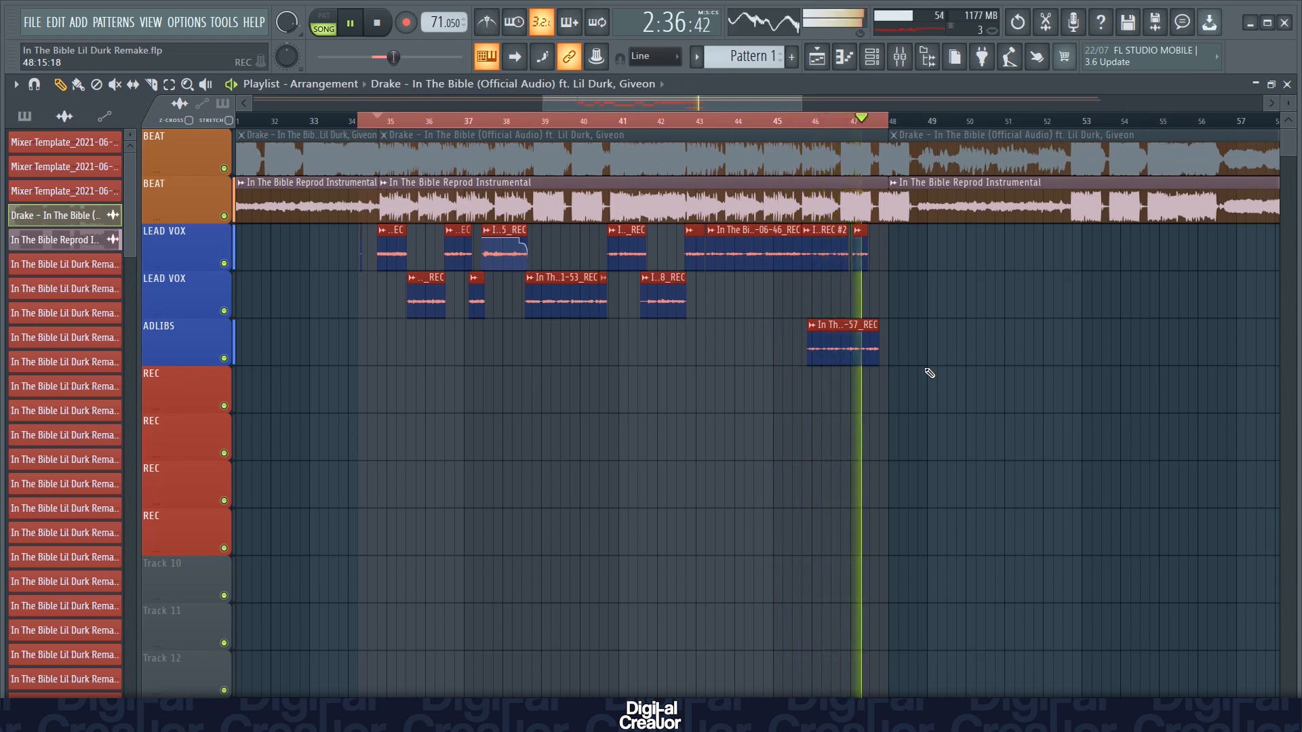
{"action": "key", "text": "space"}
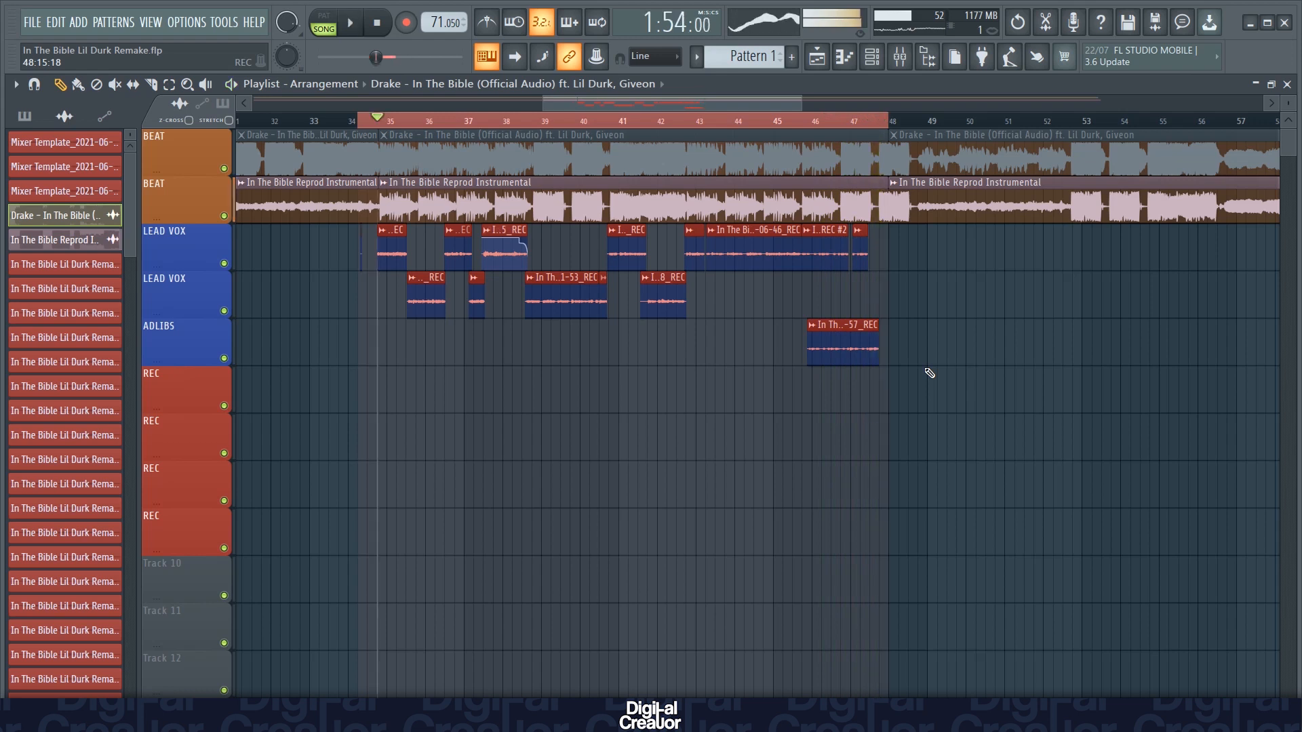